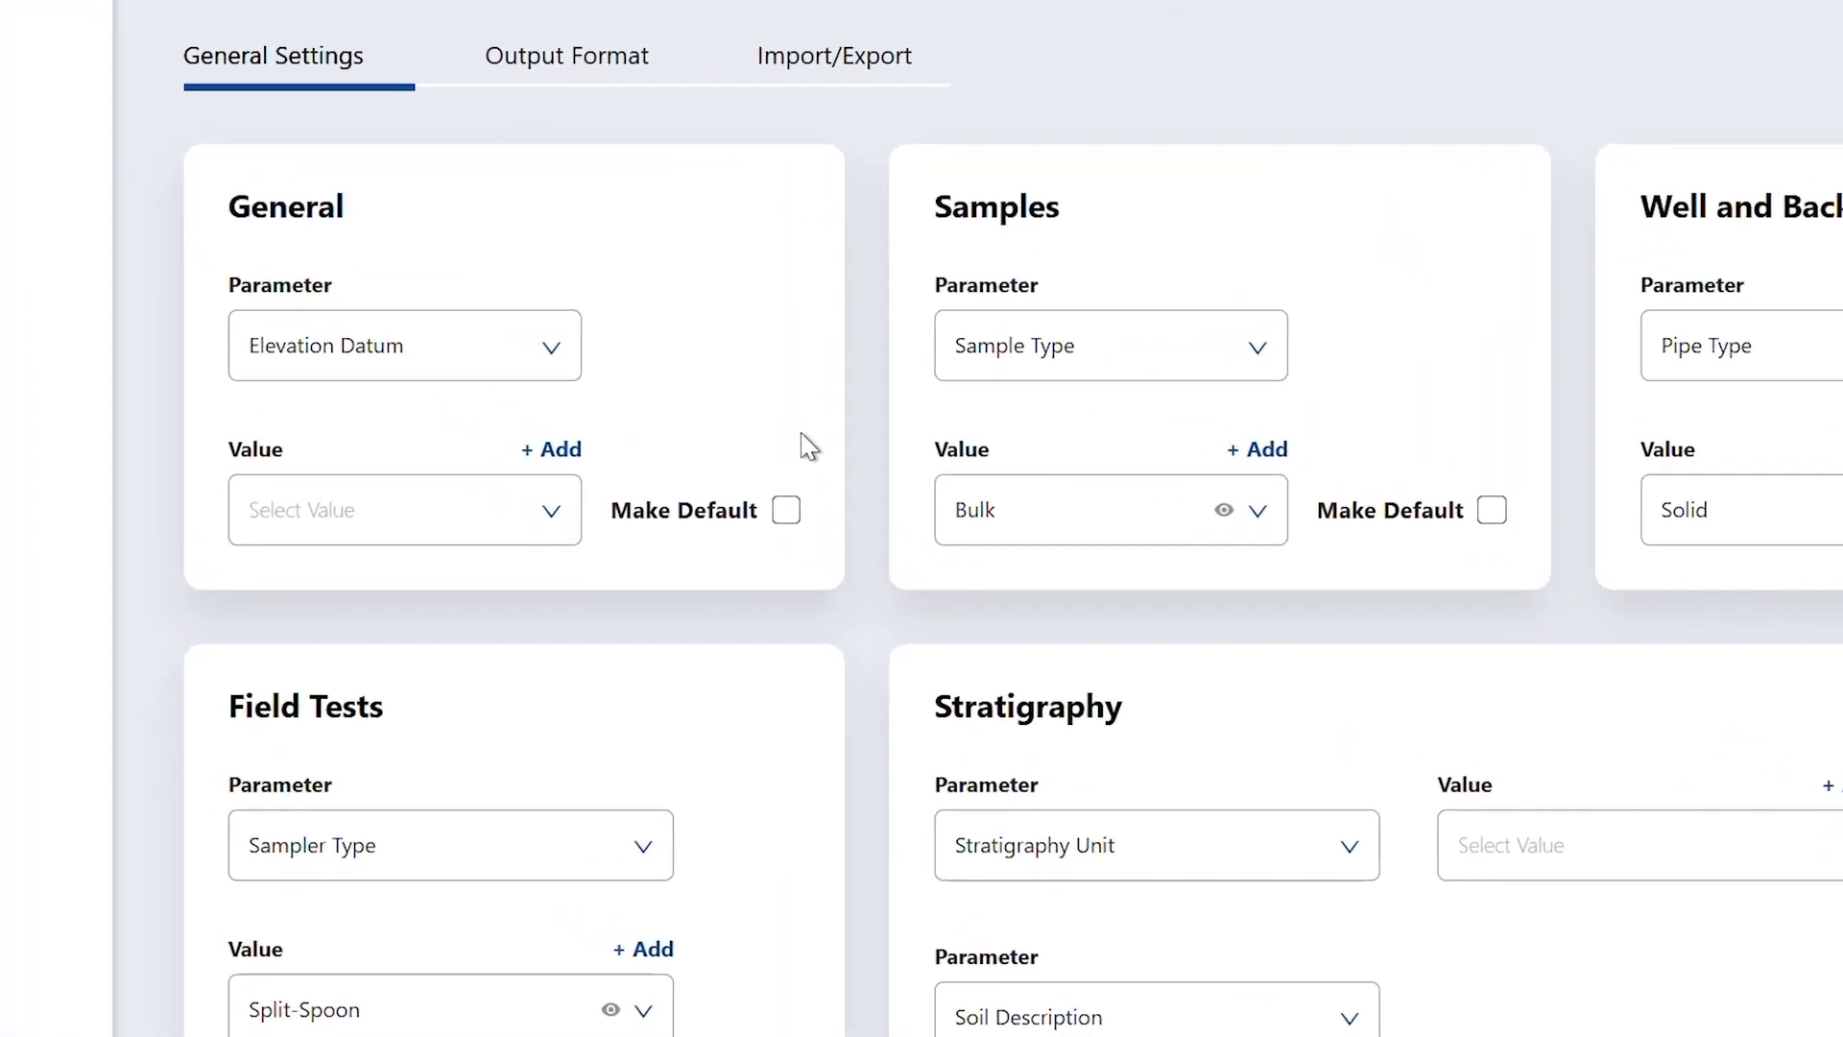
- Check the Equipment values, then set the General card parameter to Drilling Method and list its methods
{"action": "left_click", "coordinate": [552, 375]}
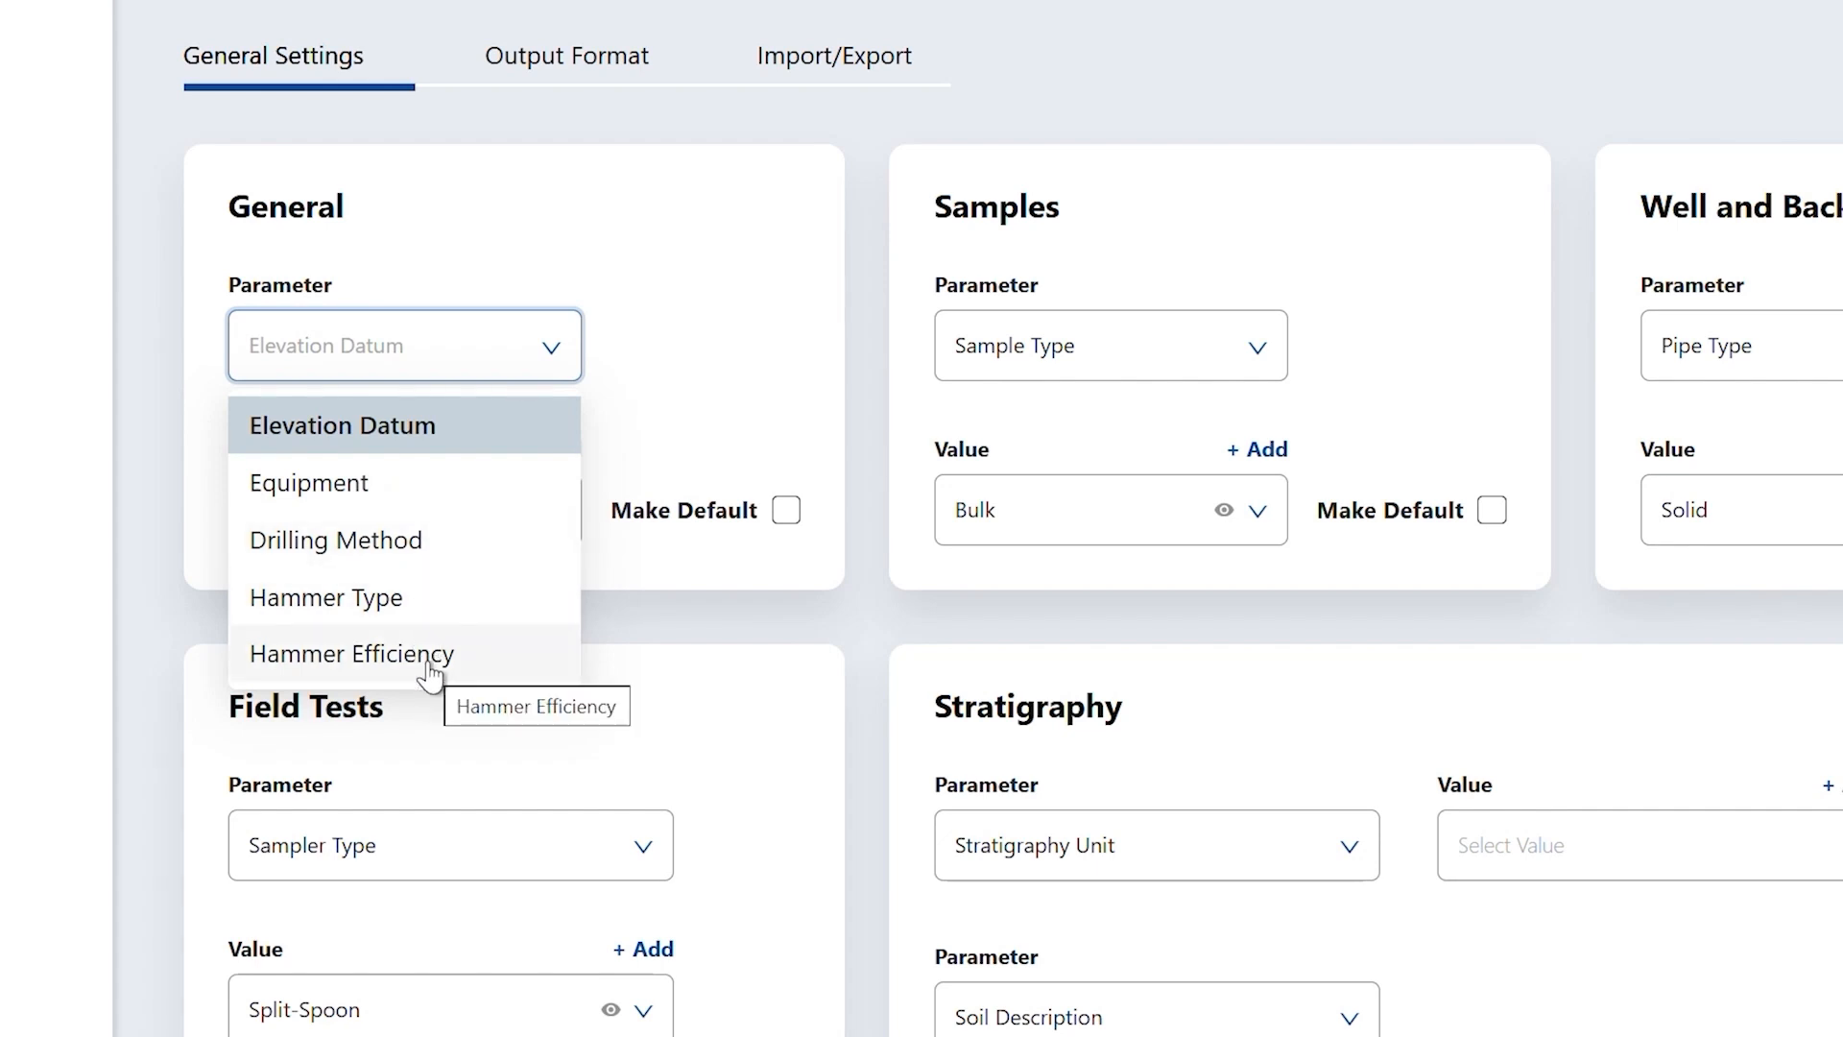
{"action": "left_click", "coordinate": [481, 480]}
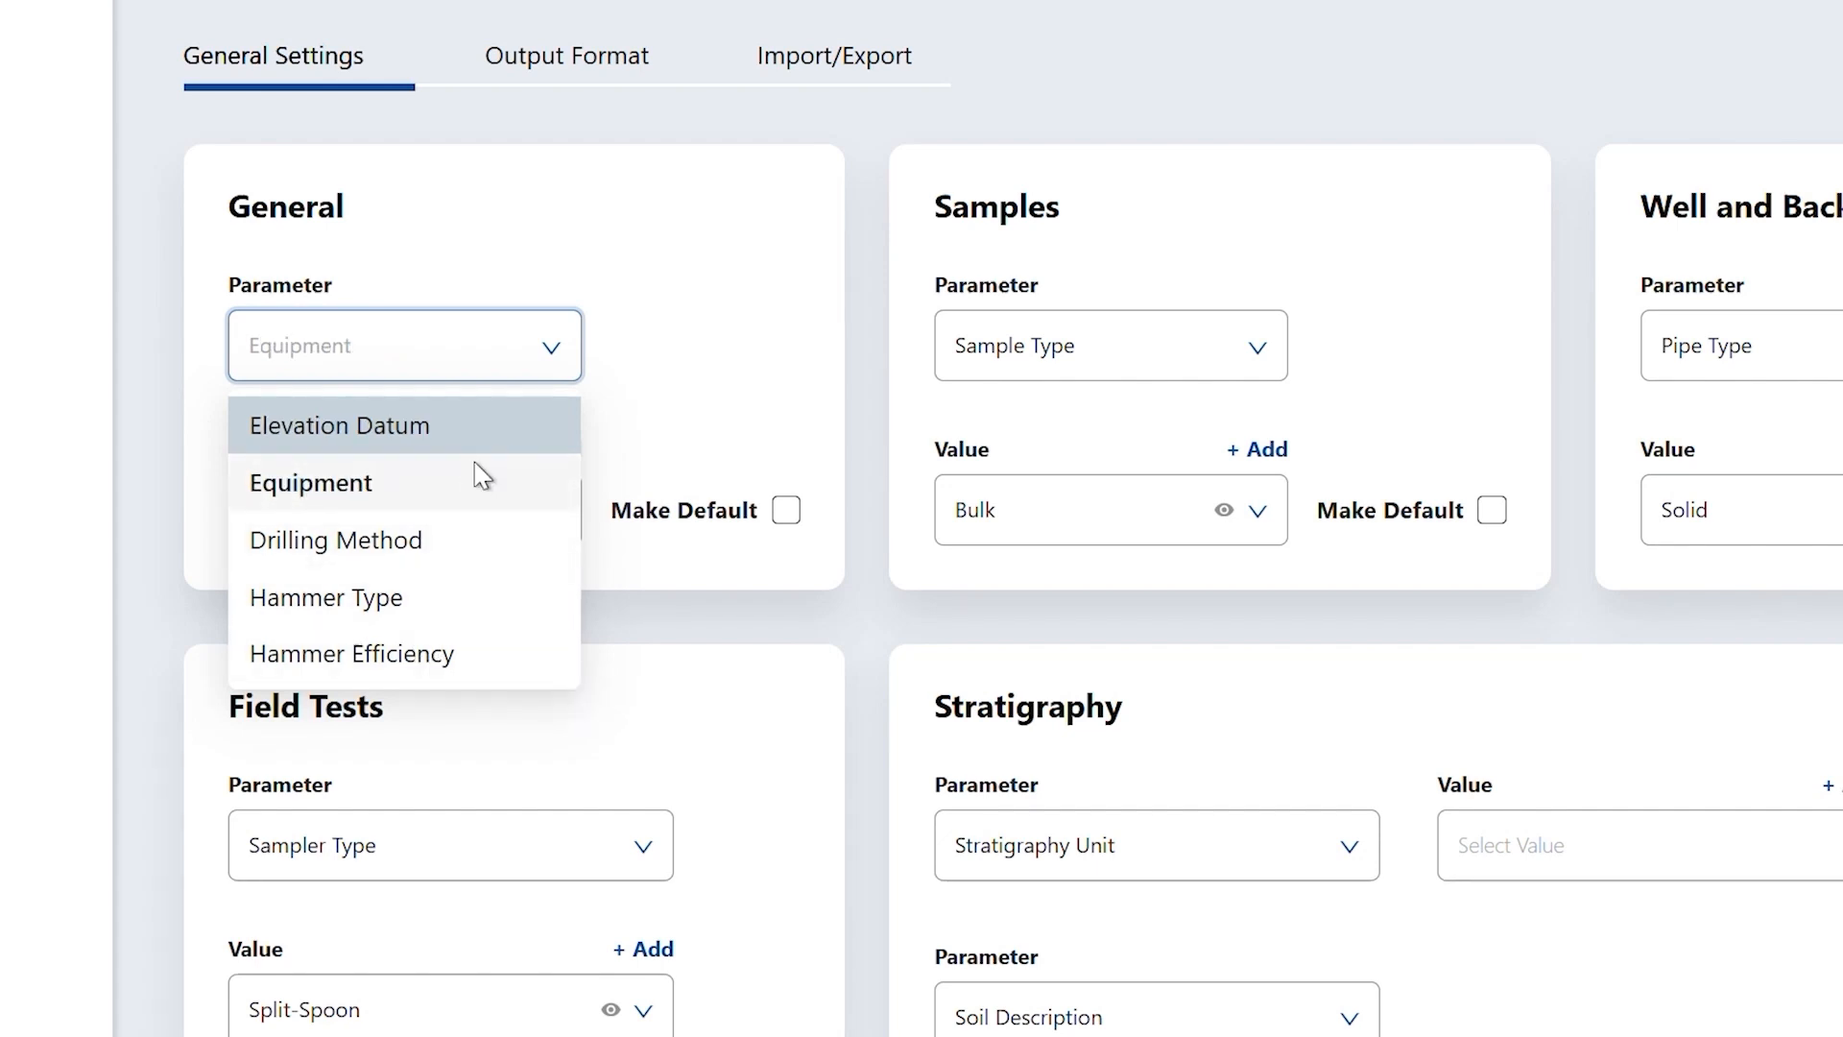
{"action": "left_click", "coordinate": [481, 538]}
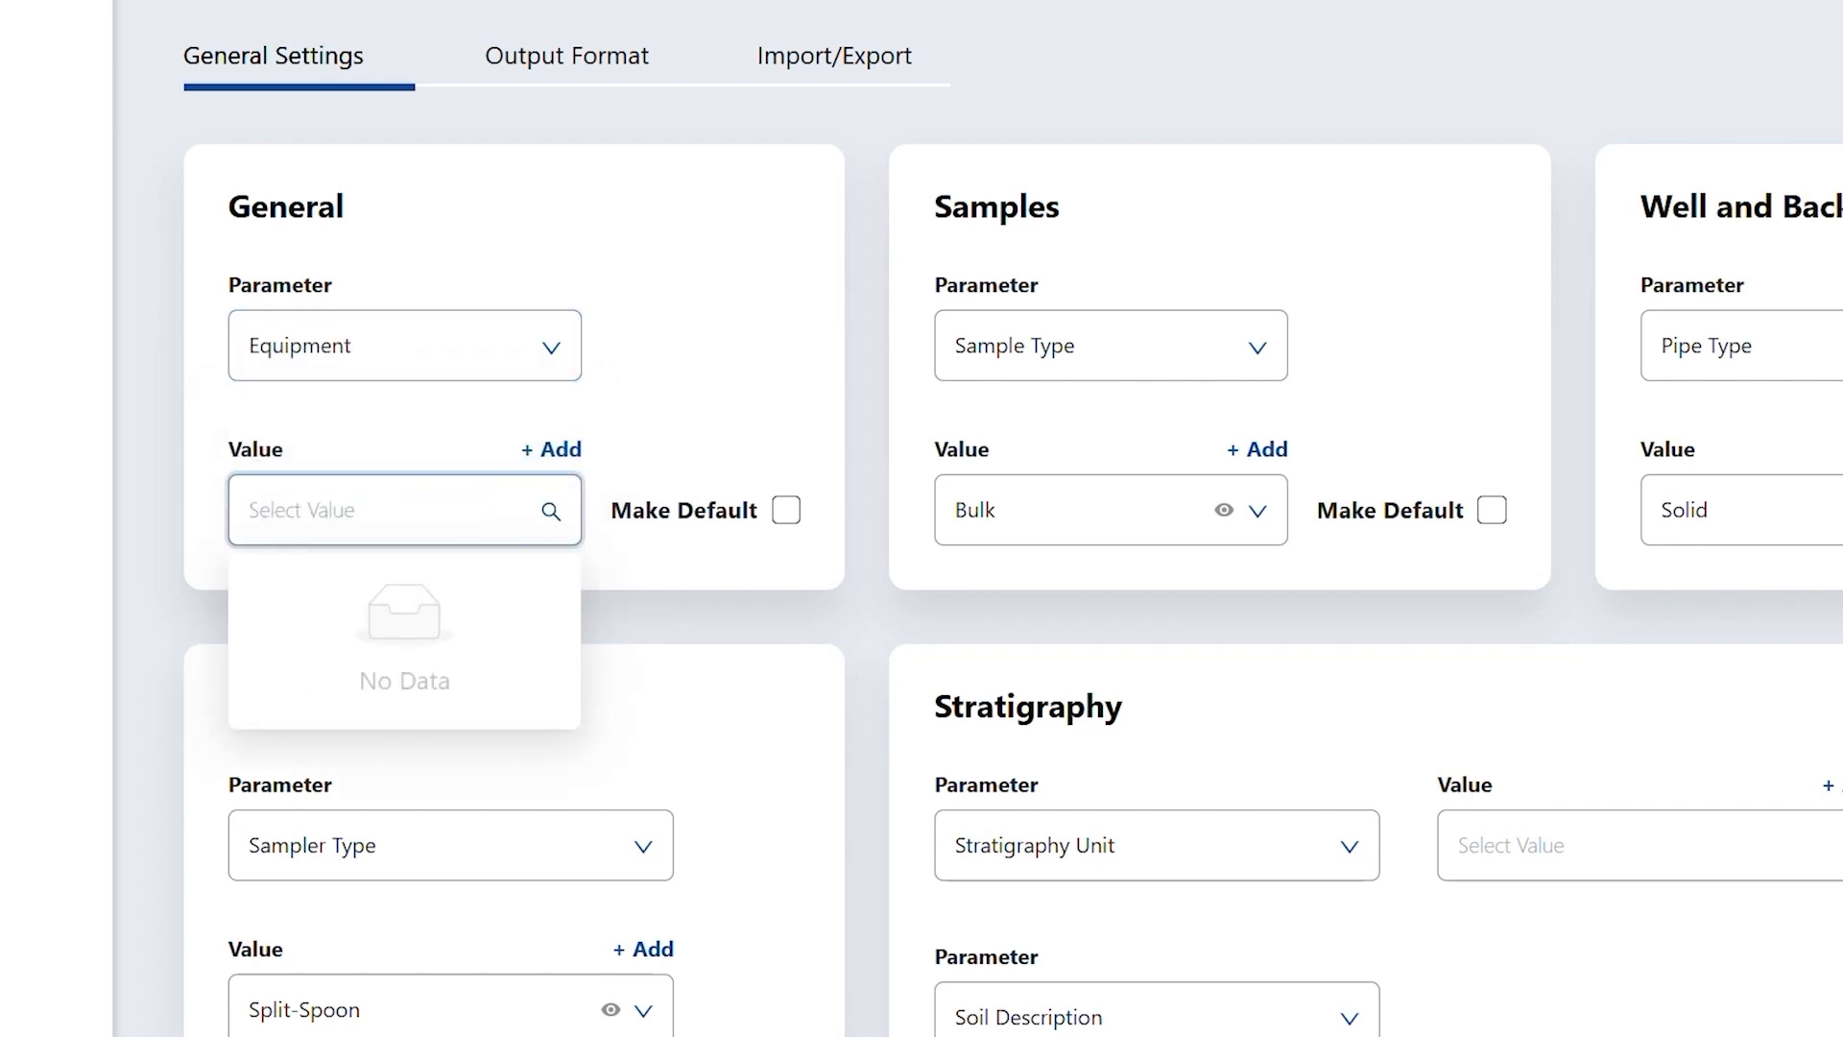
{"action": "left_click", "coordinate": [543, 347]}
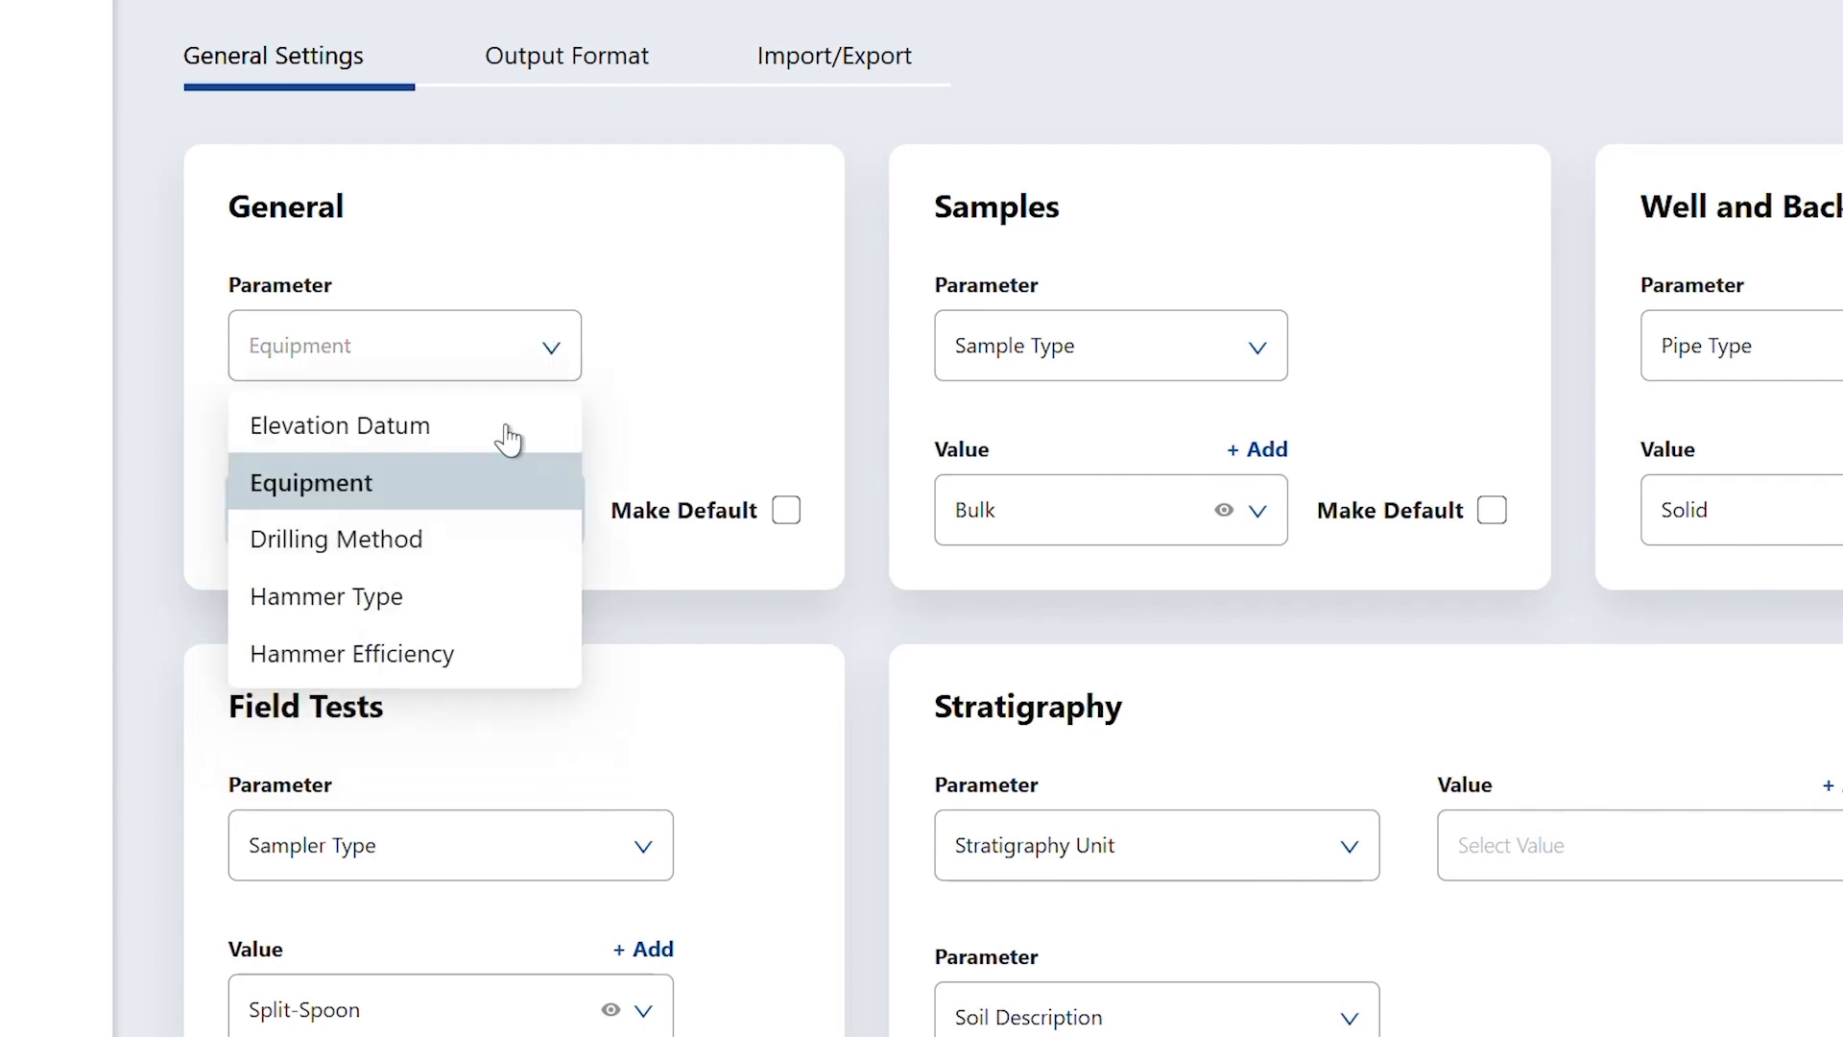
{"action": "left_click", "coordinate": [484, 538]}
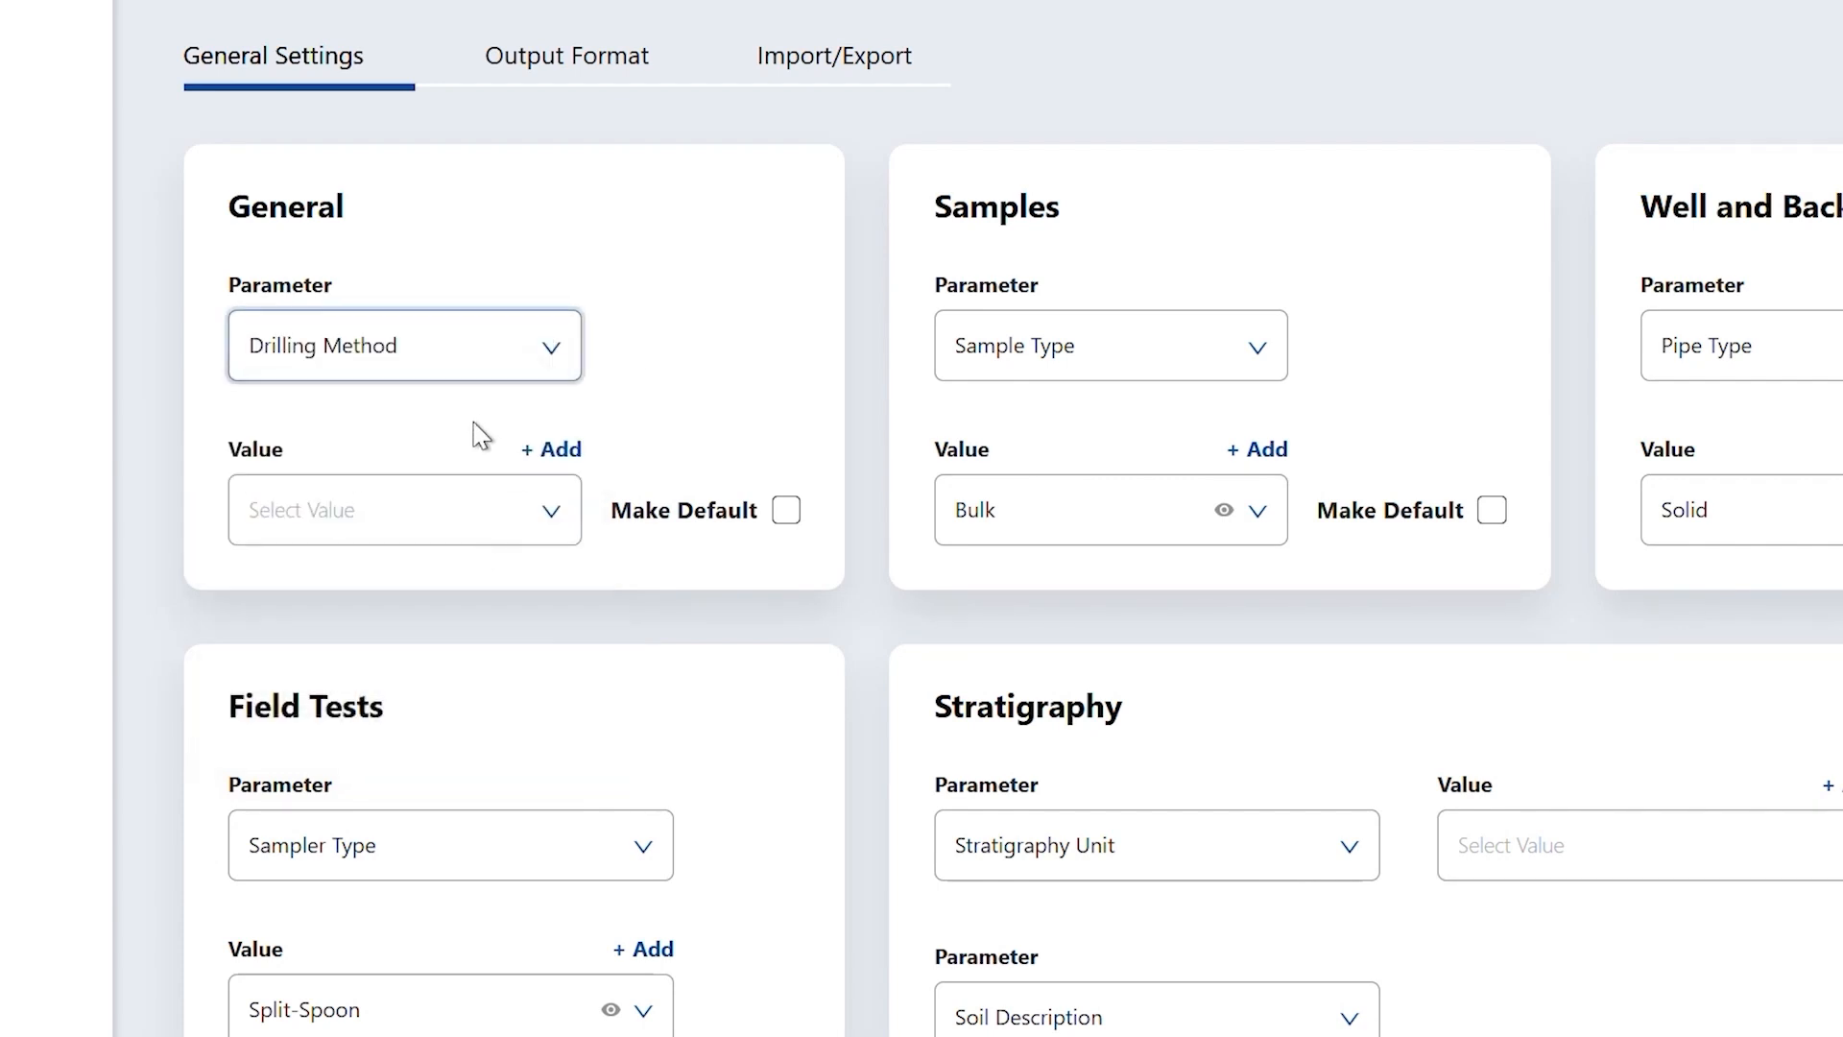
{"action": "left_click", "coordinate": [466, 511]}
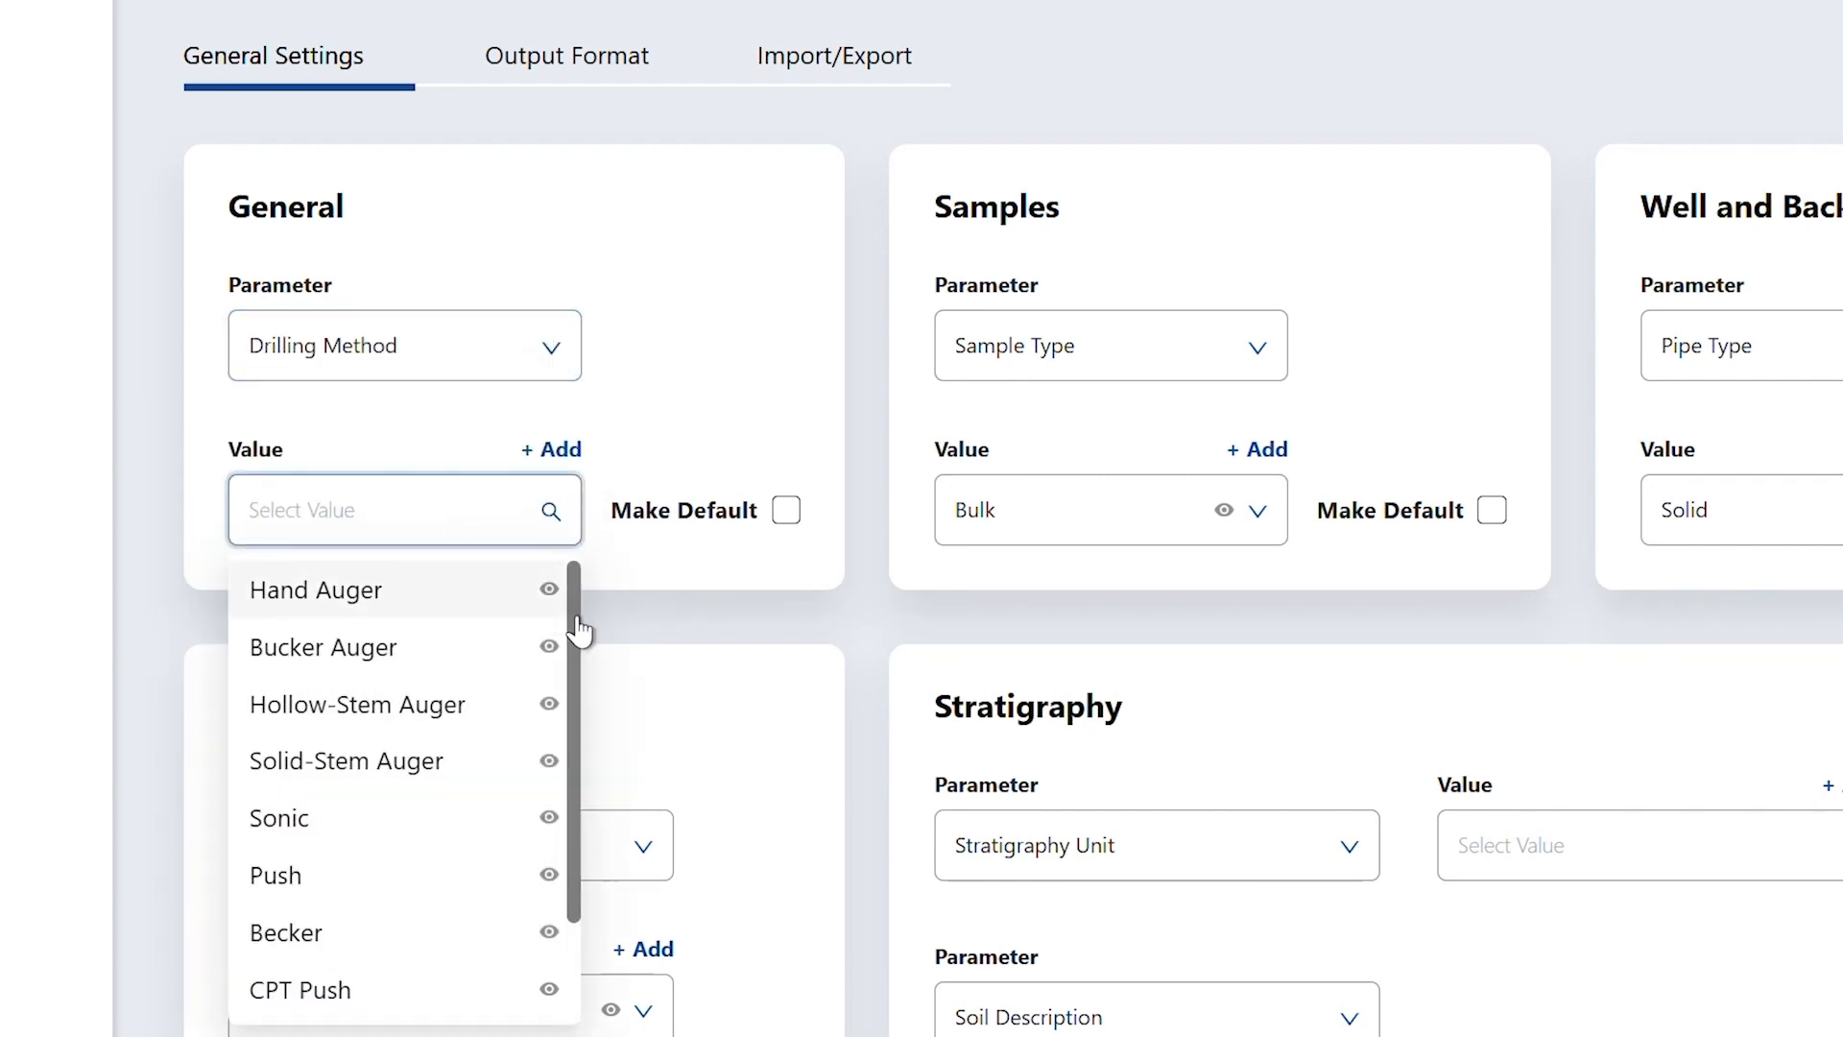
{"action": "mouse_move", "coordinate": [581, 629]}
{"action": "left_mouse_down"}
{"action": "mouse_move", "coordinate": [576, 773]}
{"action": "mouse_move", "coordinate": [576, 595]}
{"action": "left_mouse_up"}
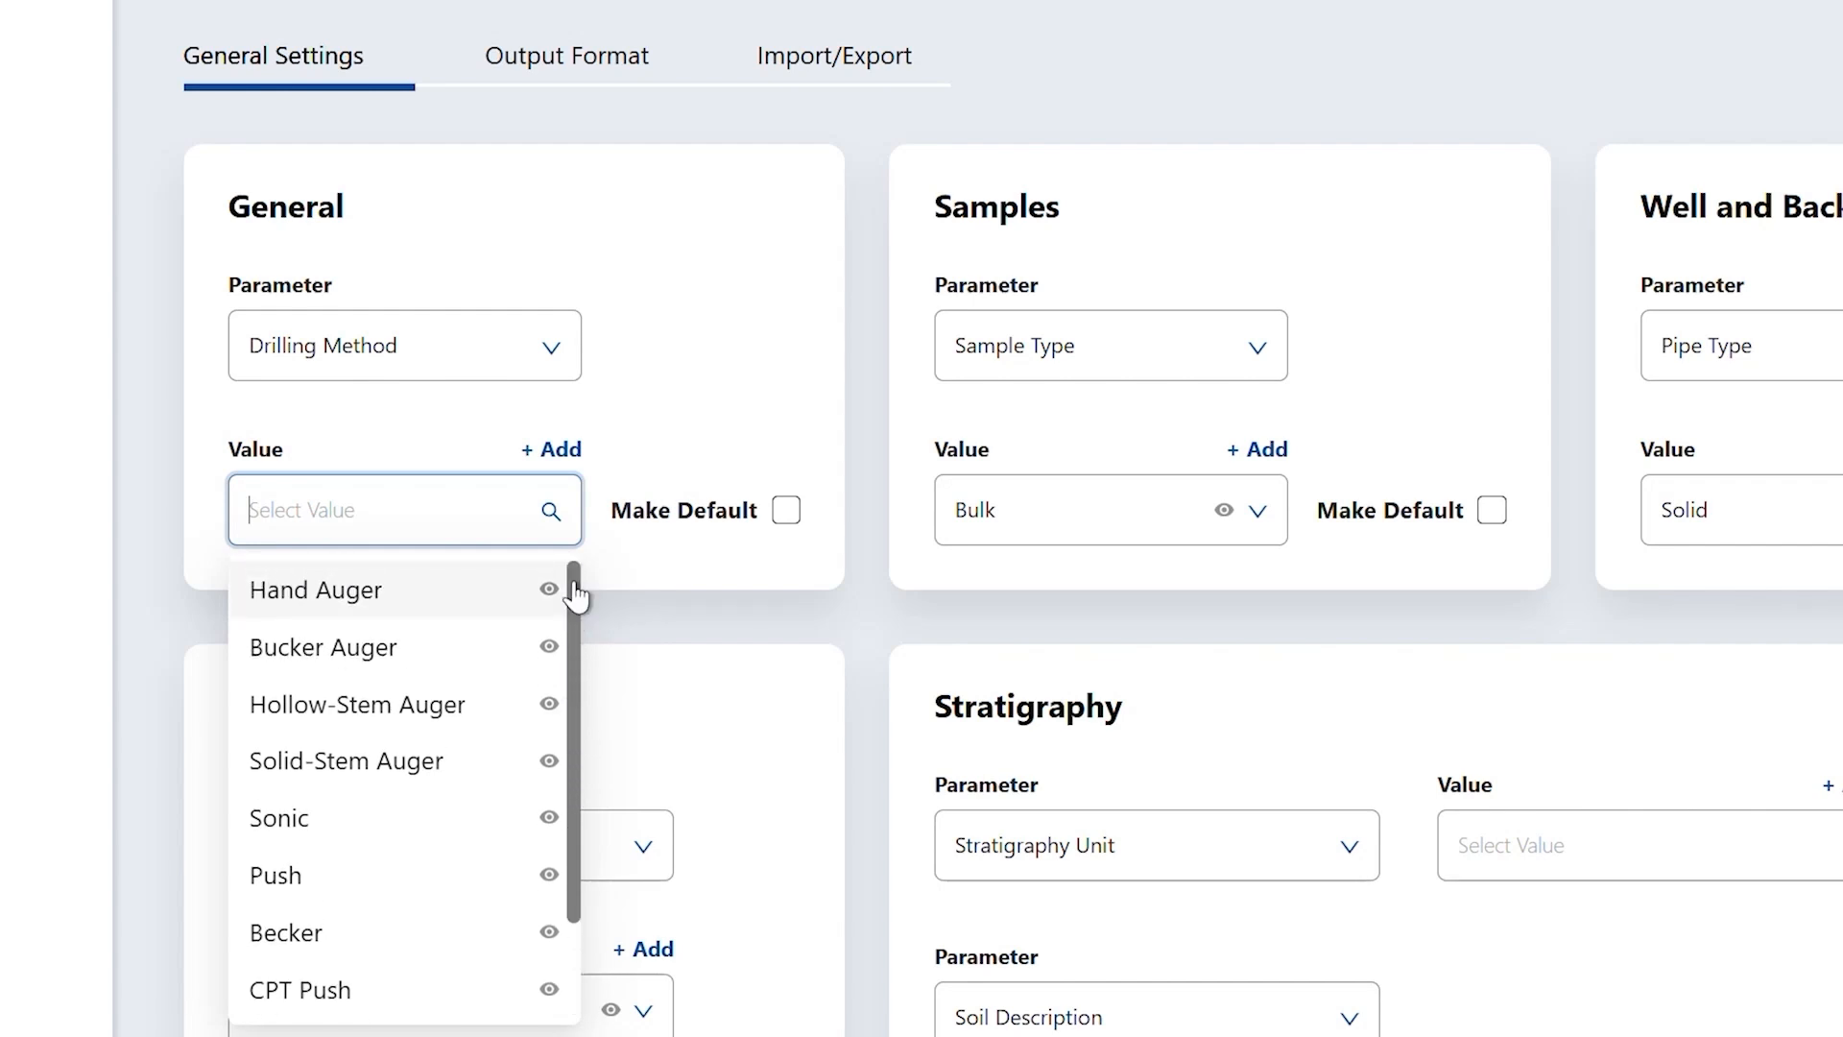
- Add 'New method' as a drilling method and confirm it appears in the list
{"action": "left_click", "coordinate": [560, 451]}
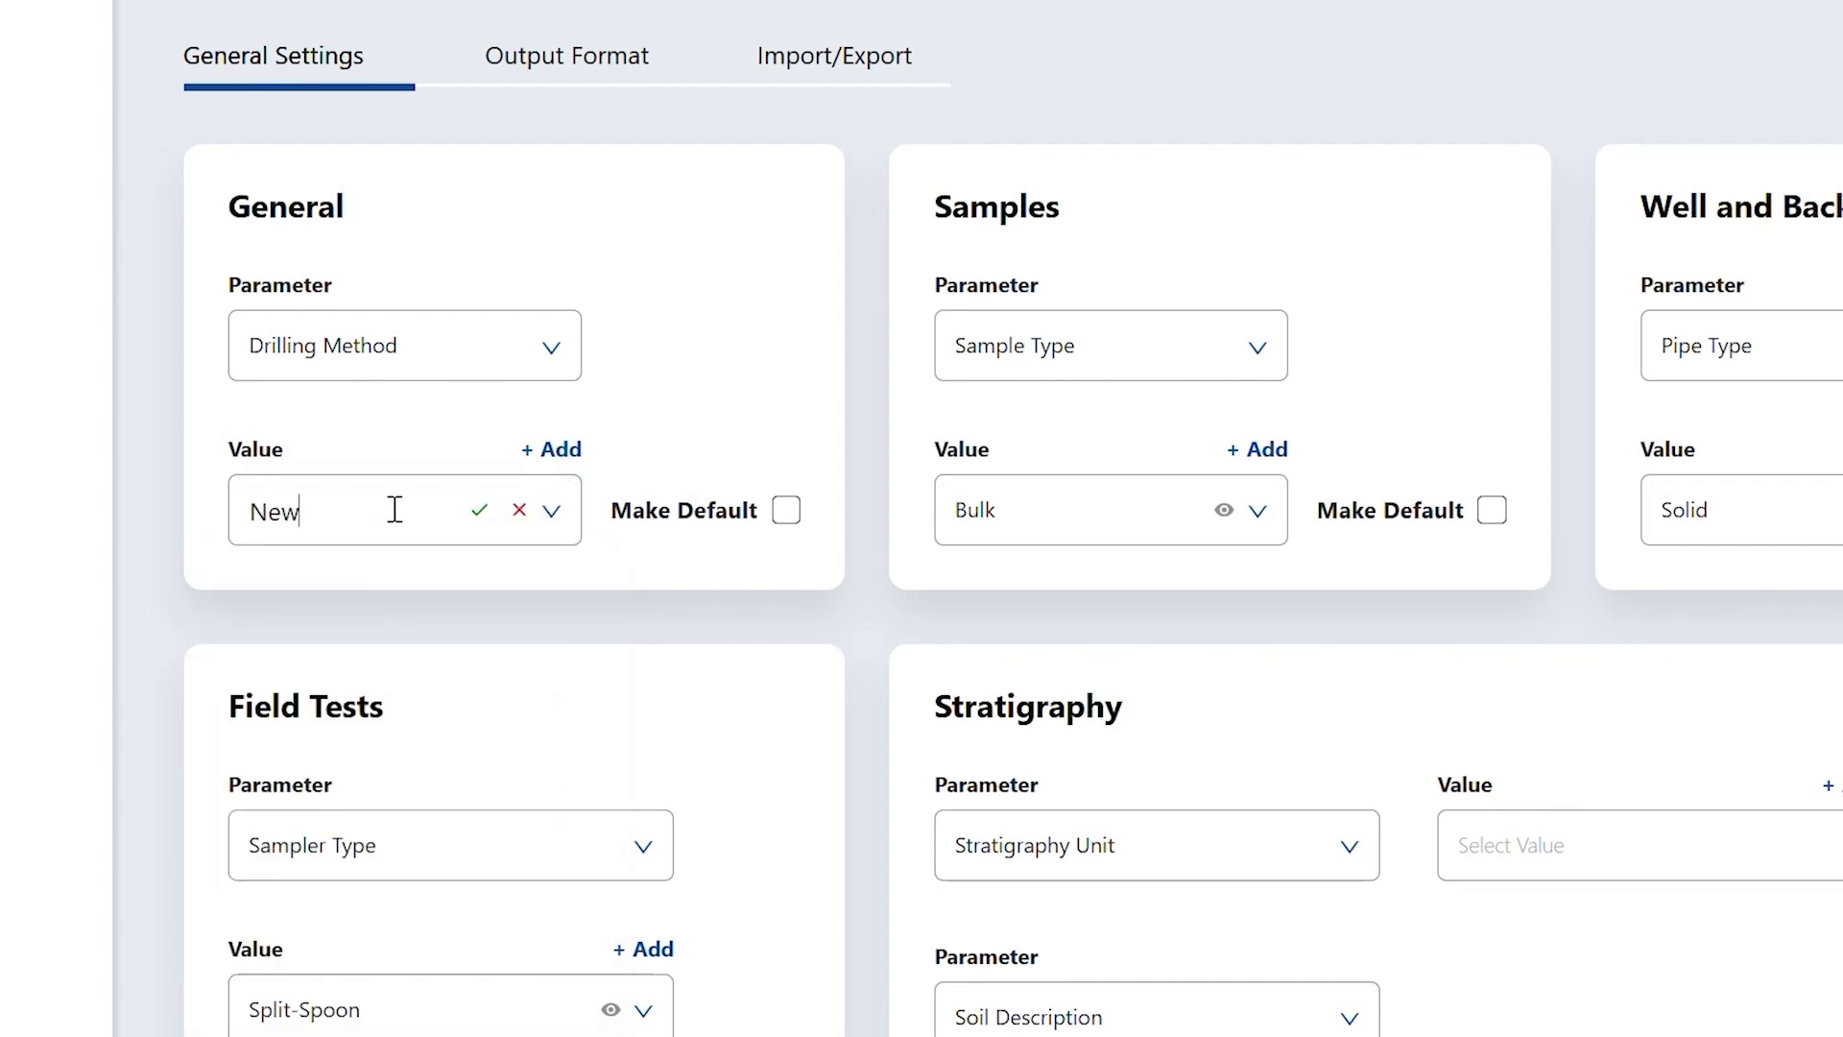
{"action": "left_click", "coordinate": [479, 511]}
{"action": "left_click", "coordinate": [557, 518]}
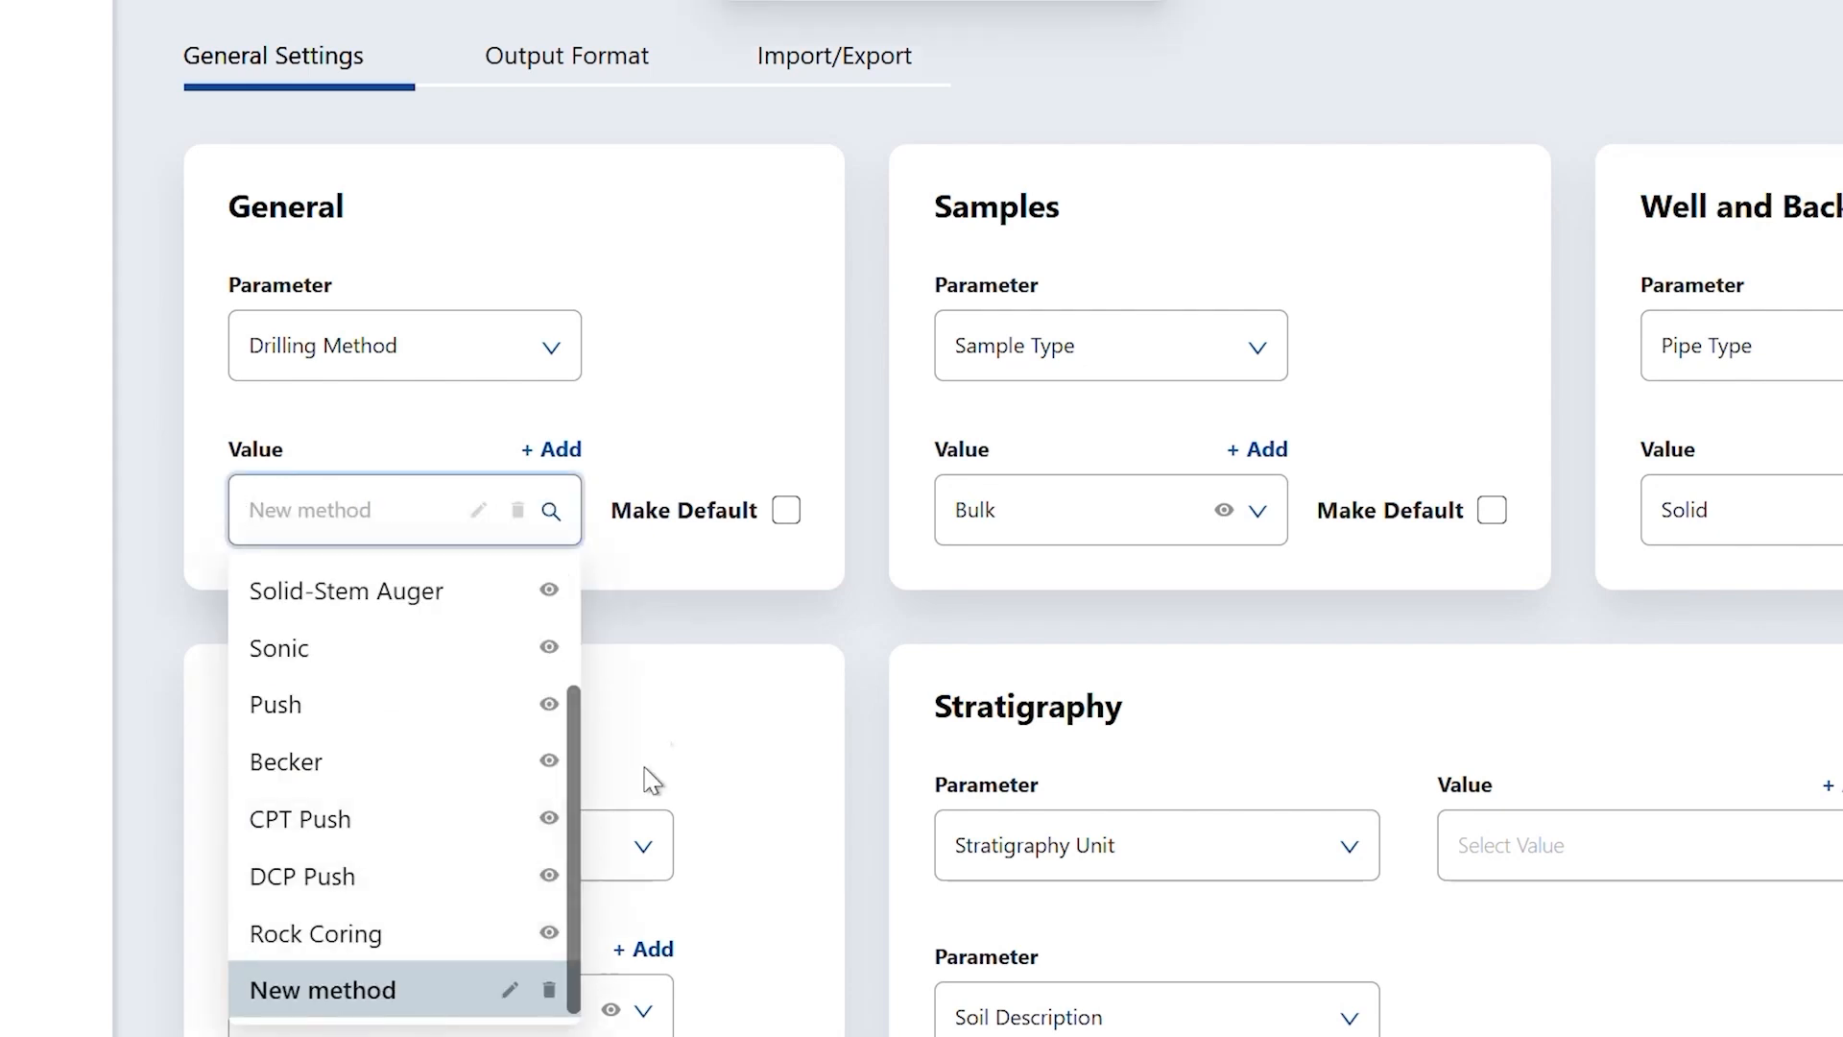
{"action": "left_click", "coordinate": [572, 491]}
- Select Hollow-Stem Auger and mark it as the default drilling method
{"action": "left_click", "coordinate": [570, 518]}
{"action": "scroll", "coordinate": [477, 605], "scroll_direction": "up", "scroll_amount": 2}
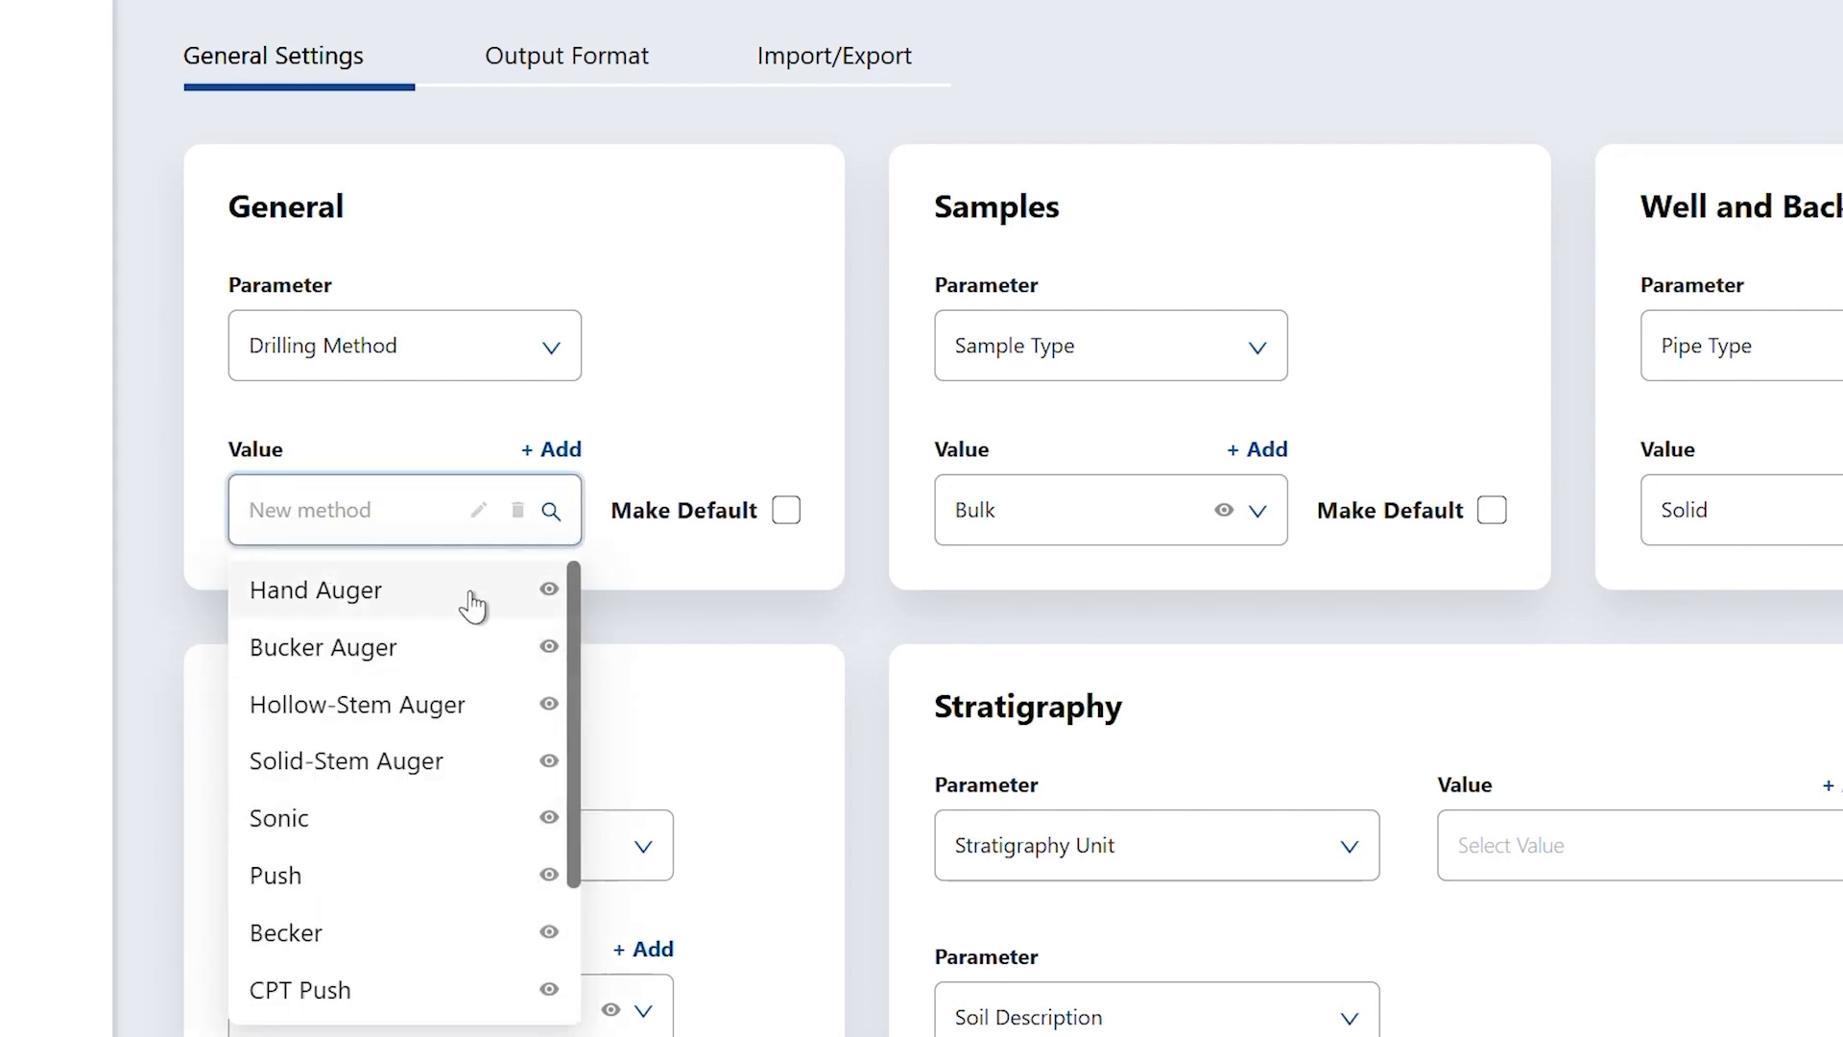
{"action": "left_click", "coordinate": [470, 705]}
{"action": "left_click", "coordinate": [785, 511]}
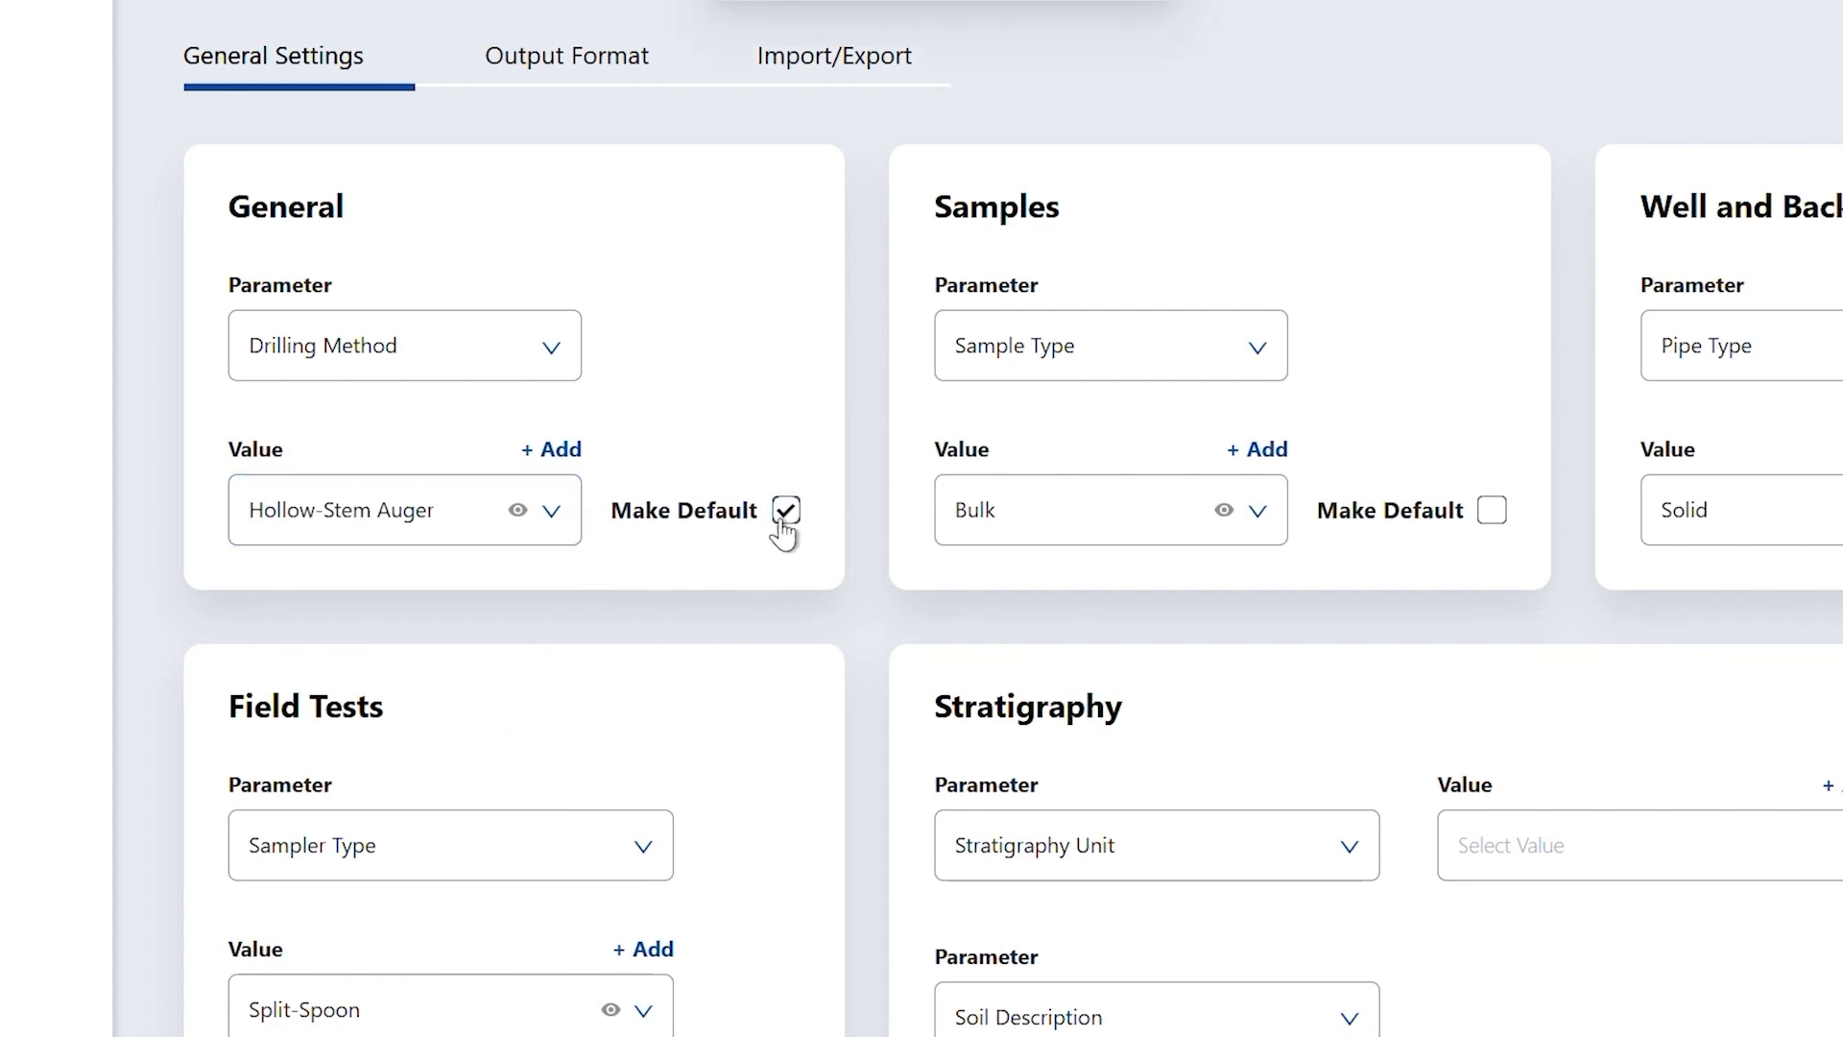
- Clear Hollow-Stem Auger's default flag and toggle Hand Auger's visibility, confirming each change
{"action": "left_click", "coordinate": [551, 512]}
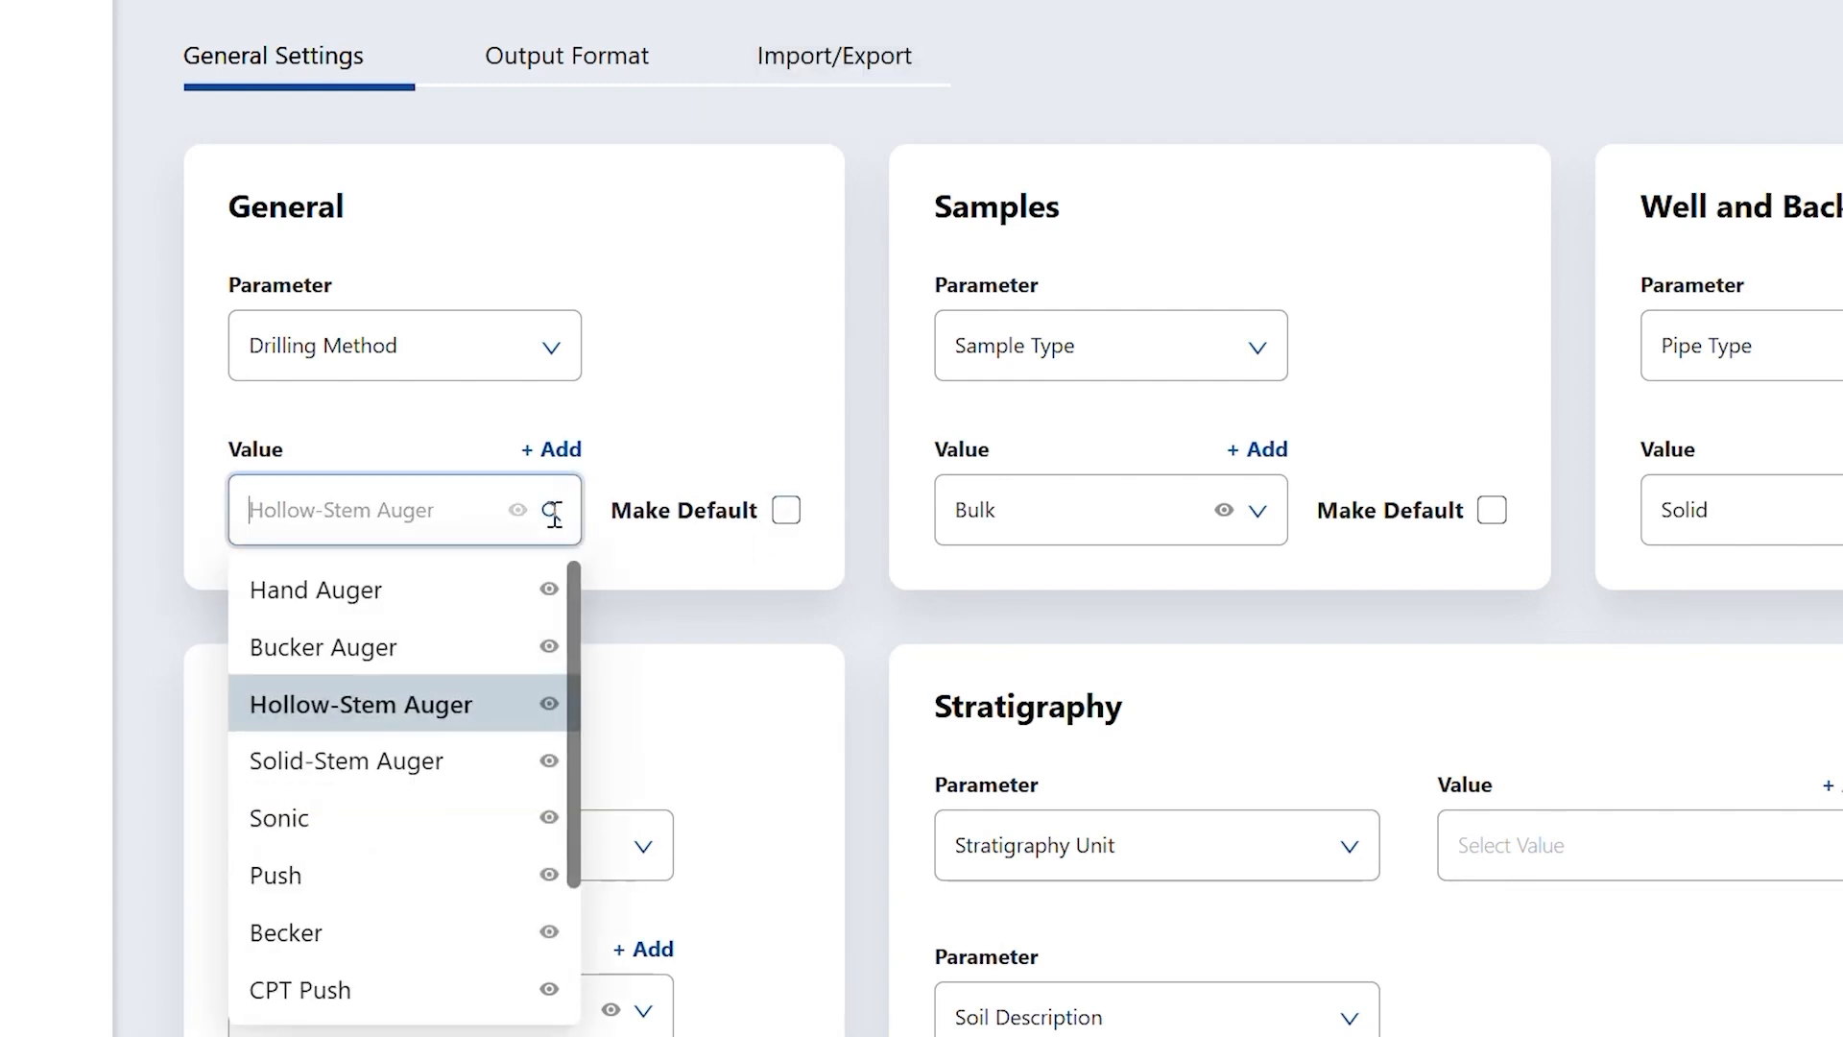
{"action": "left_click", "coordinate": [549, 591]}
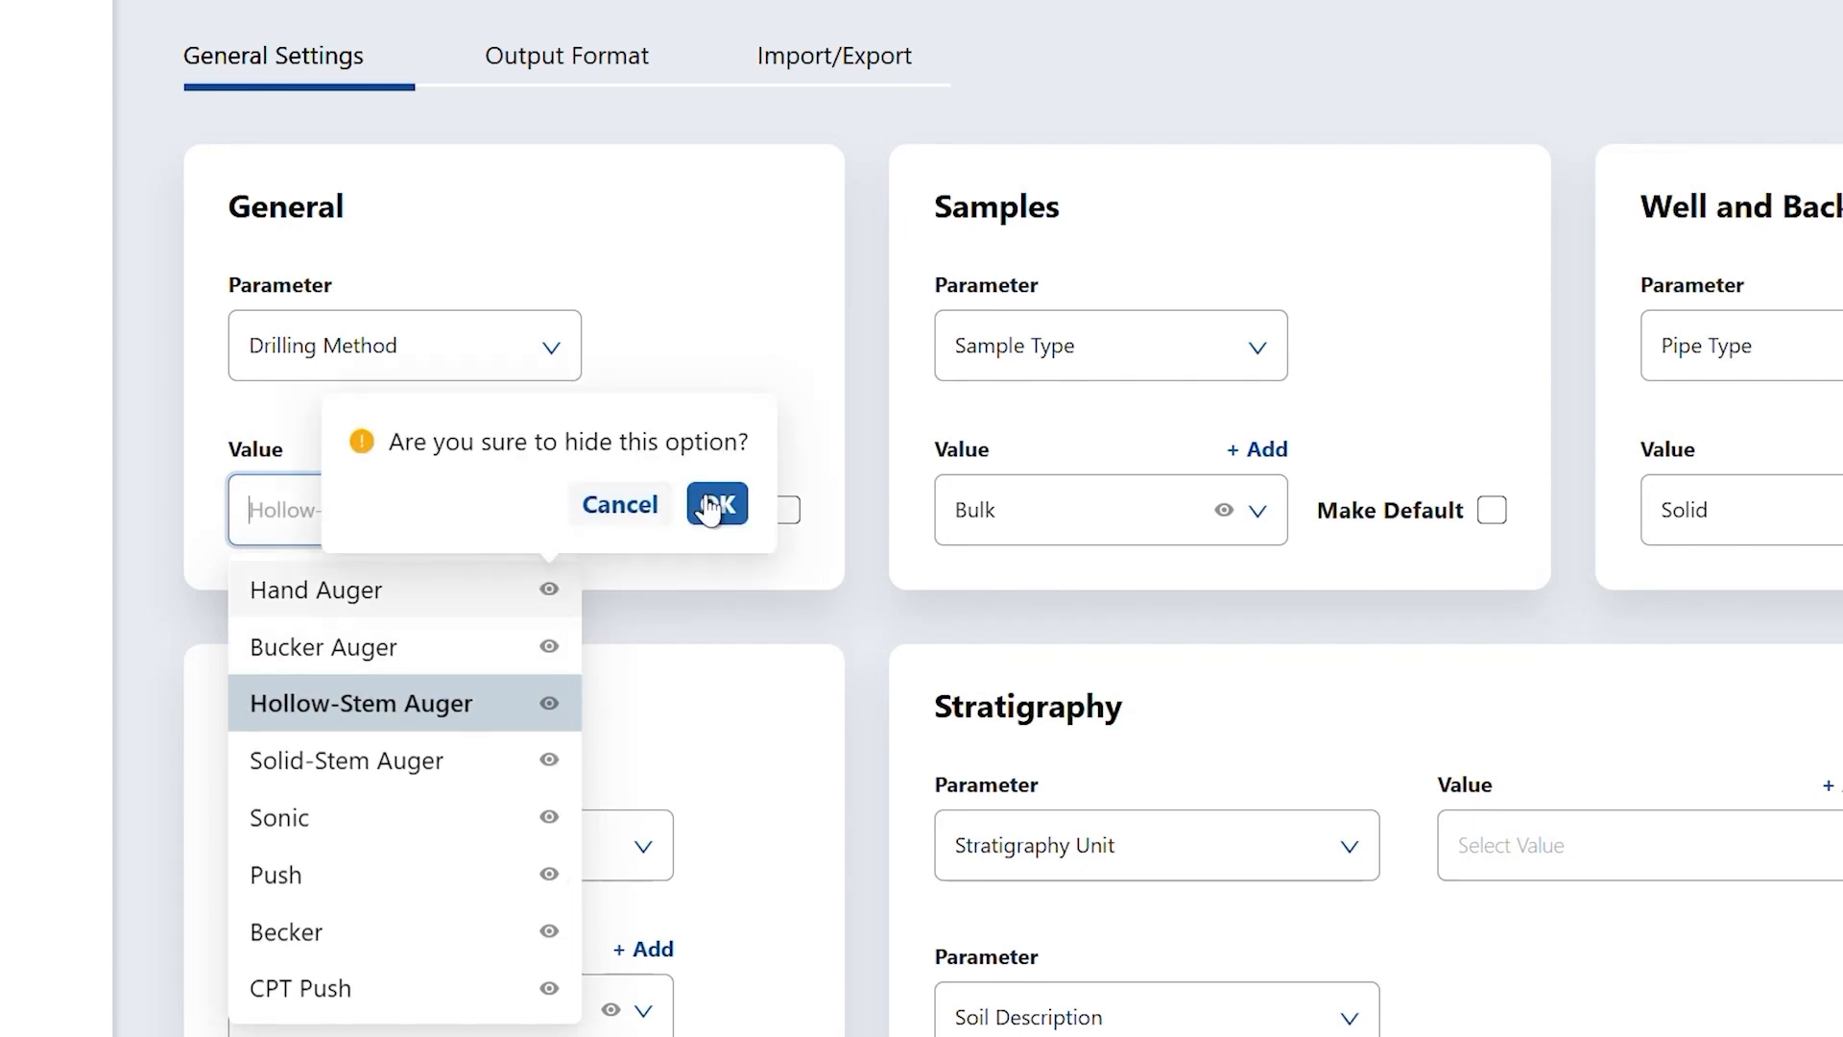
{"action": "left_click", "coordinate": [718, 503]}
{"action": "left_click", "coordinate": [547, 592]}
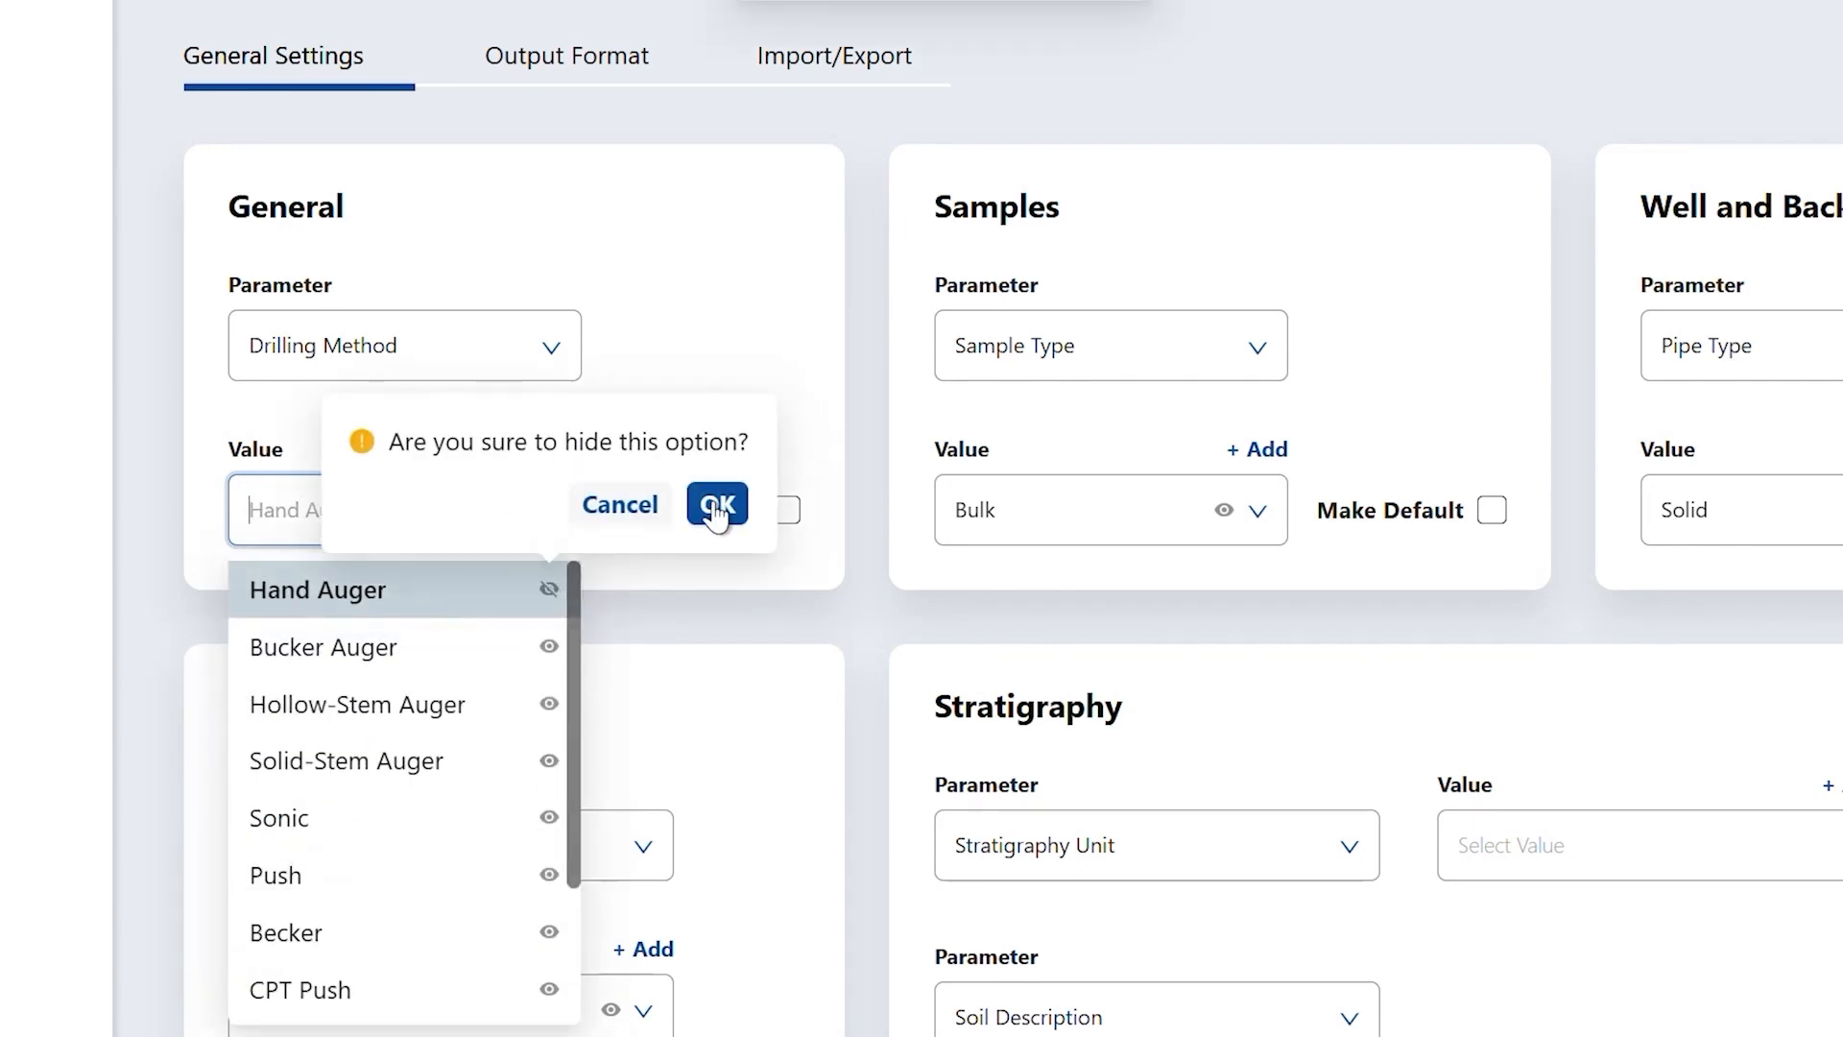
{"action": "left_click", "coordinate": [721, 502]}
- Edit and save the New method entry, then delete it from the drilling methods
{"action": "left_click", "coordinate": [564, 538]}
{"action": "left_click_drag", "start_coordinate": [580, 629], "coordinate": [580, 843]}
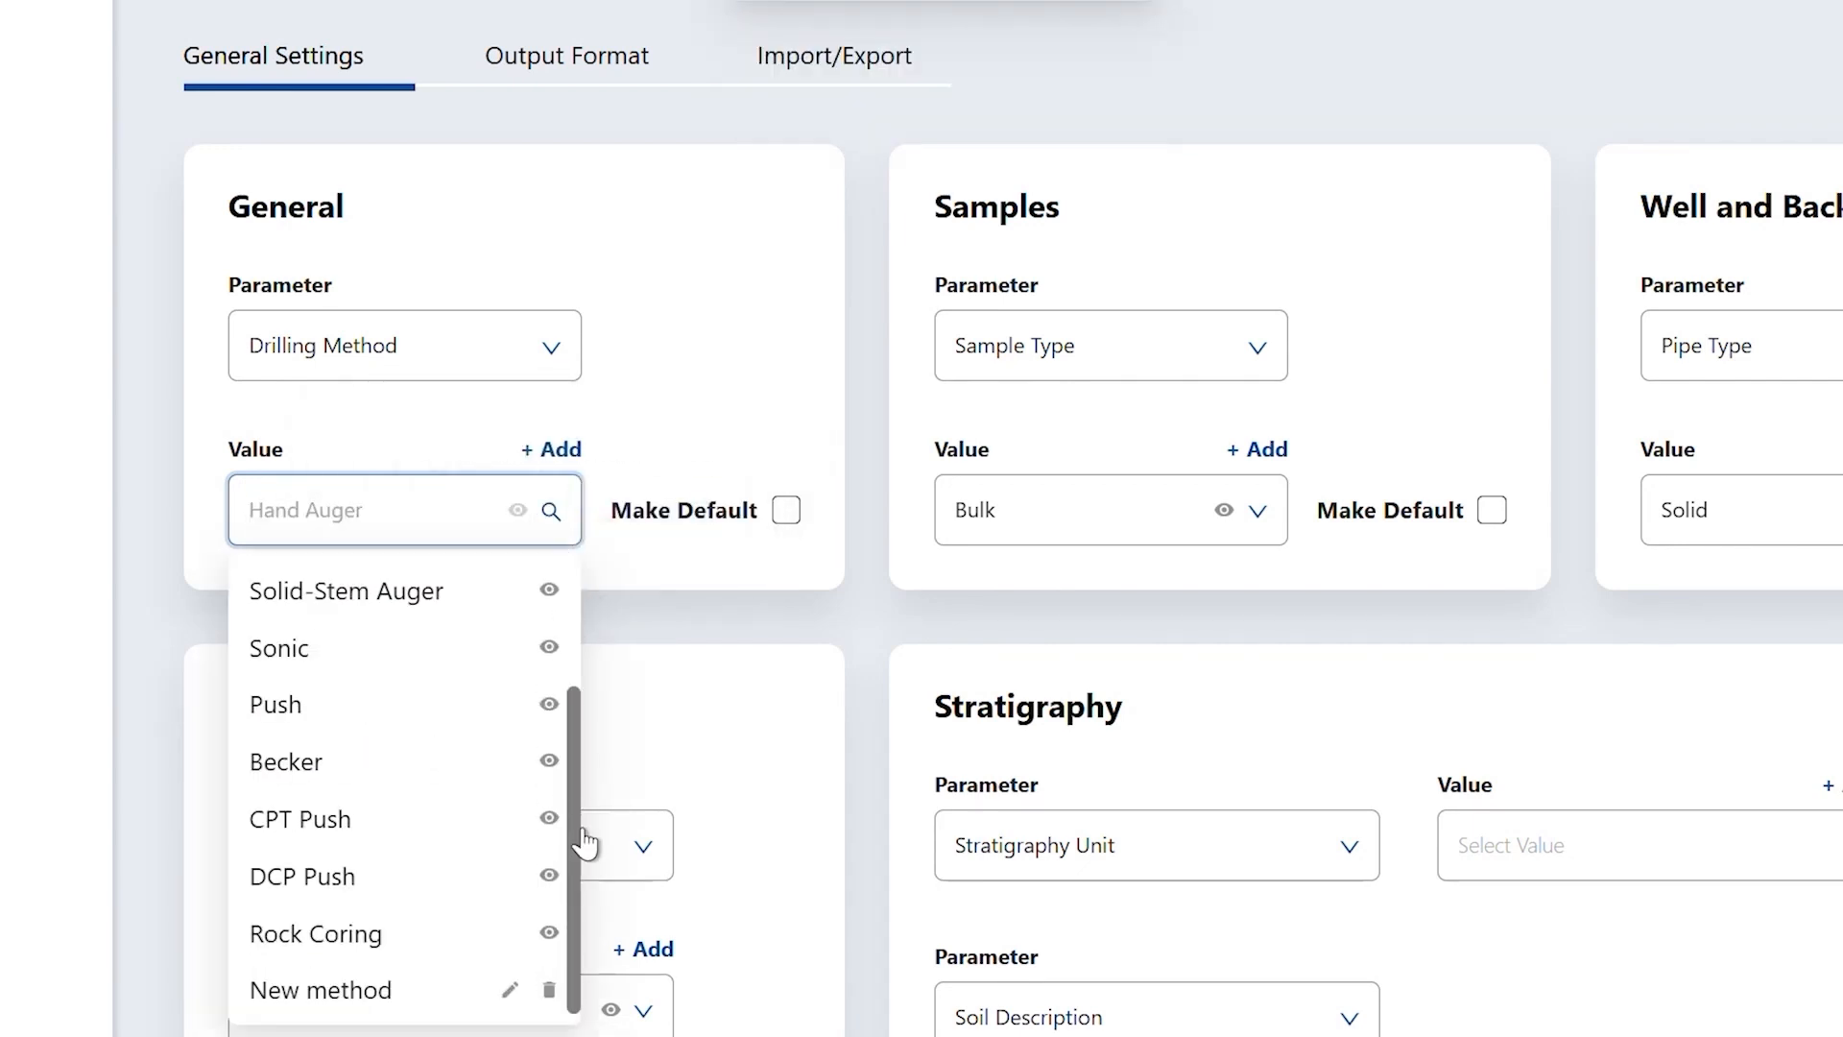
{"action": "left_click", "coordinate": [510, 989]}
{"action": "left_click", "coordinate": [479, 514]}
{"action": "left_click", "coordinate": [567, 525]}
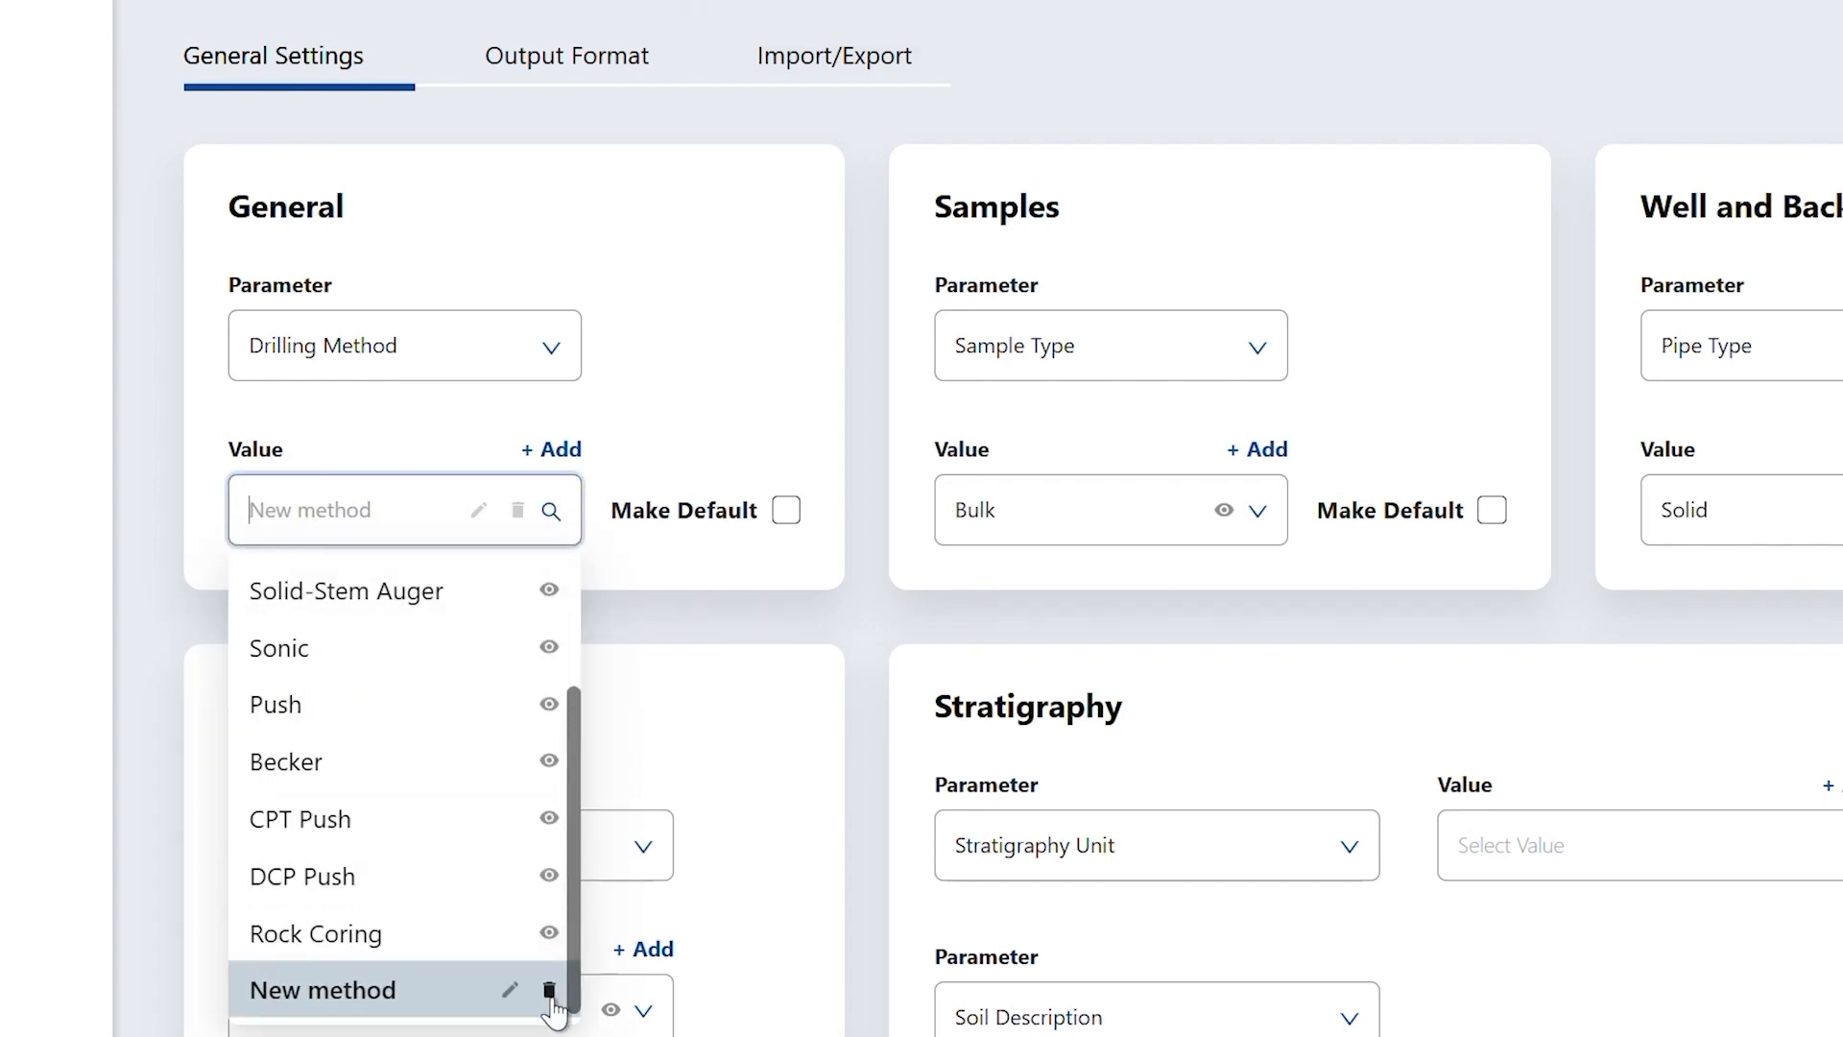
{"action": "left_click", "coordinate": [547, 993]}
{"action": "left_click", "coordinate": [715, 902]}
{"action": "left_click", "coordinate": [553, 353]}
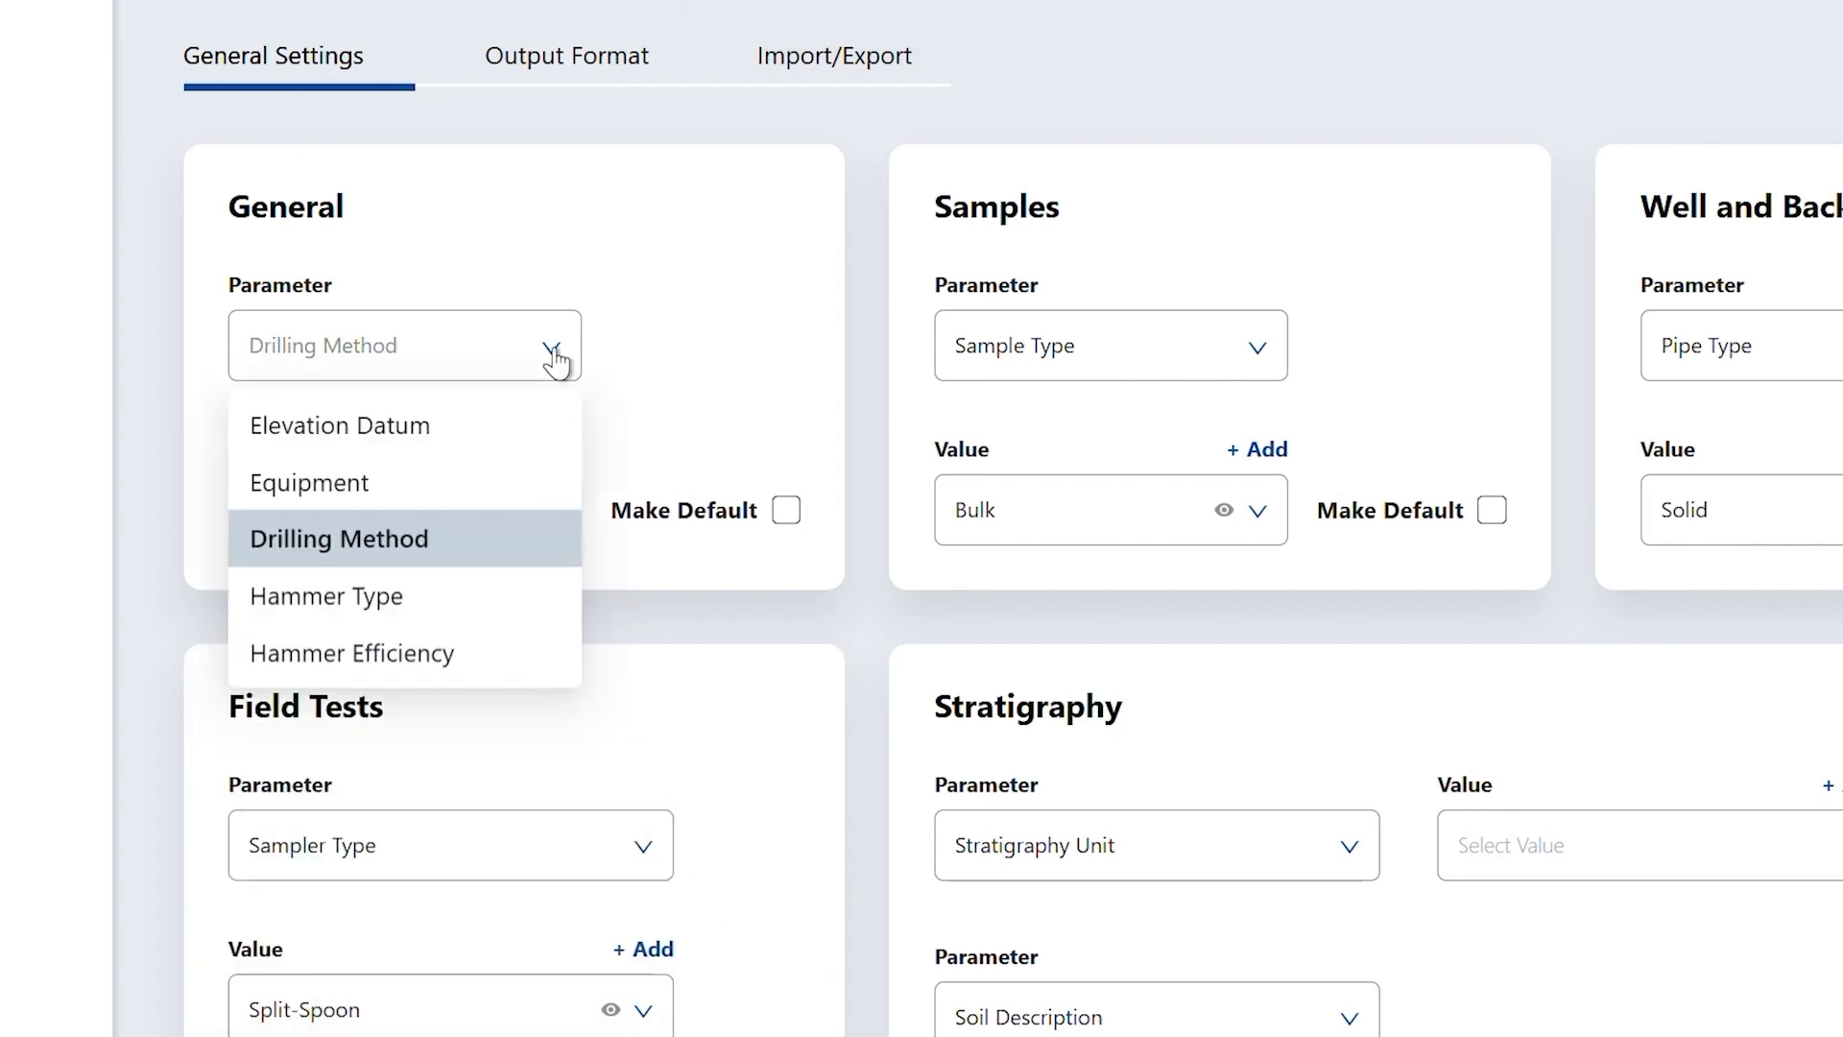
- Set the General card parameter to Hammer Type
{"action": "left_click", "coordinate": [408, 600]}
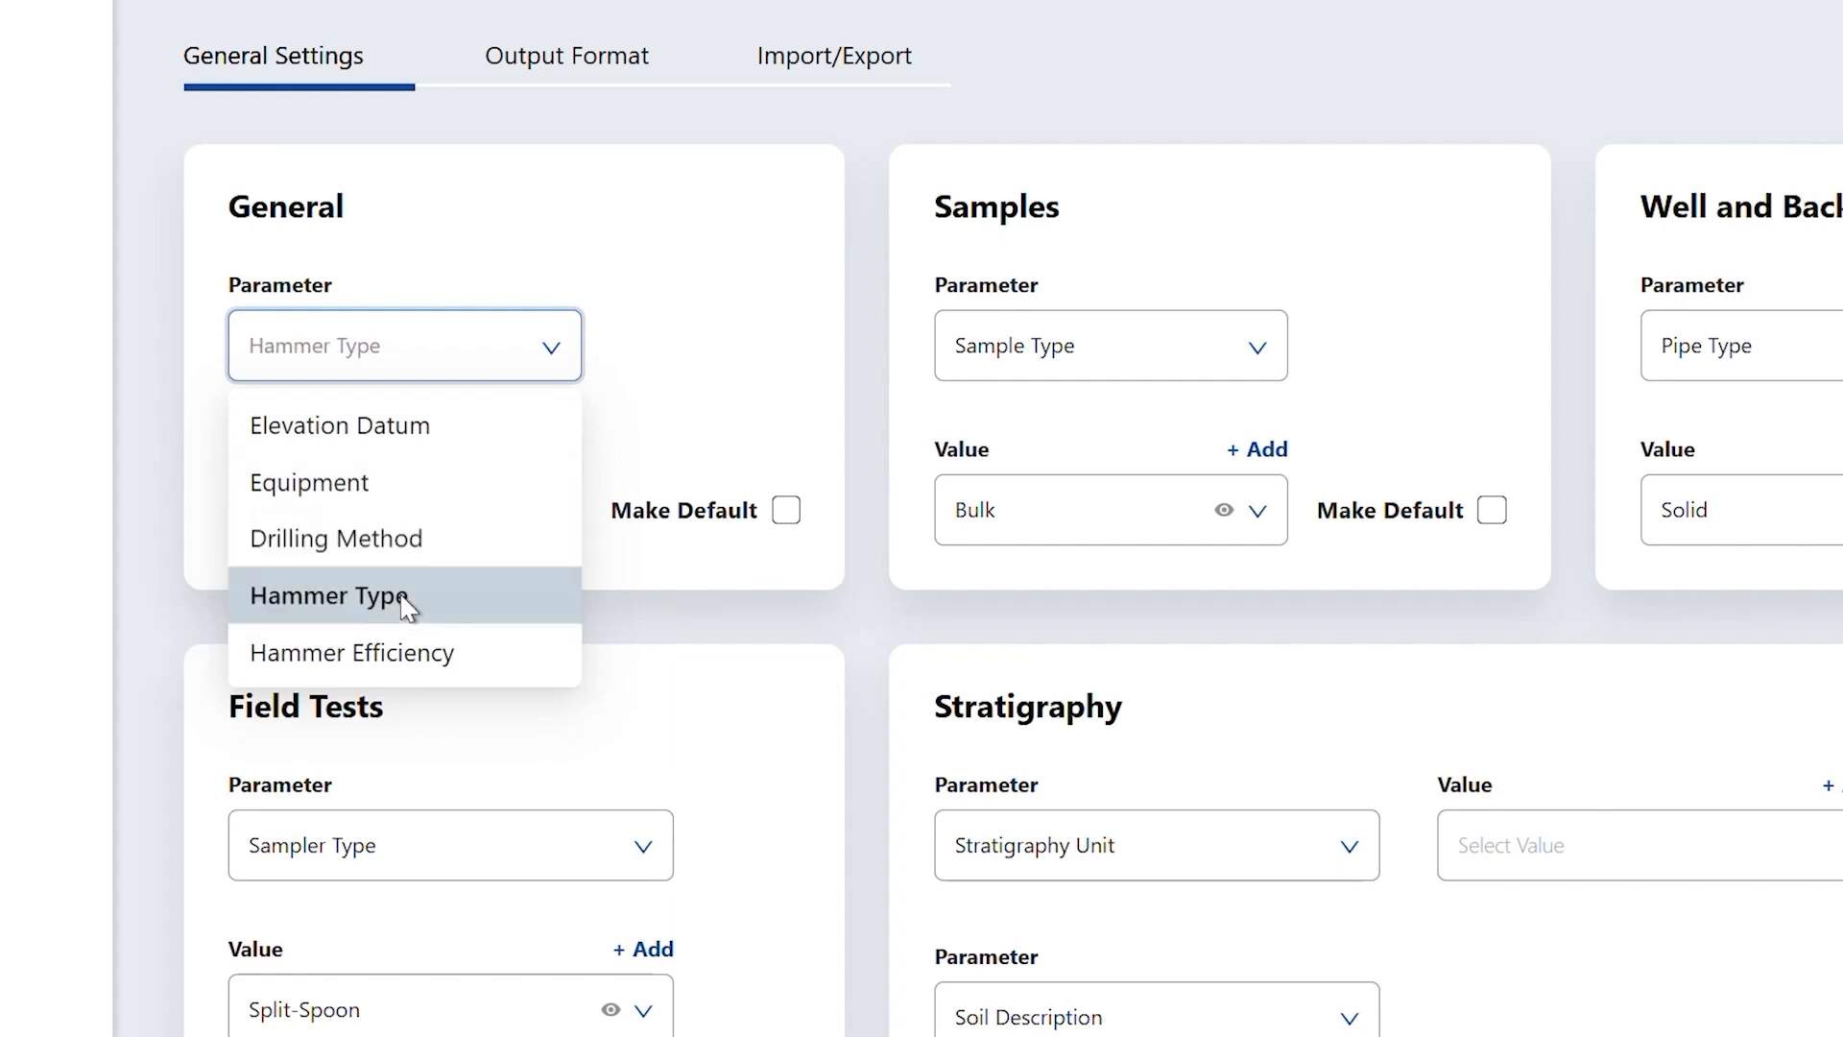
{"action": "left_click", "coordinate": [544, 363]}
{"action": "left_click", "coordinate": [490, 605]}
{"action": "left_click", "coordinate": [561, 519]}
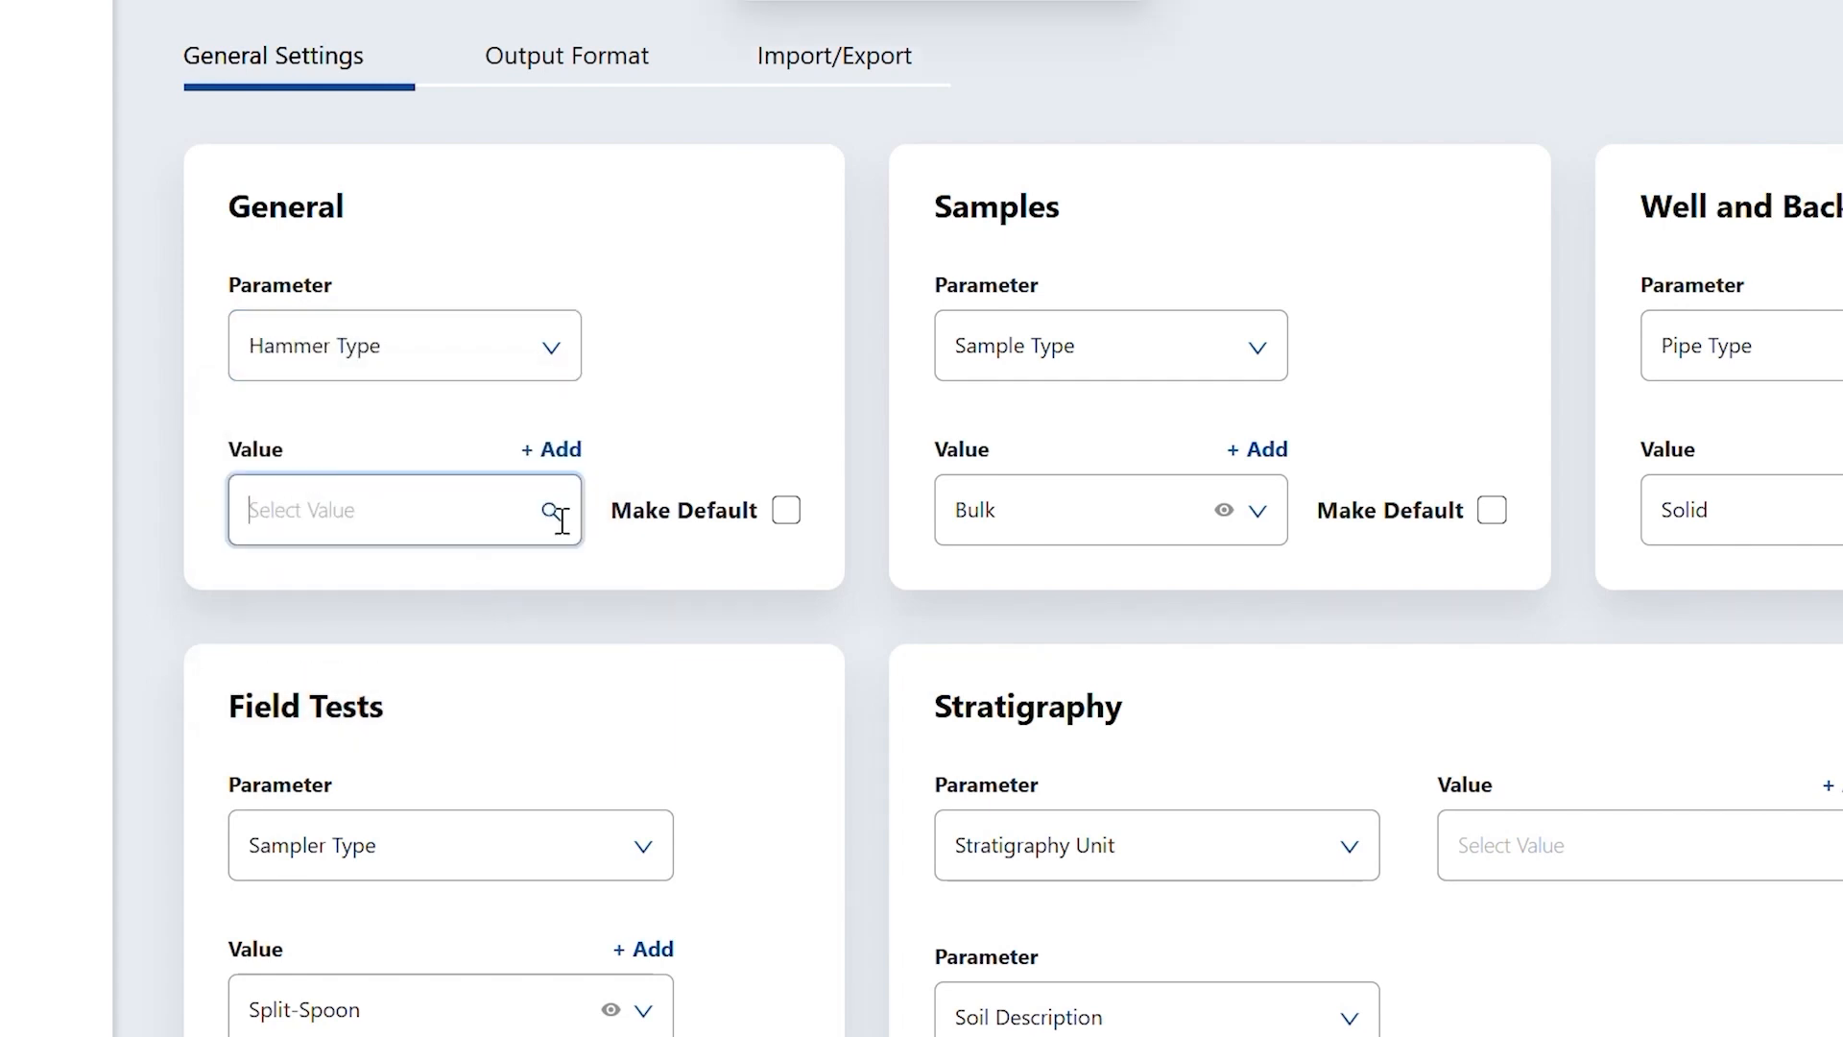
- Add 'Hammer A' as a new hammer type and review the hammer type list
{"action": "left_click", "coordinate": [564, 452]}
{"action": "type", "text": "h"}
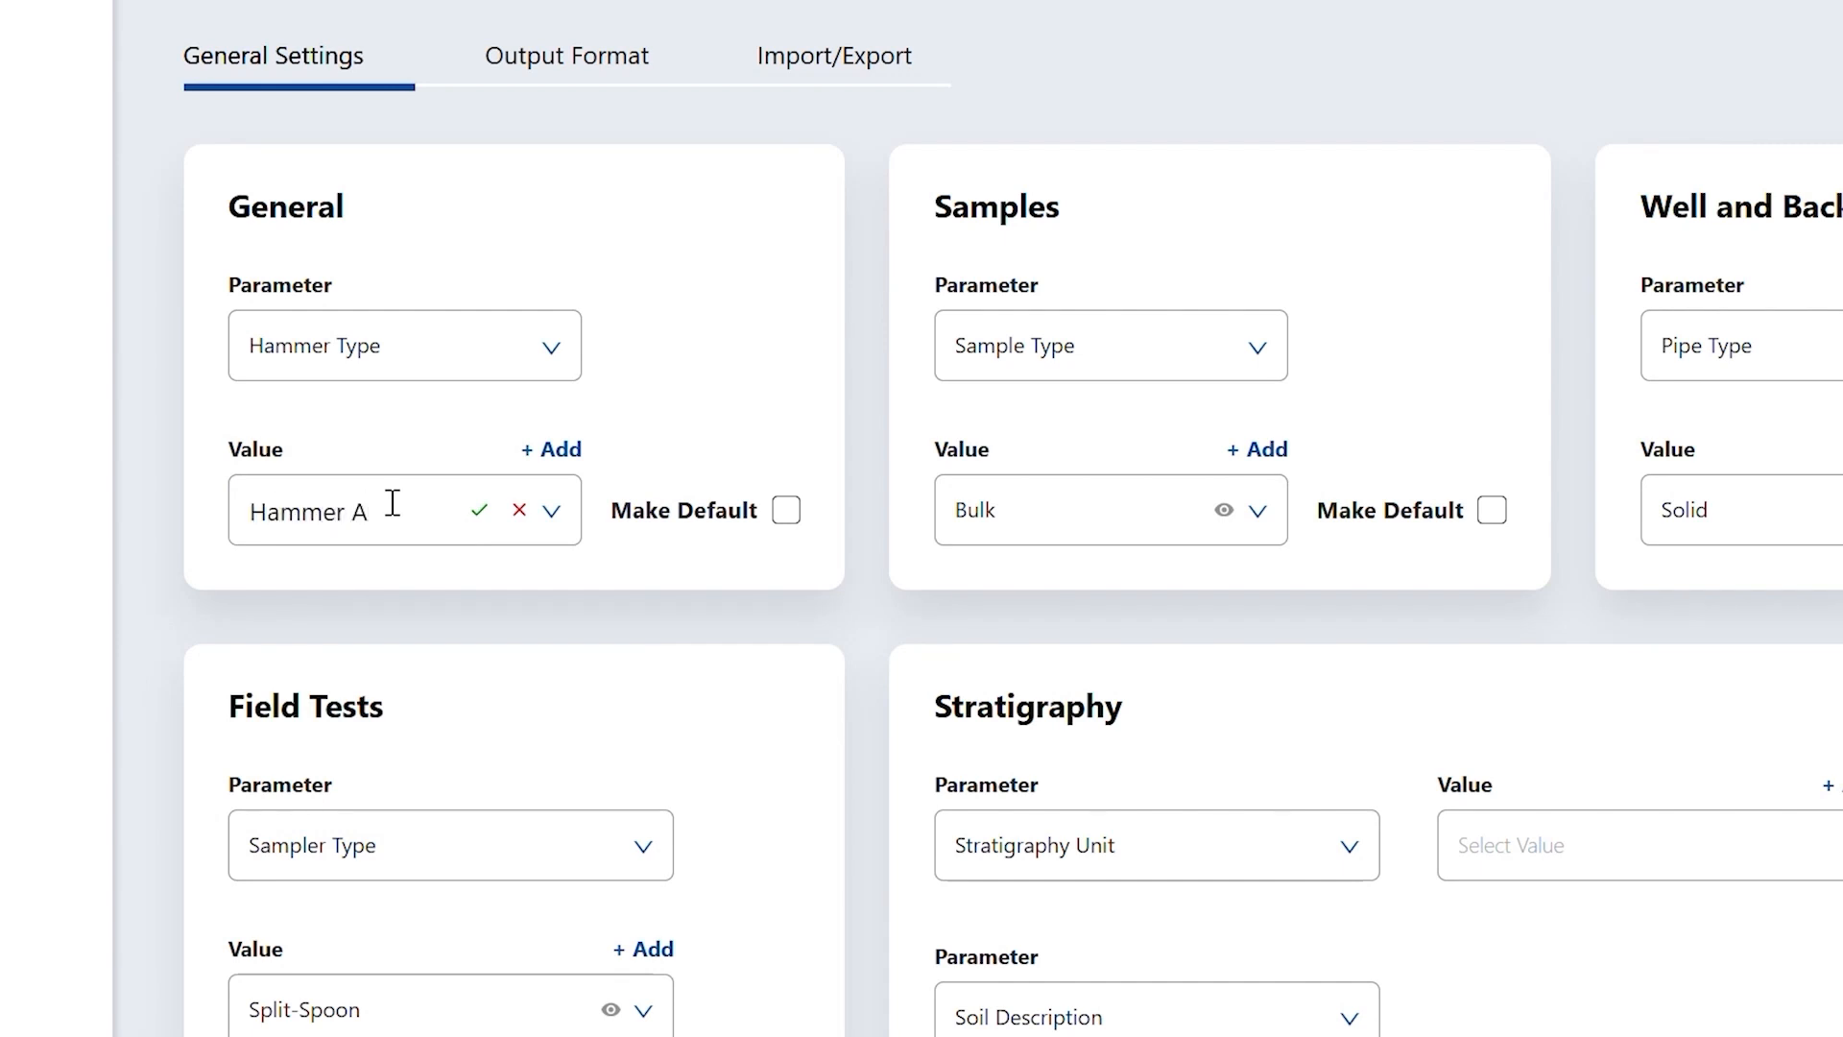
{"action": "left_click", "coordinate": [480, 511]}
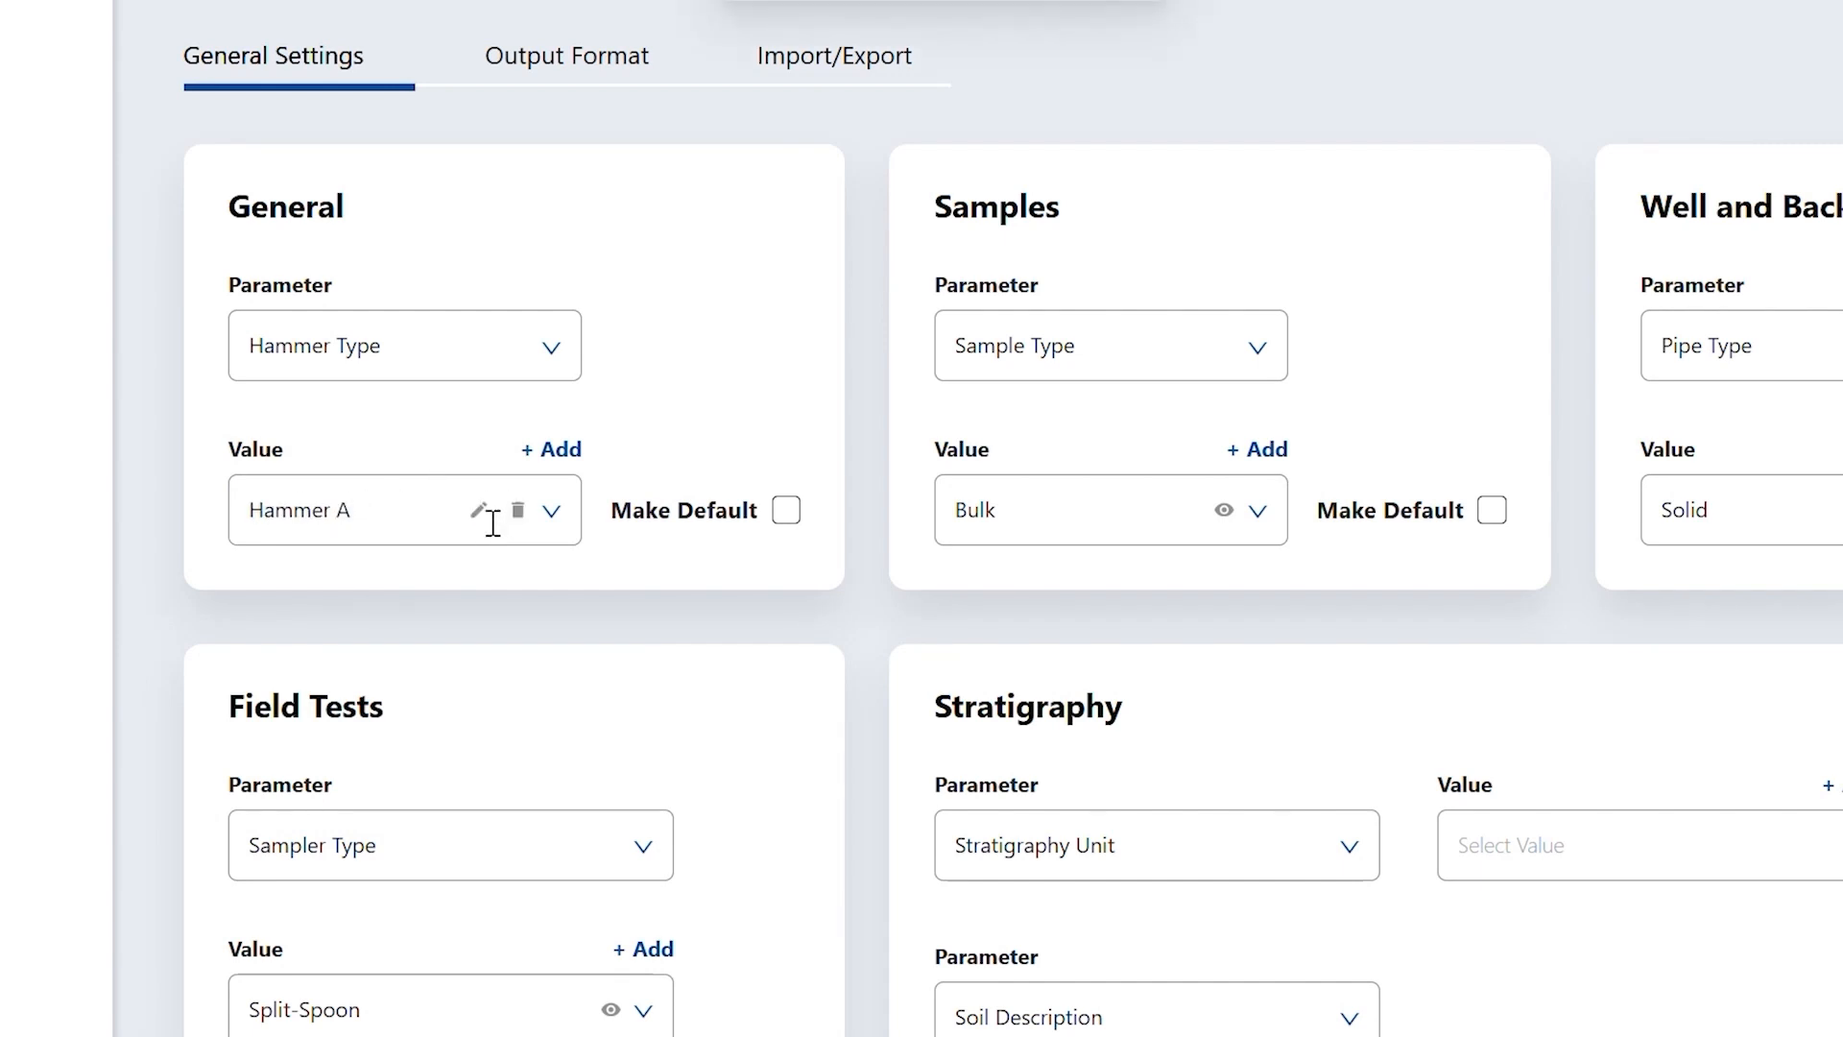
{"action": "left_click", "coordinate": [566, 514]}
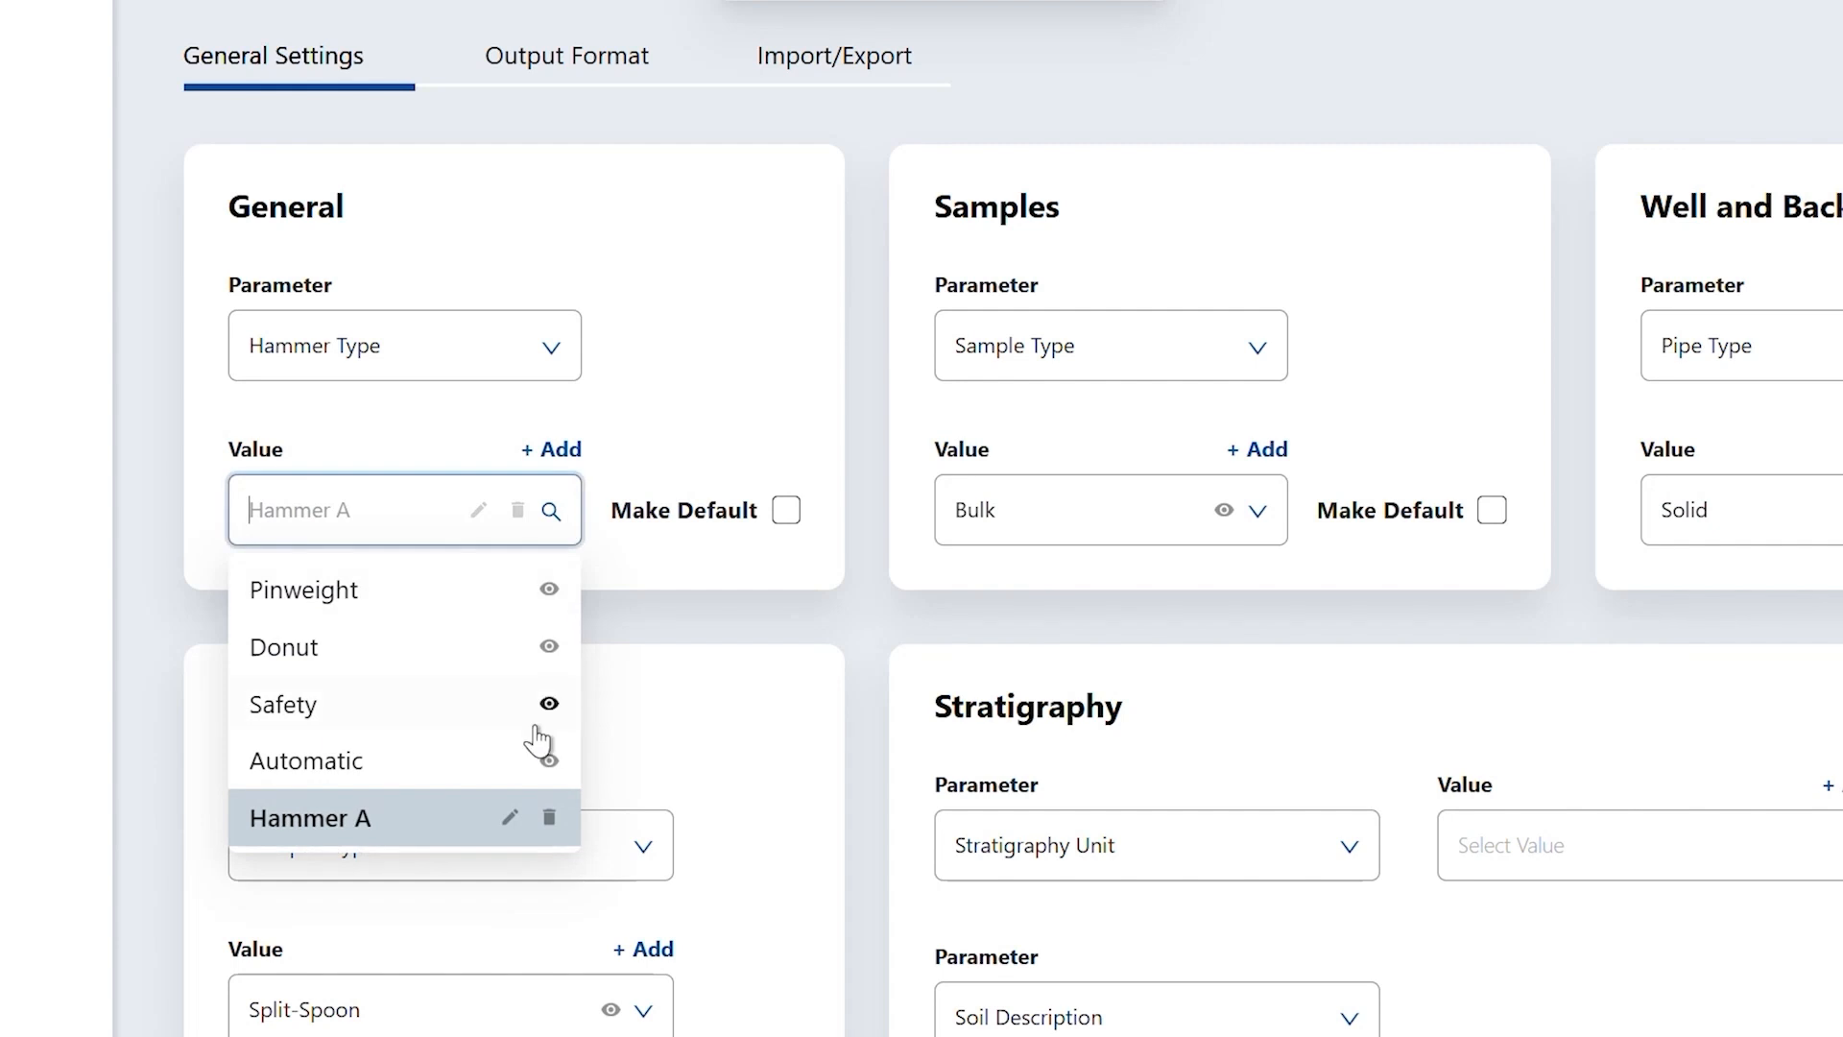
{"action": "left_click", "coordinate": [641, 399]}
{"action": "left_click", "coordinate": [566, 374]}
{"action": "left_click", "coordinate": [473, 662]}
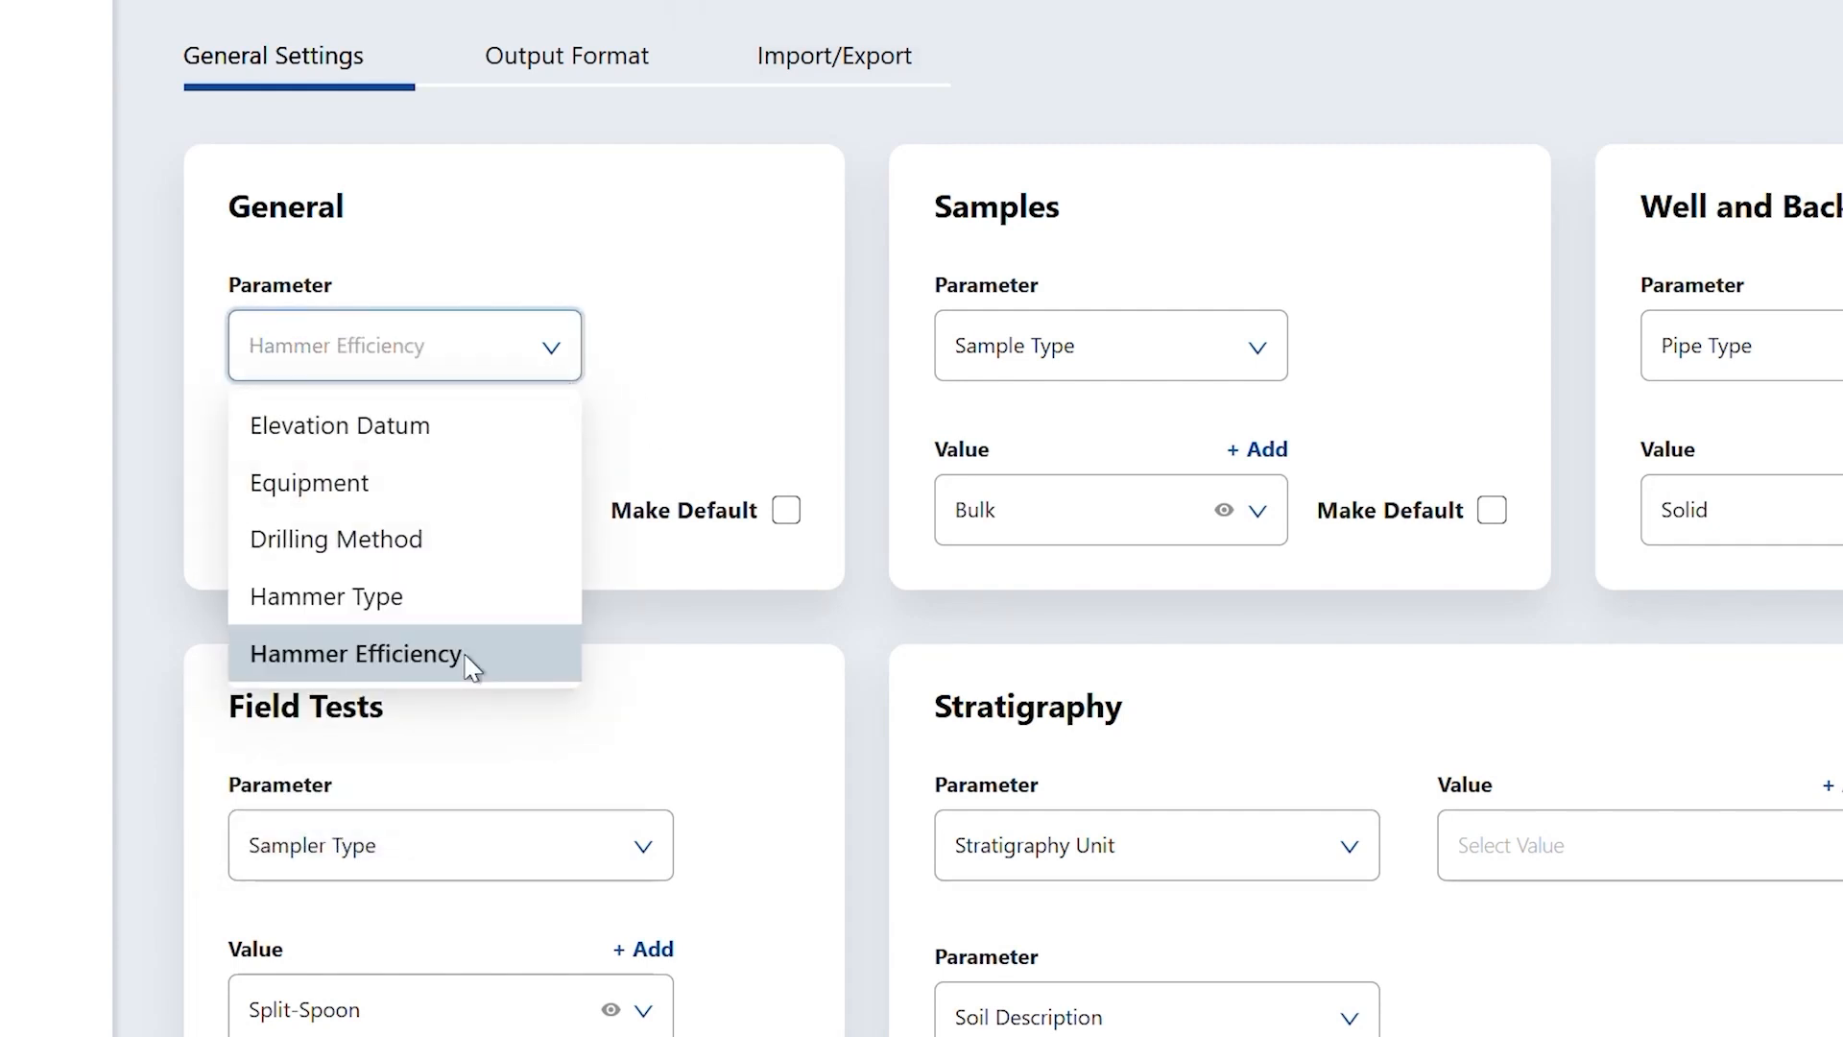
- Edit the Hammer A efficiency entry to read 'Hammer A (0.45)' and check the updated list
{"action": "left_click", "coordinate": [559, 518]}
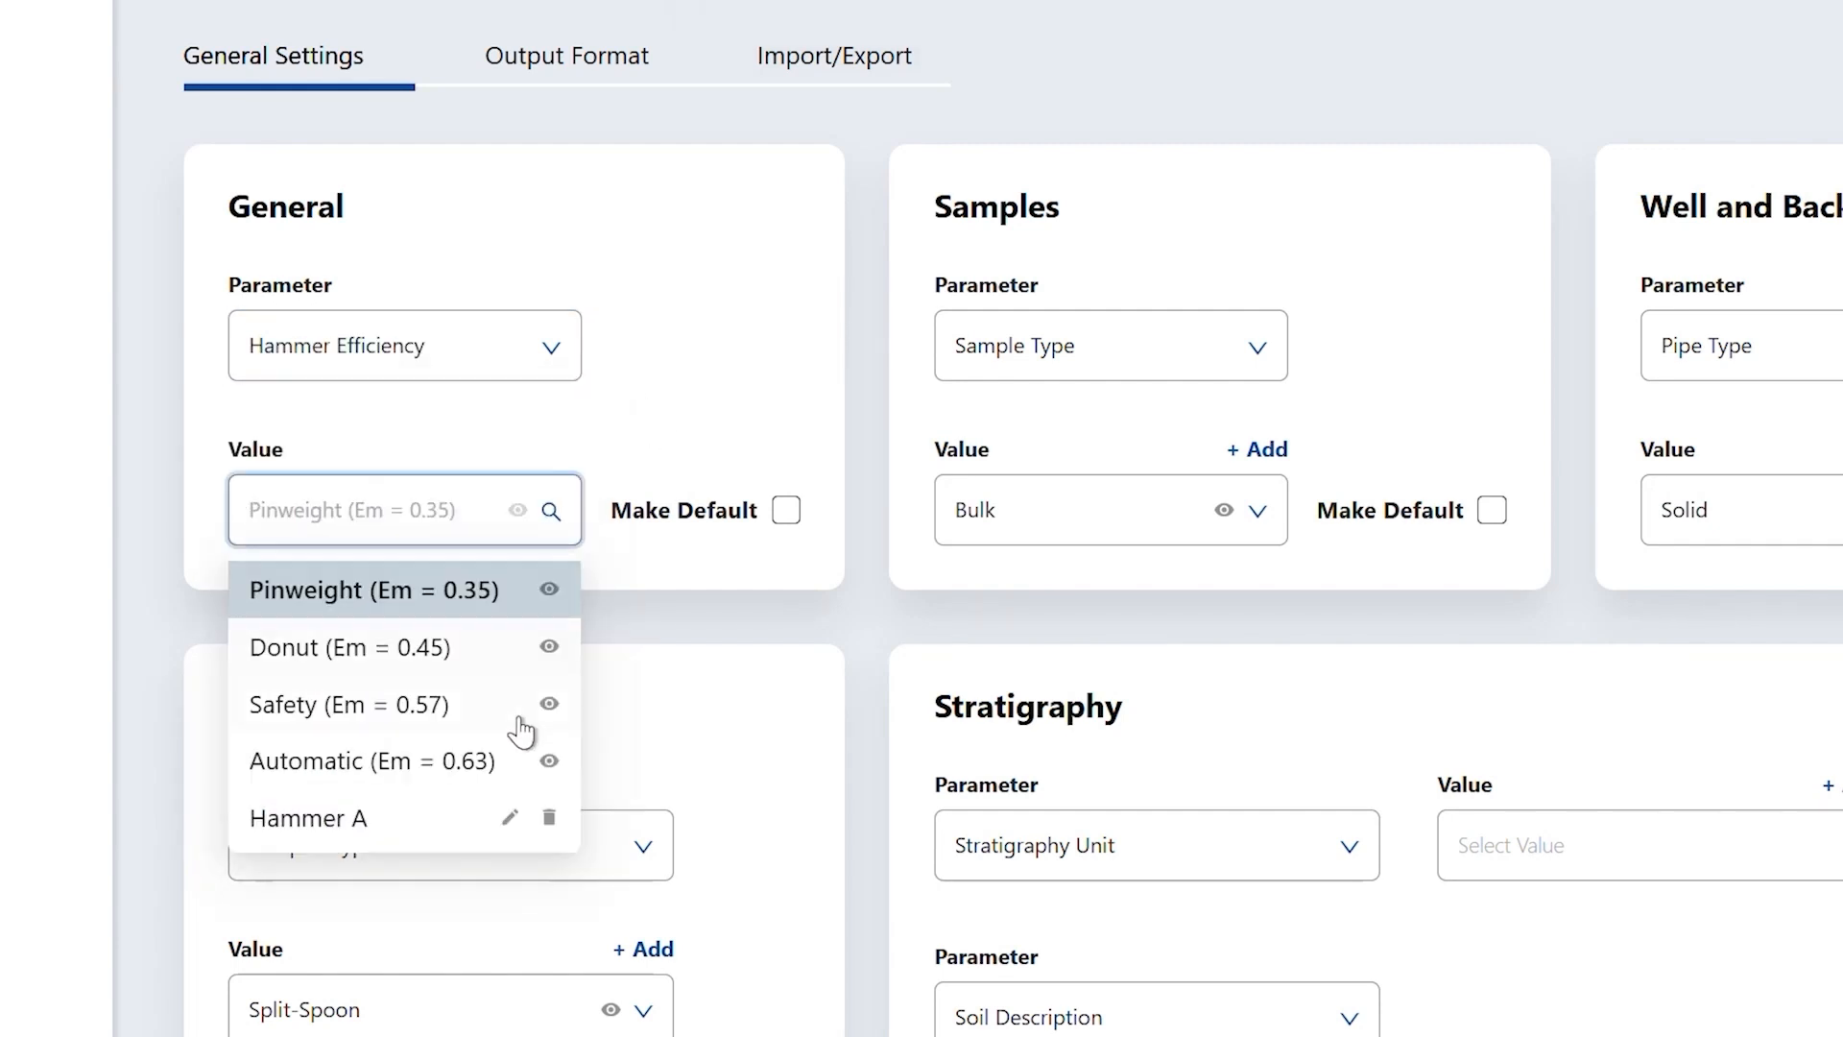
{"action": "left_click", "coordinate": [451, 830]}
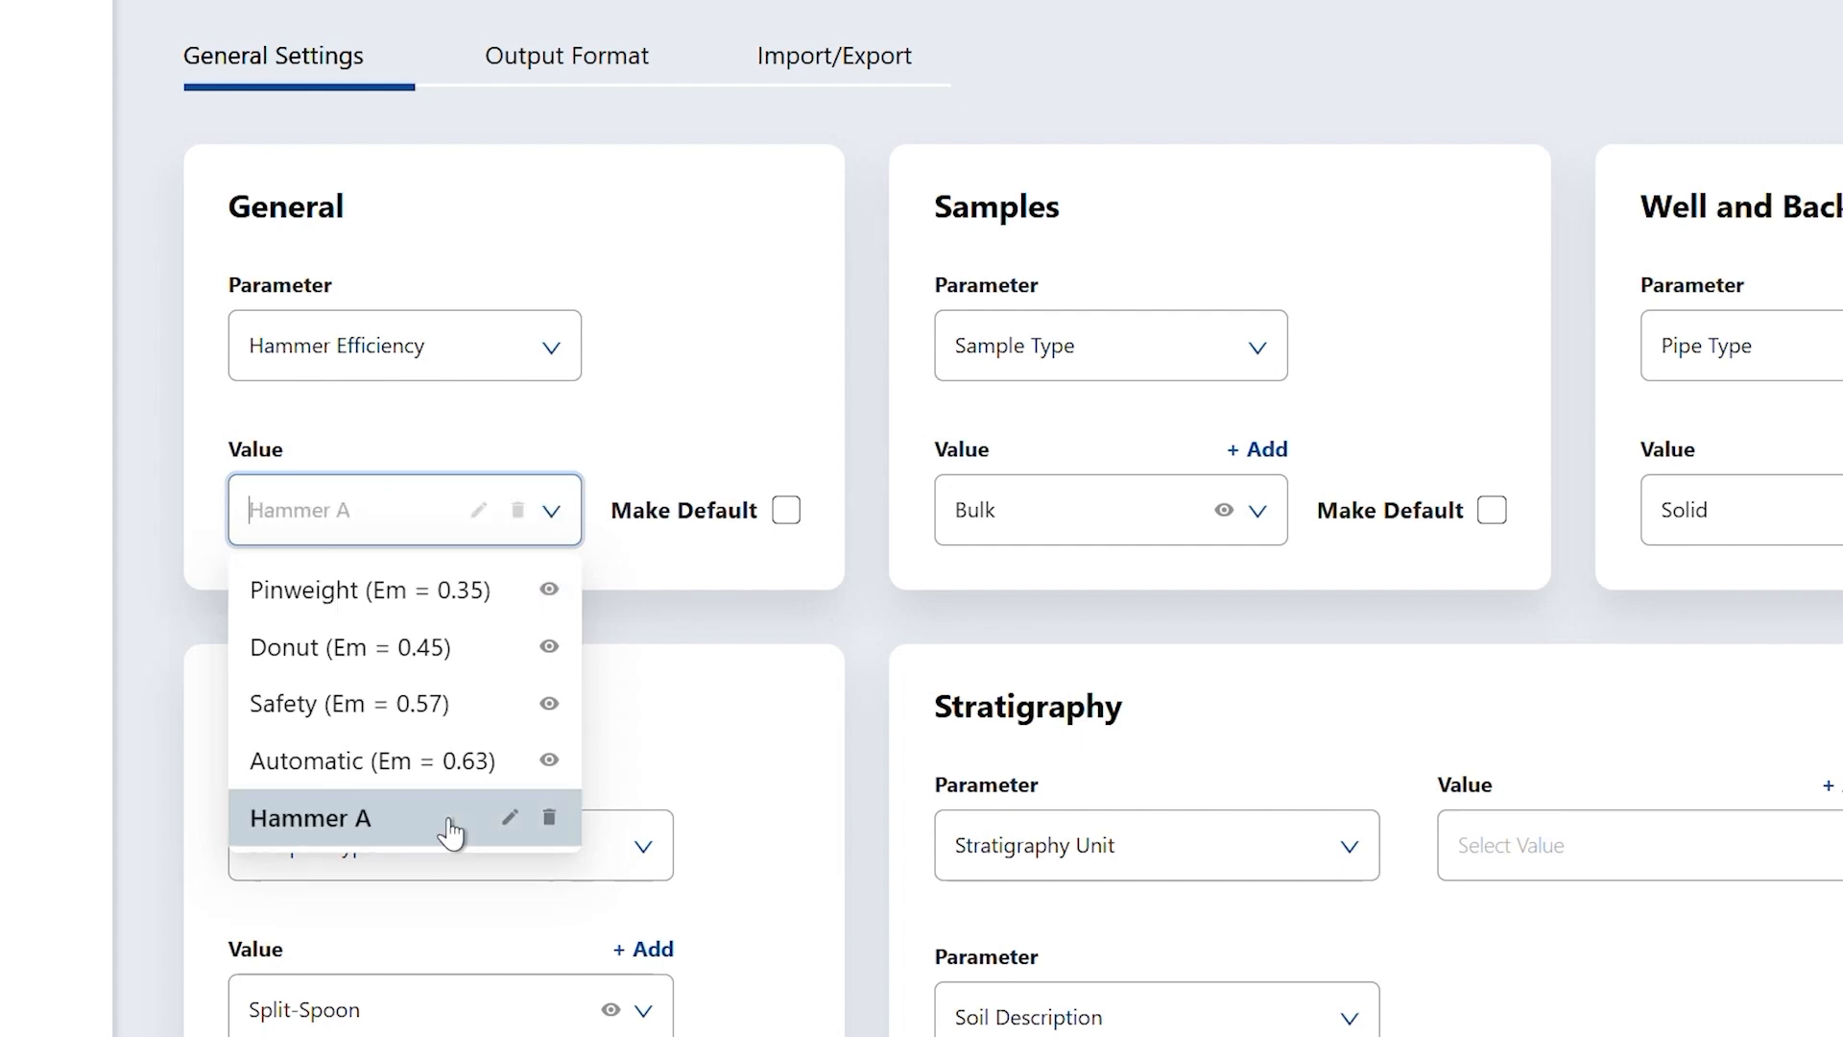
{"action": "left_click", "coordinate": [477, 512]}
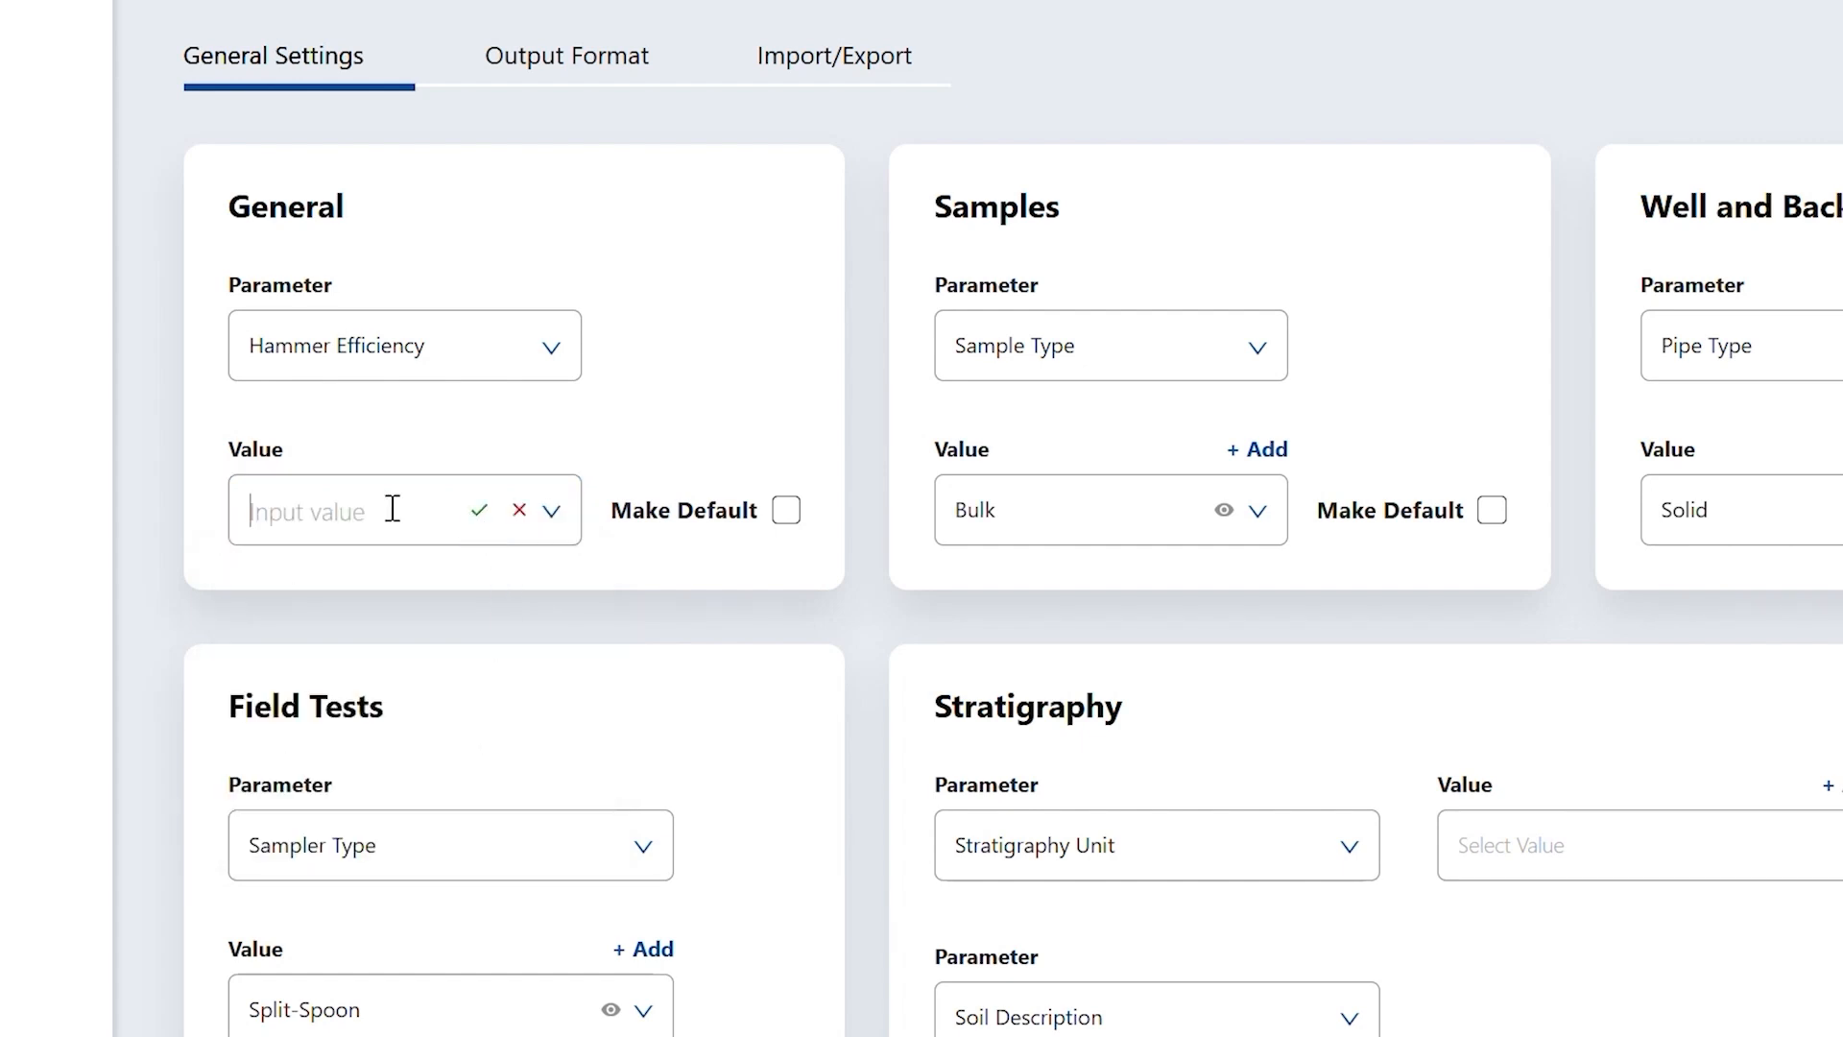
{"action": "type", "text": "0.45"}
{"action": "left_click", "coordinate": [485, 506]}
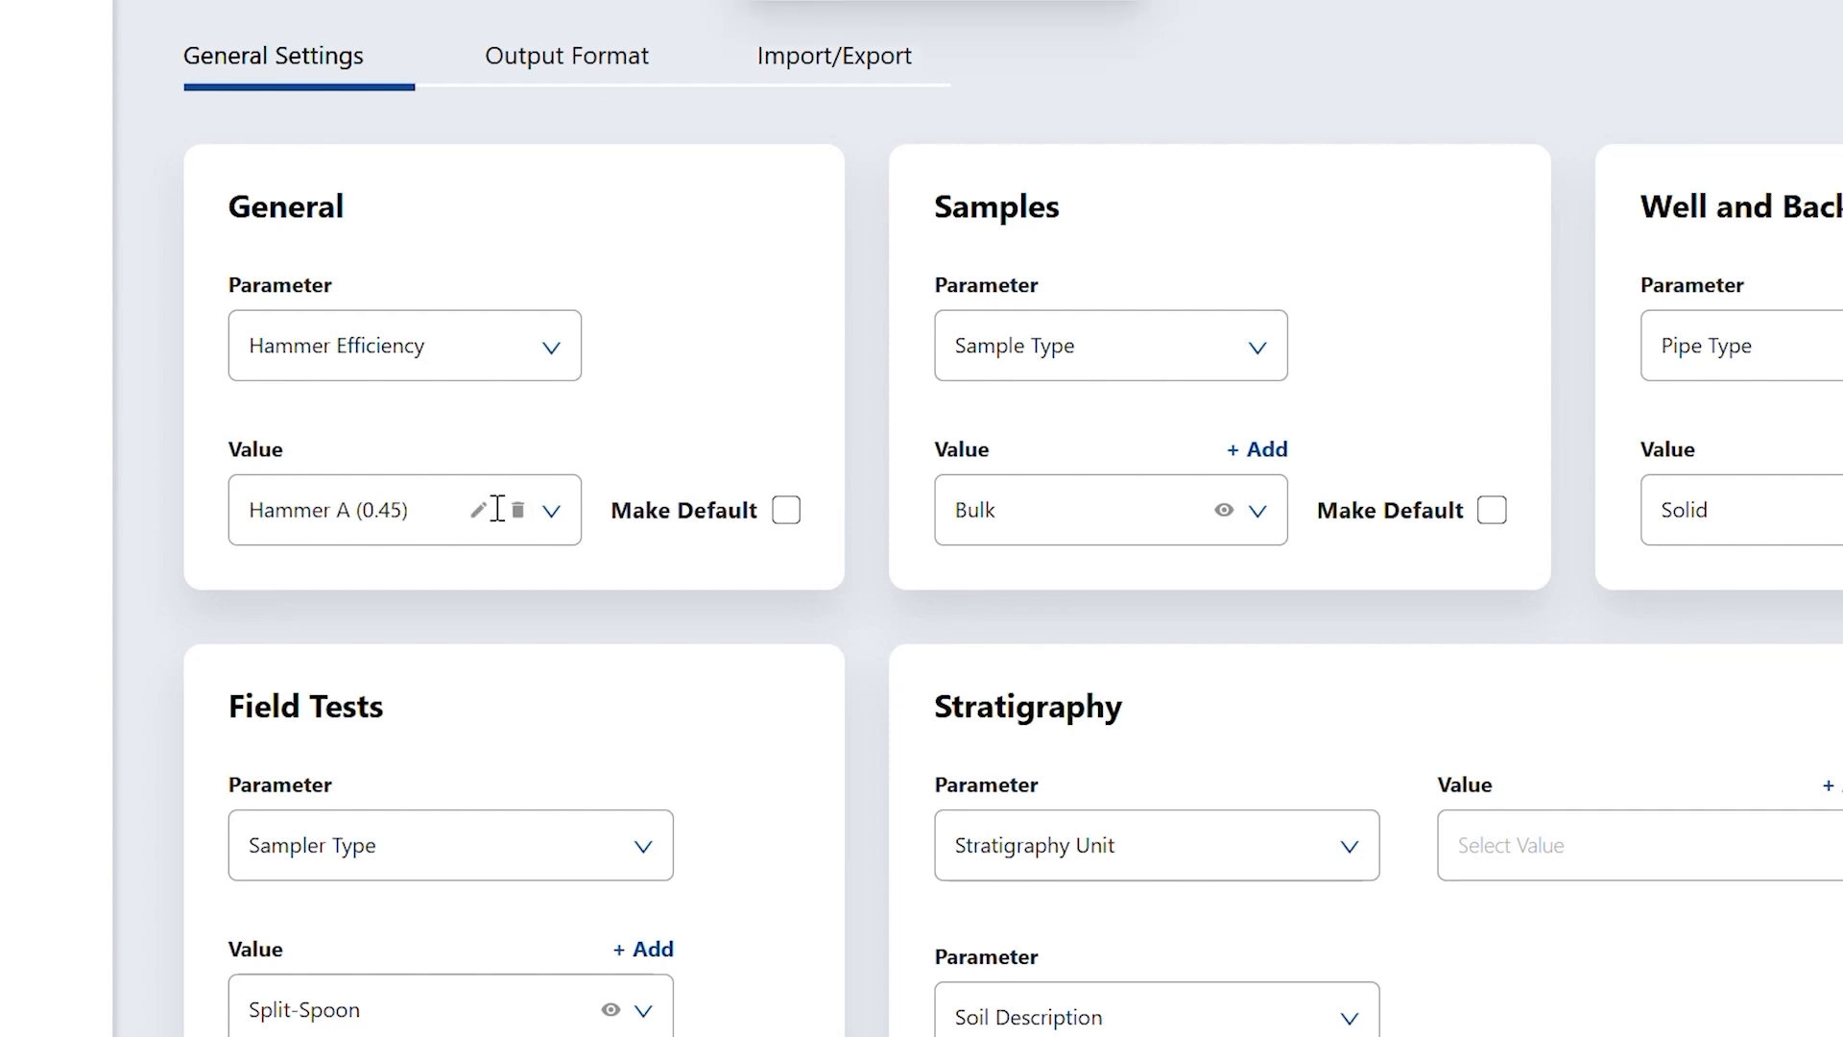
{"action": "left_click", "coordinate": [553, 511]}
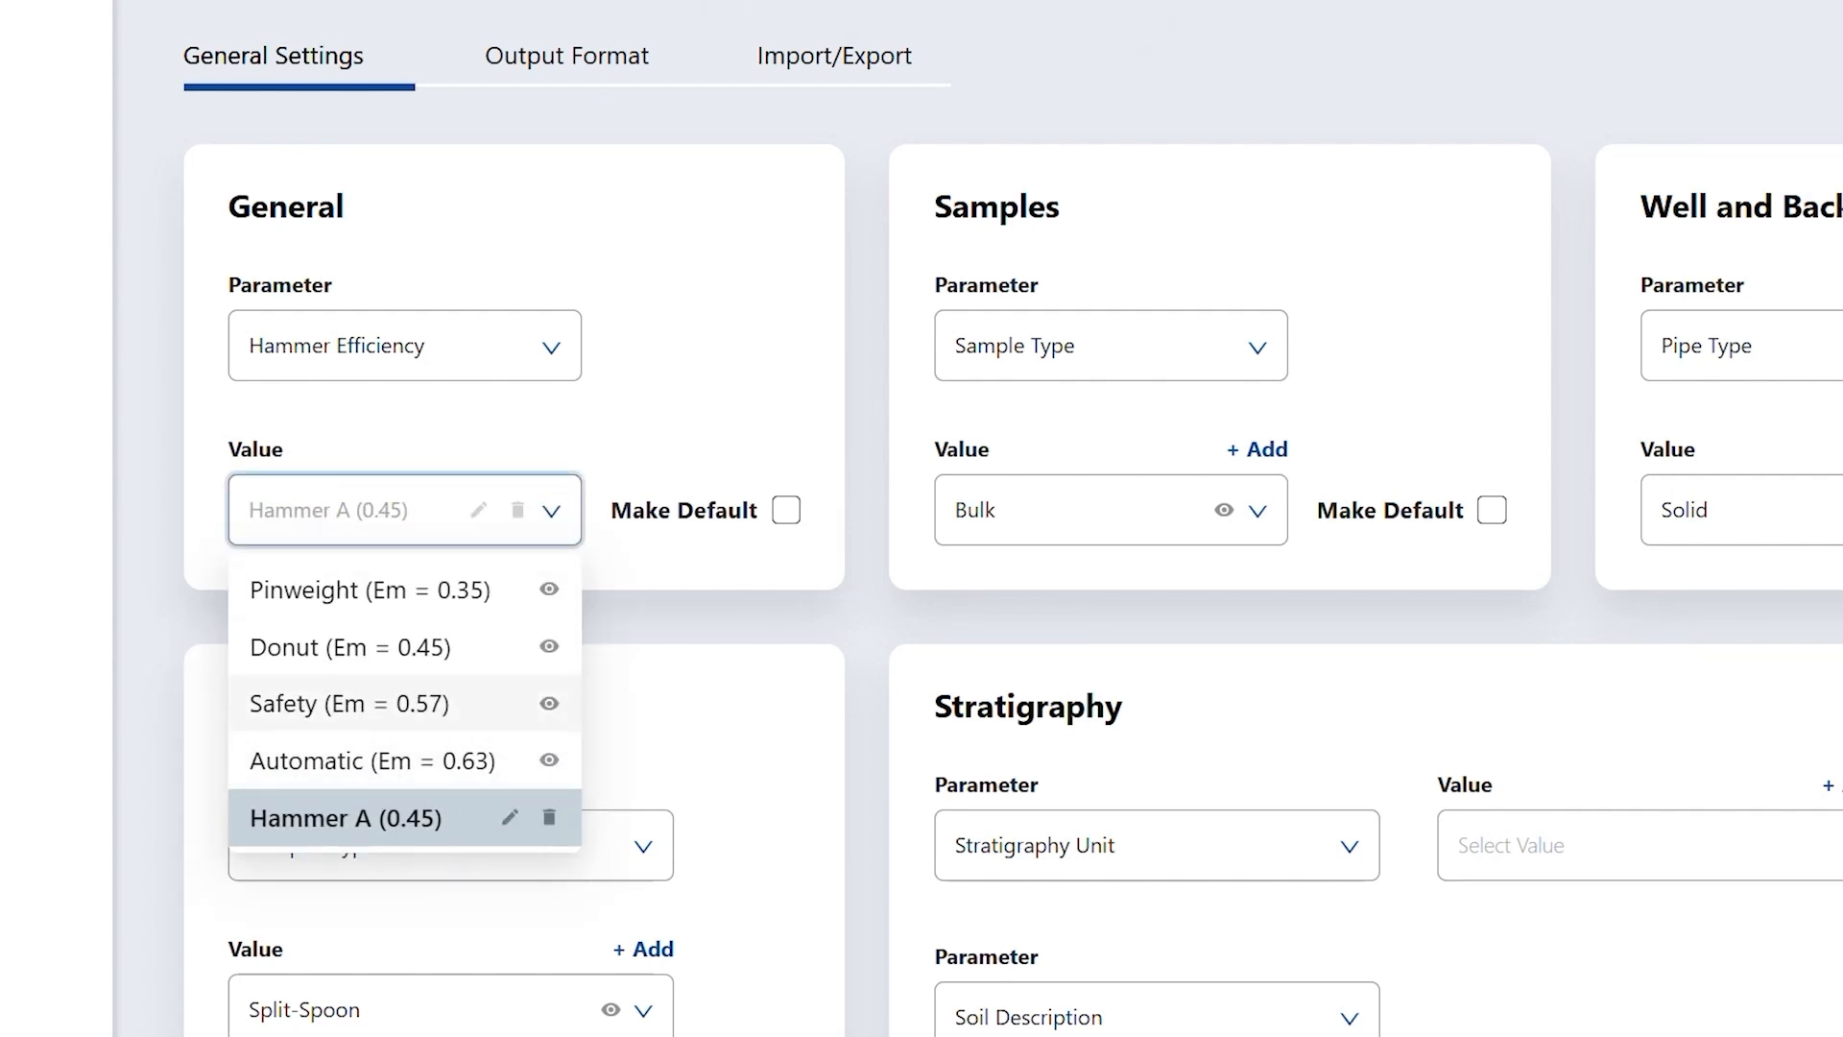
{"action": "left_click", "coordinate": [824, 253]}
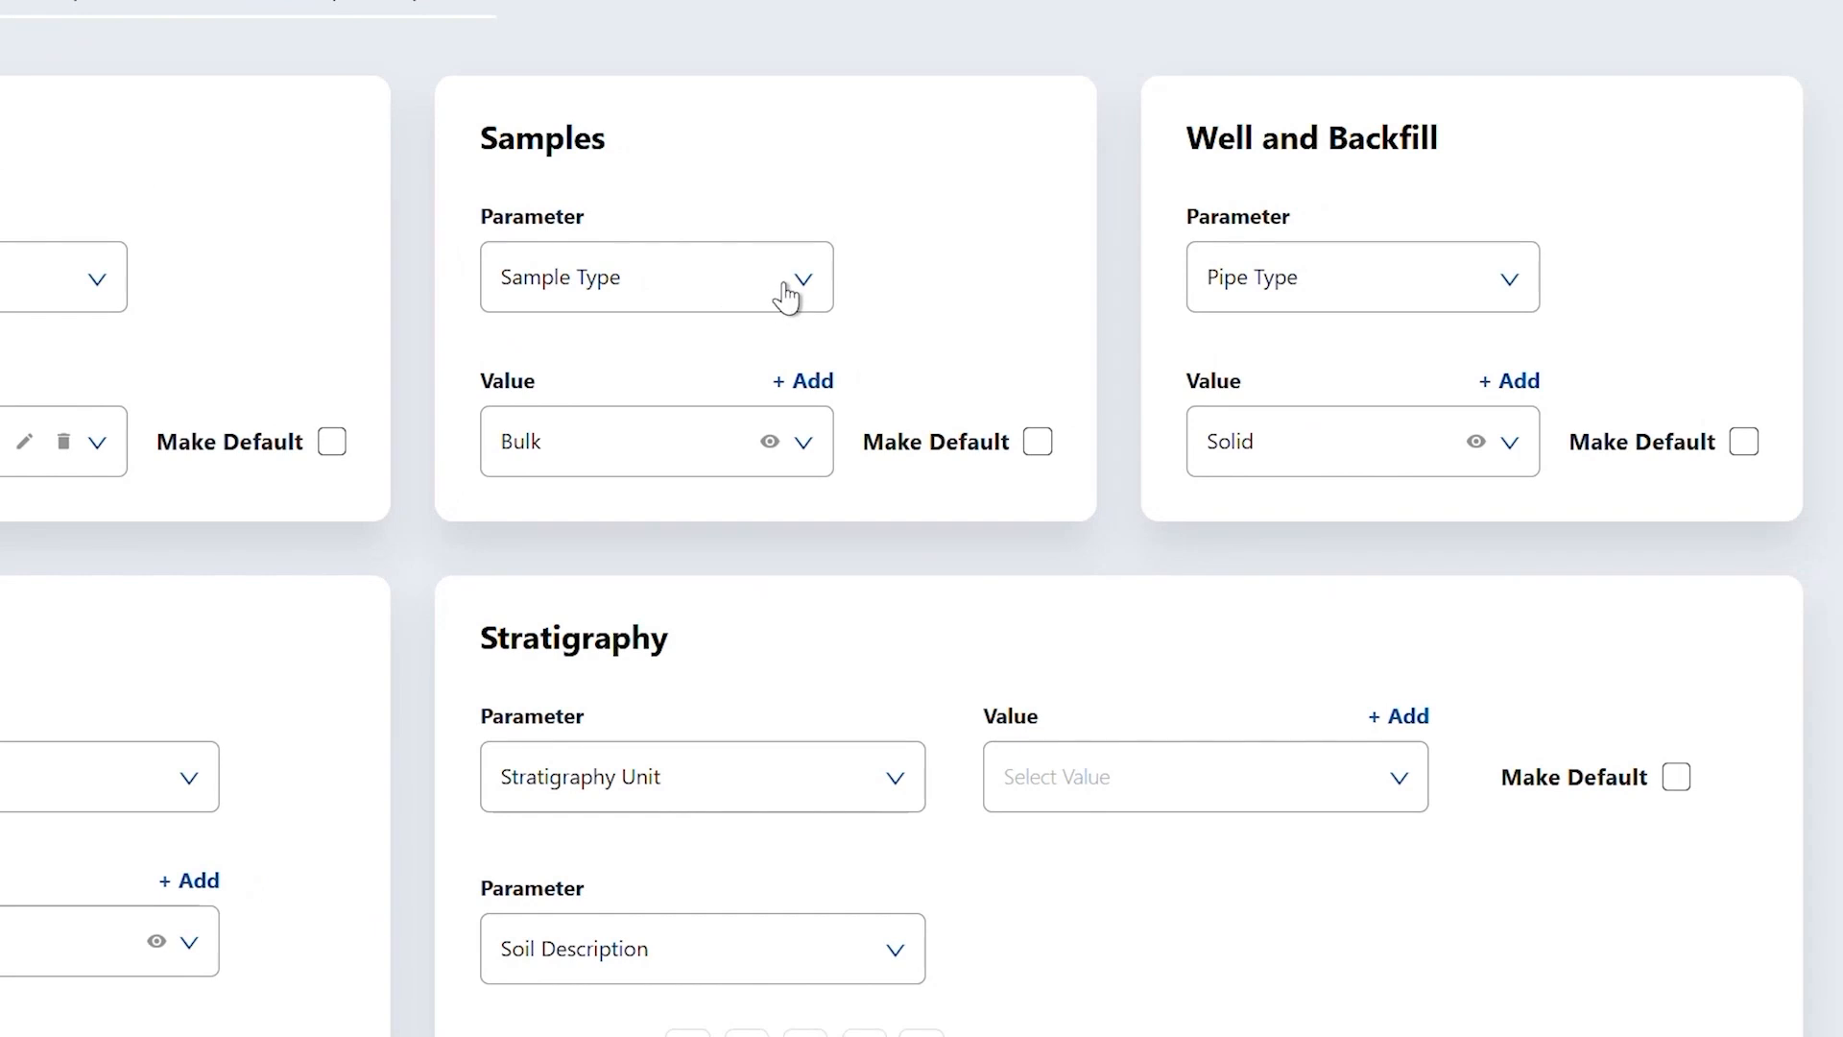
{"action": "left_click", "coordinate": [785, 296]}
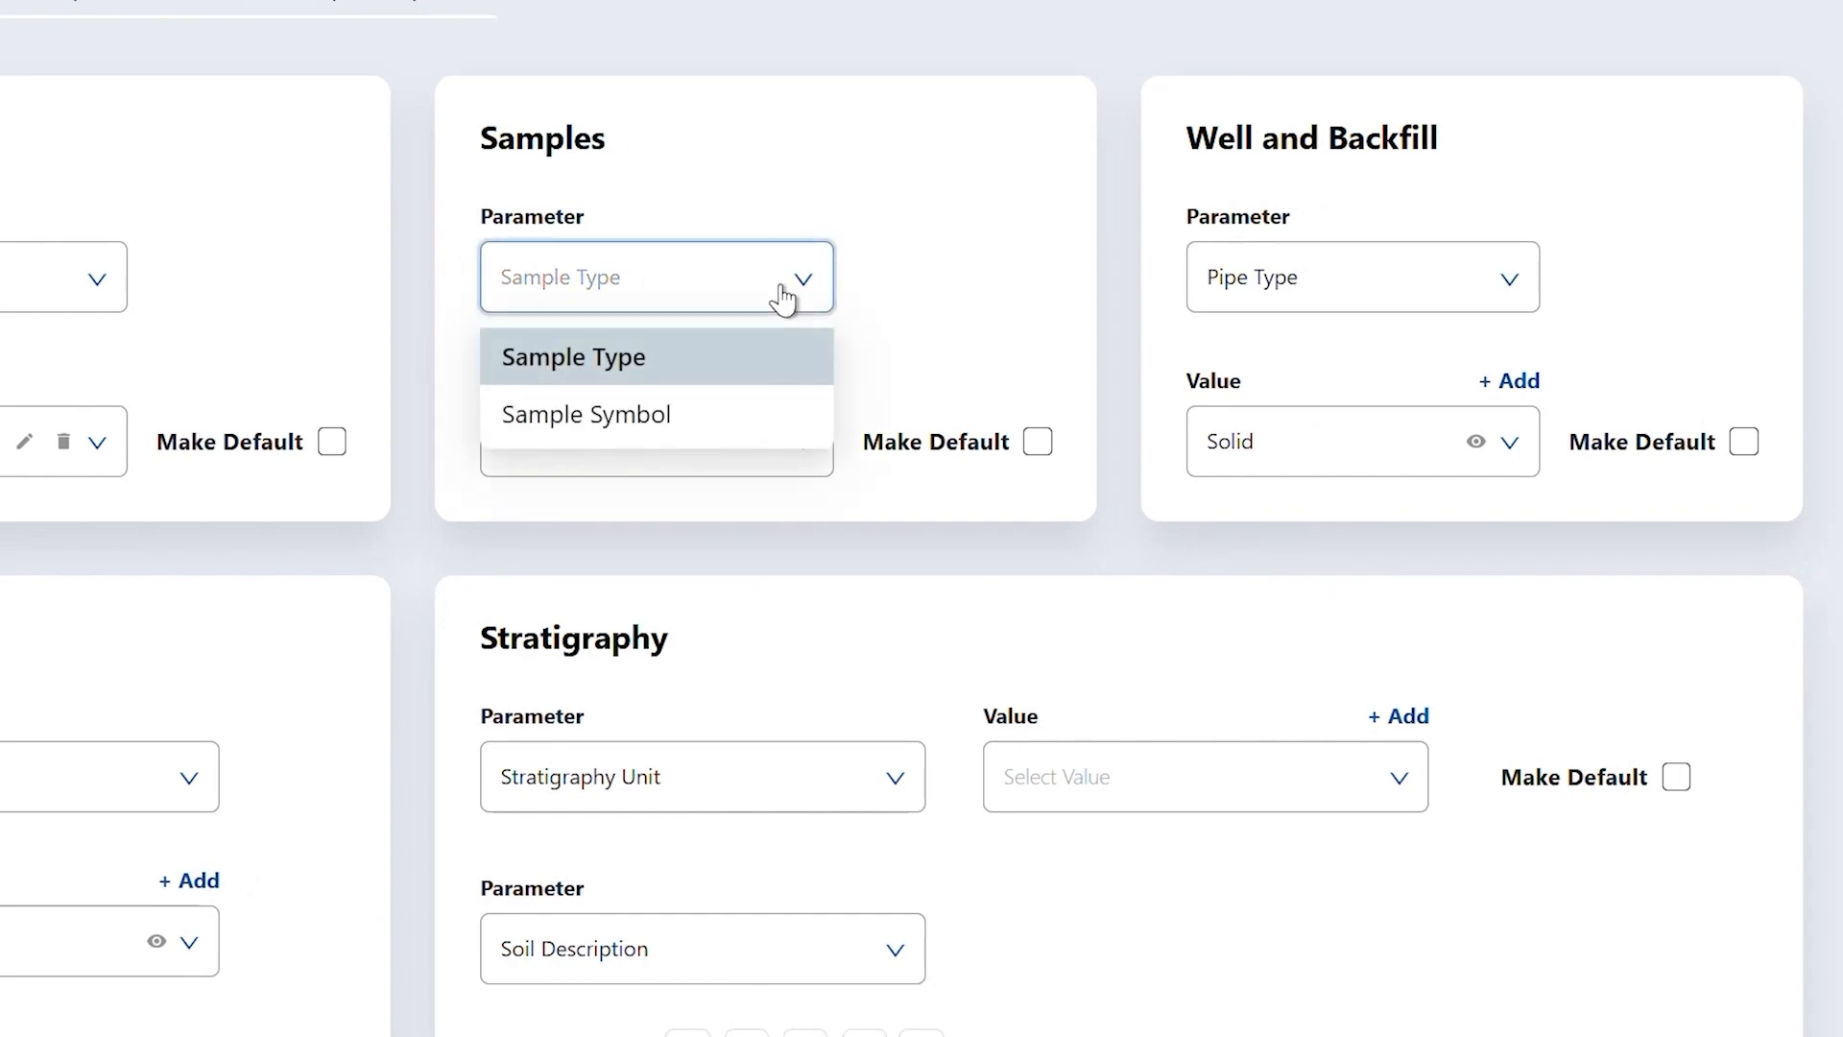
- Review the Sample Type values, then set the Samples parameter to Sample Symbol and open its gallery
{"action": "left_click", "coordinate": [787, 367]}
{"action": "left_click", "coordinate": [735, 442]}
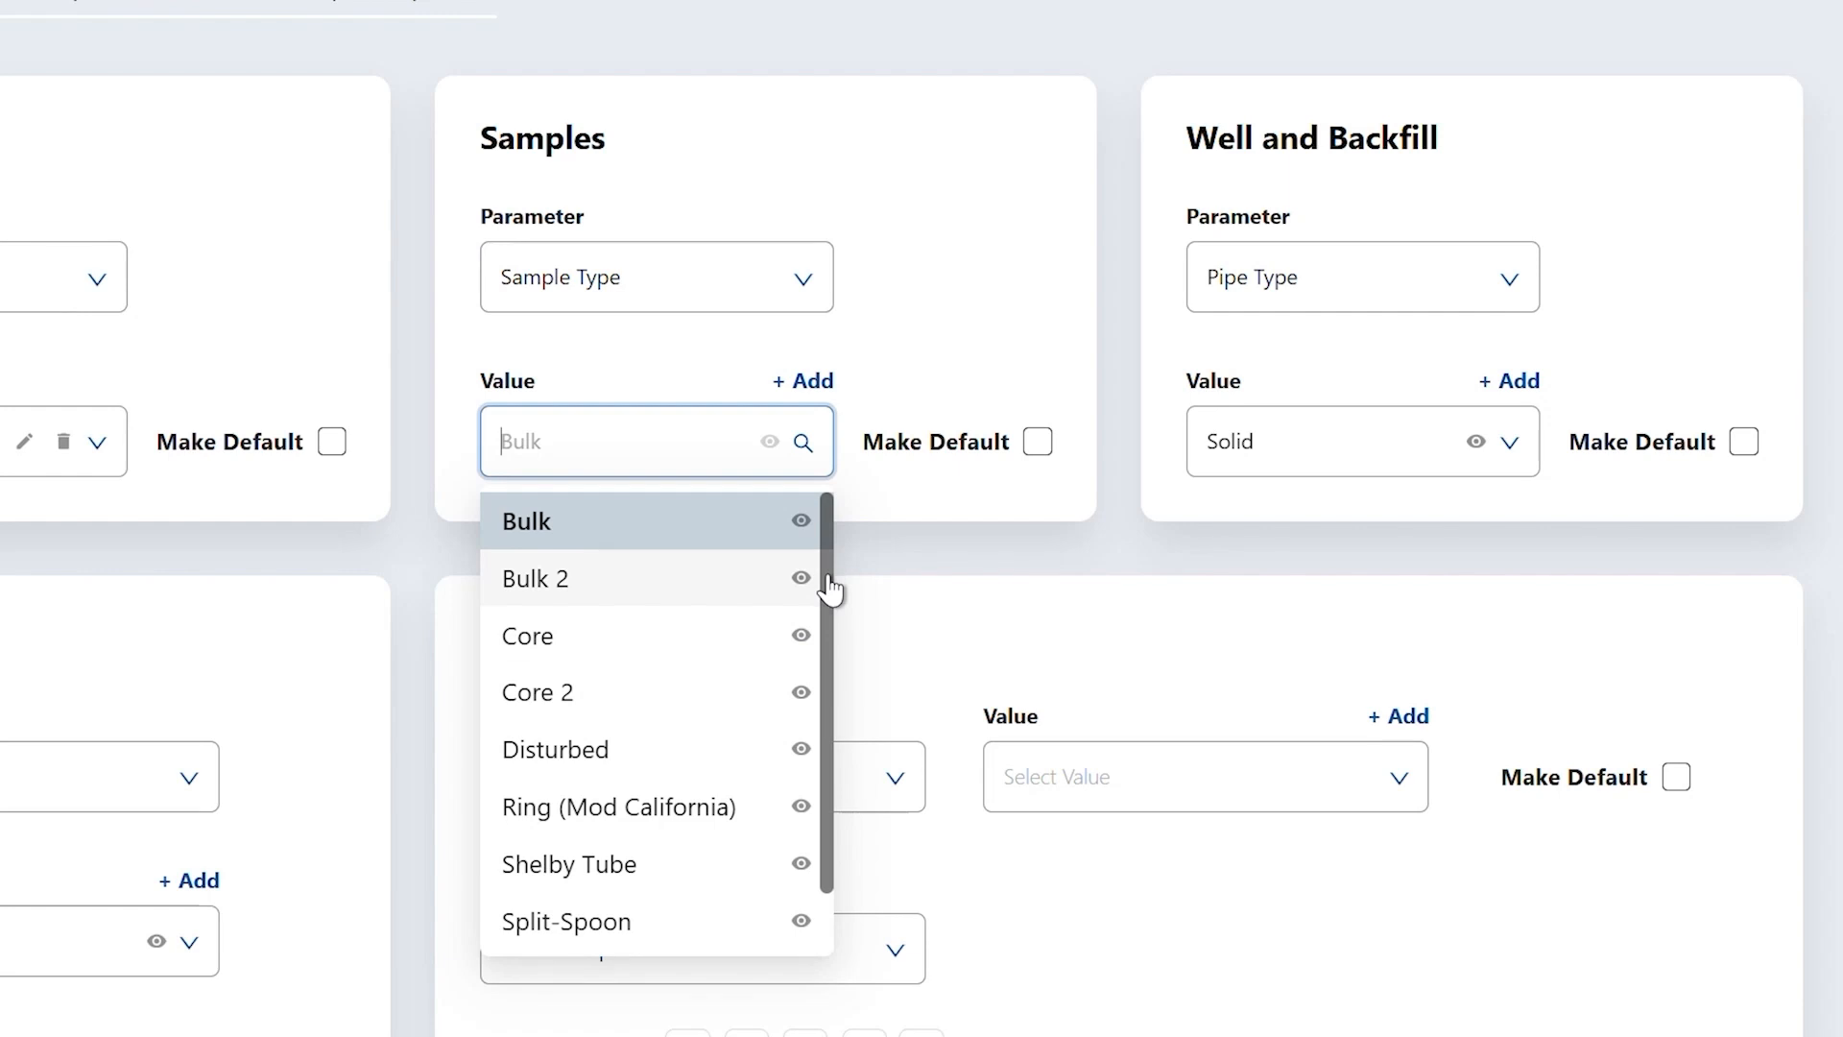
{"action": "left_click_drag", "start_coordinate": [829, 587], "coordinate": [843, 799]}
{"action": "left_click", "coordinate": [809, 306]}
{"action": "left_click", "coordinate": [715, 411]}
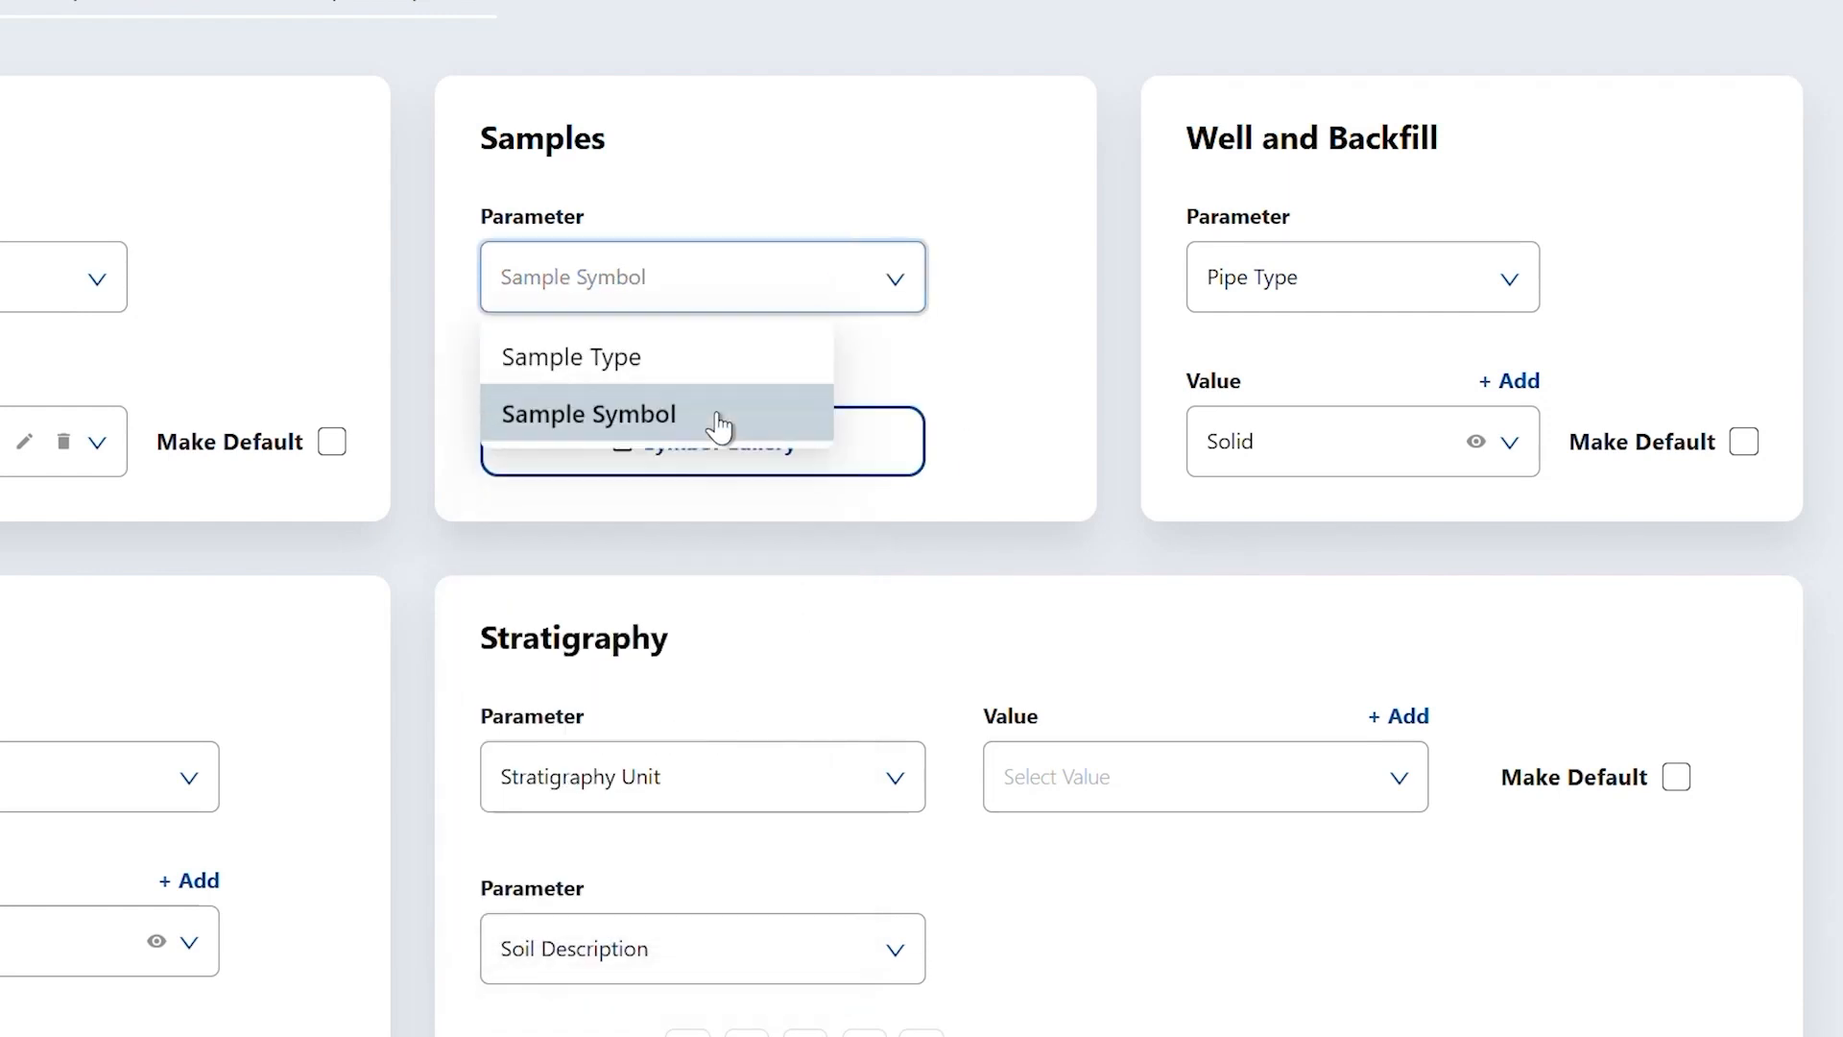
{"action": "left_click", "coordinate": [823, 466]}
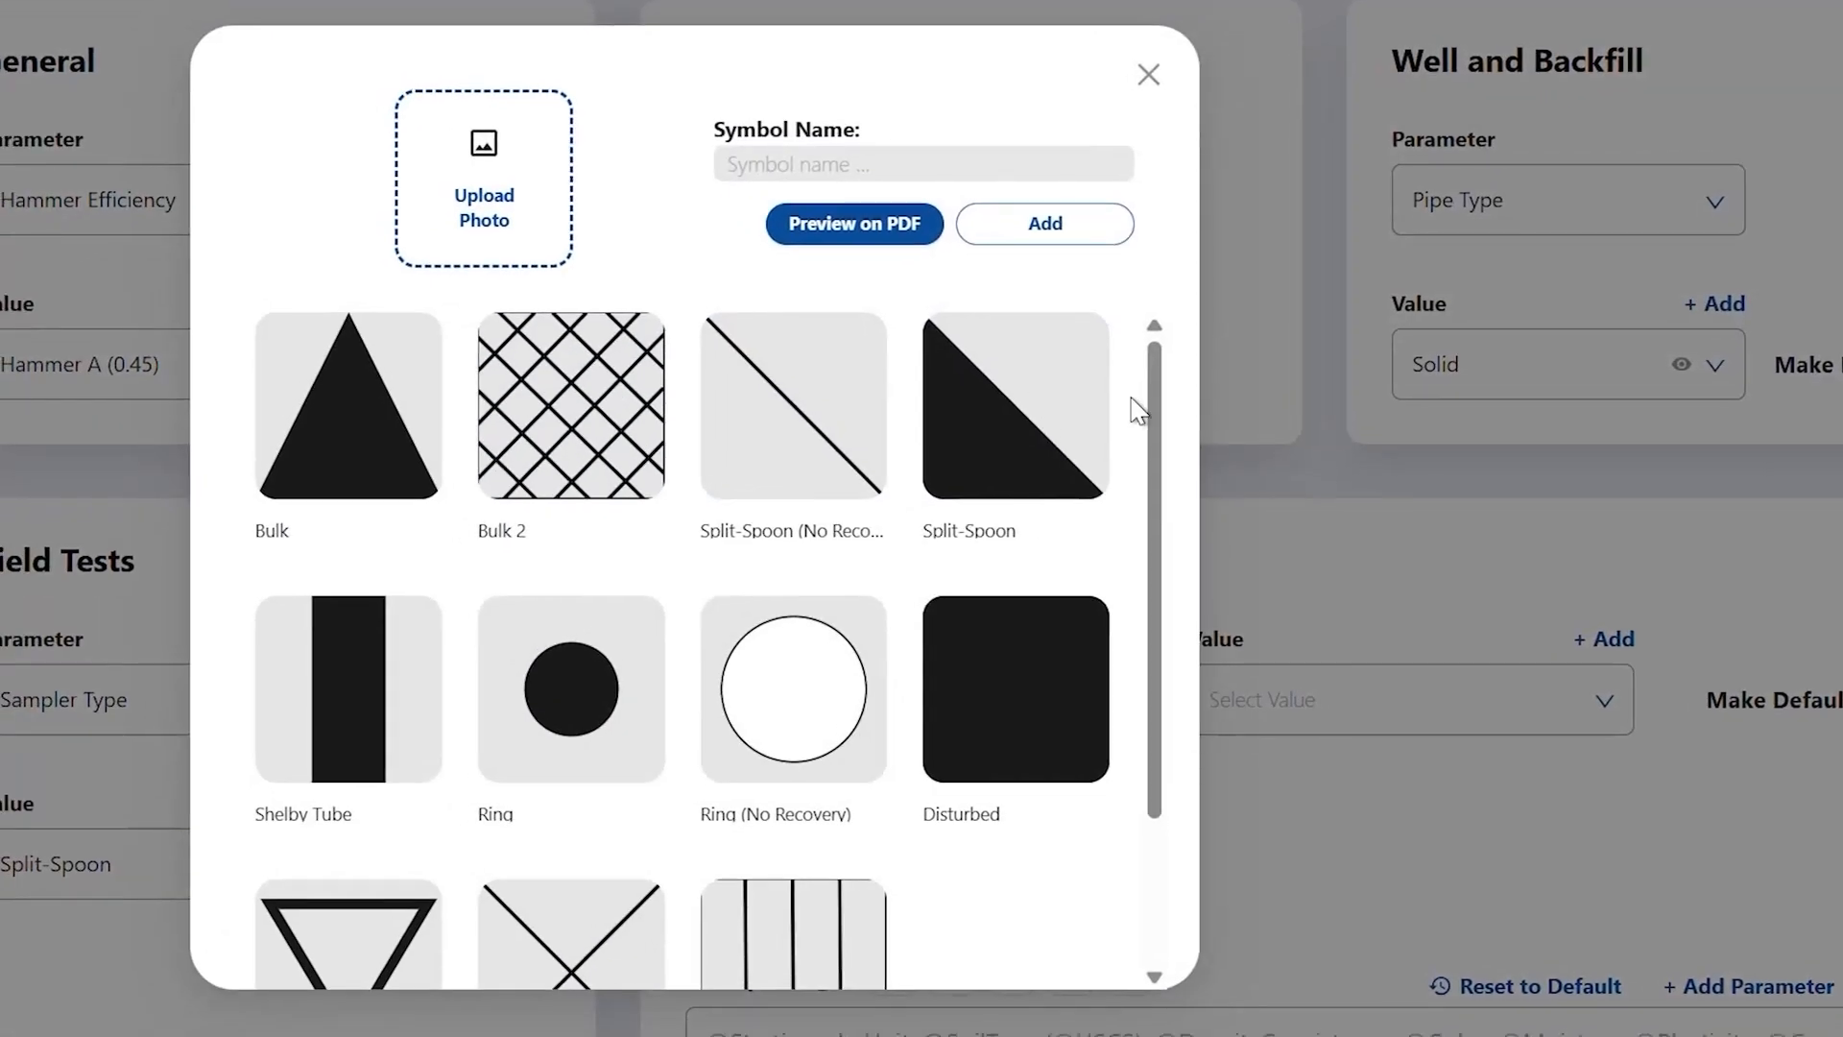
- Upload the Example 1 - SVG file and add it as a new sample symbol
{"action": "left_click_drag", "start_coordinate": [1160, 390], "coordinate": [1166, 336]}
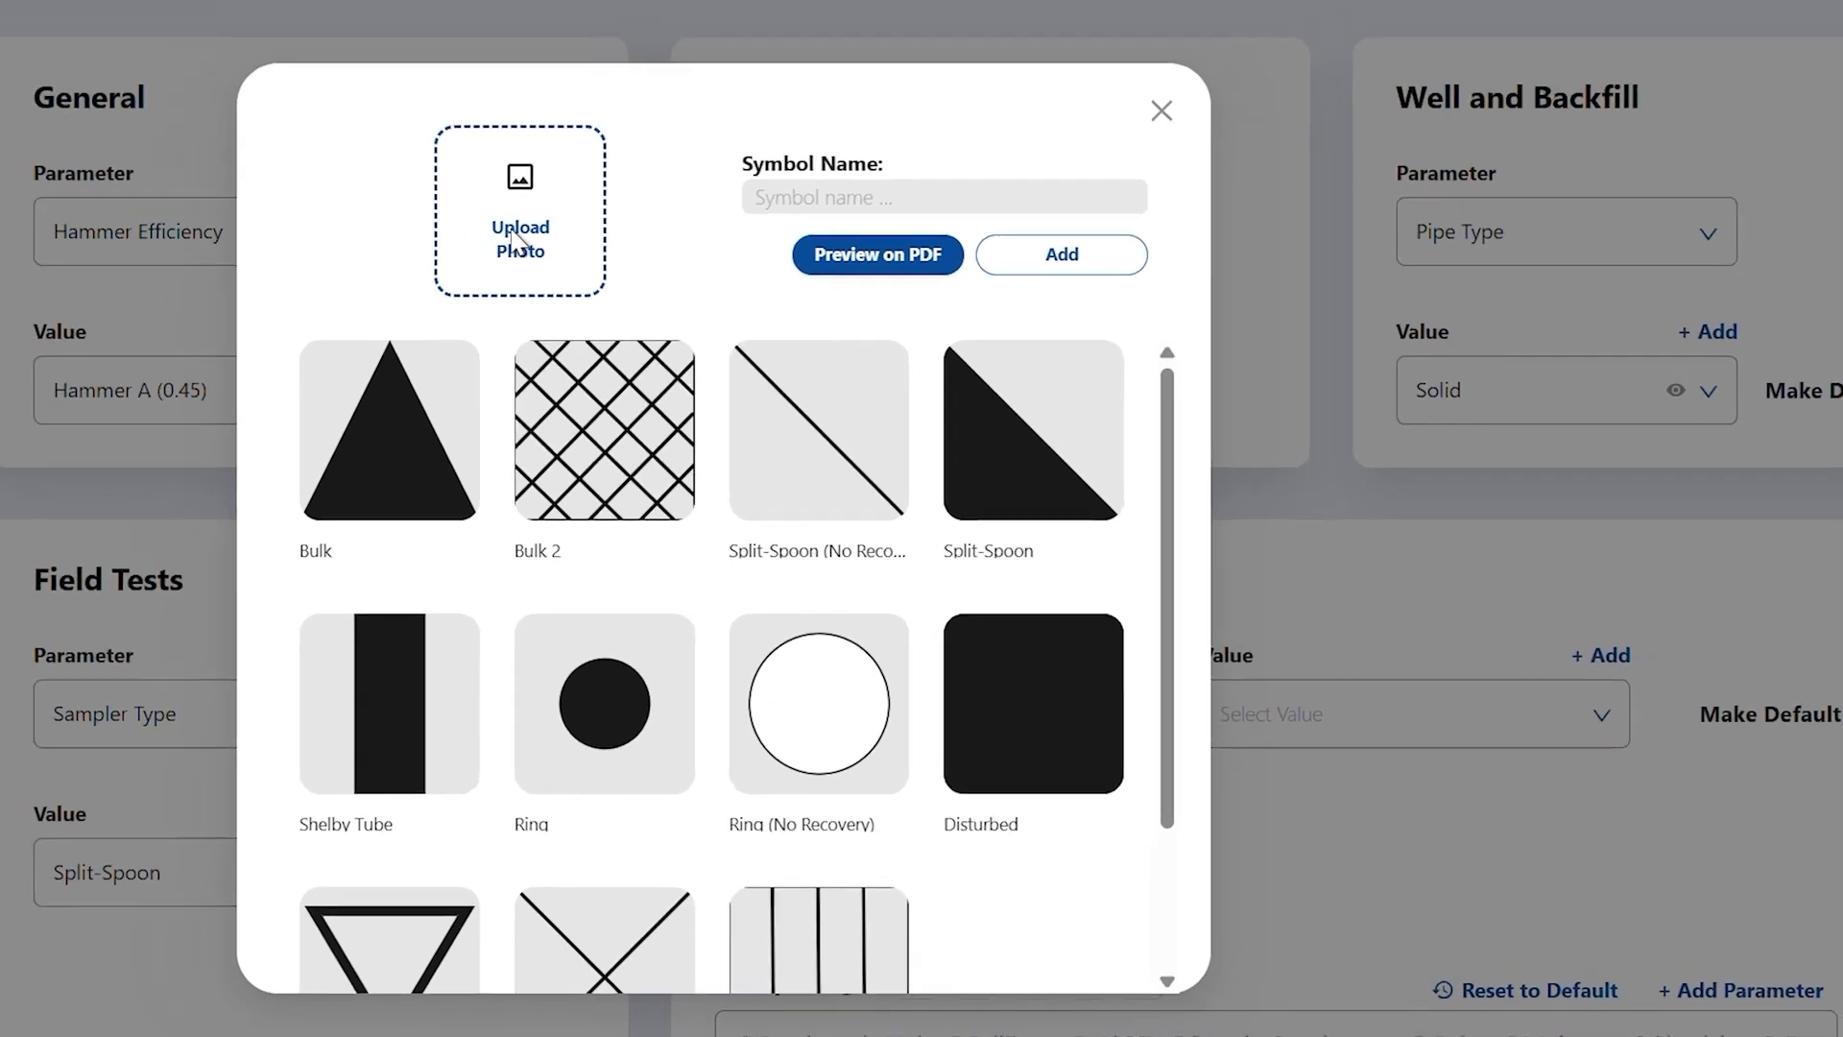
{"action": "left_click", "coordinate": [480, 201]}
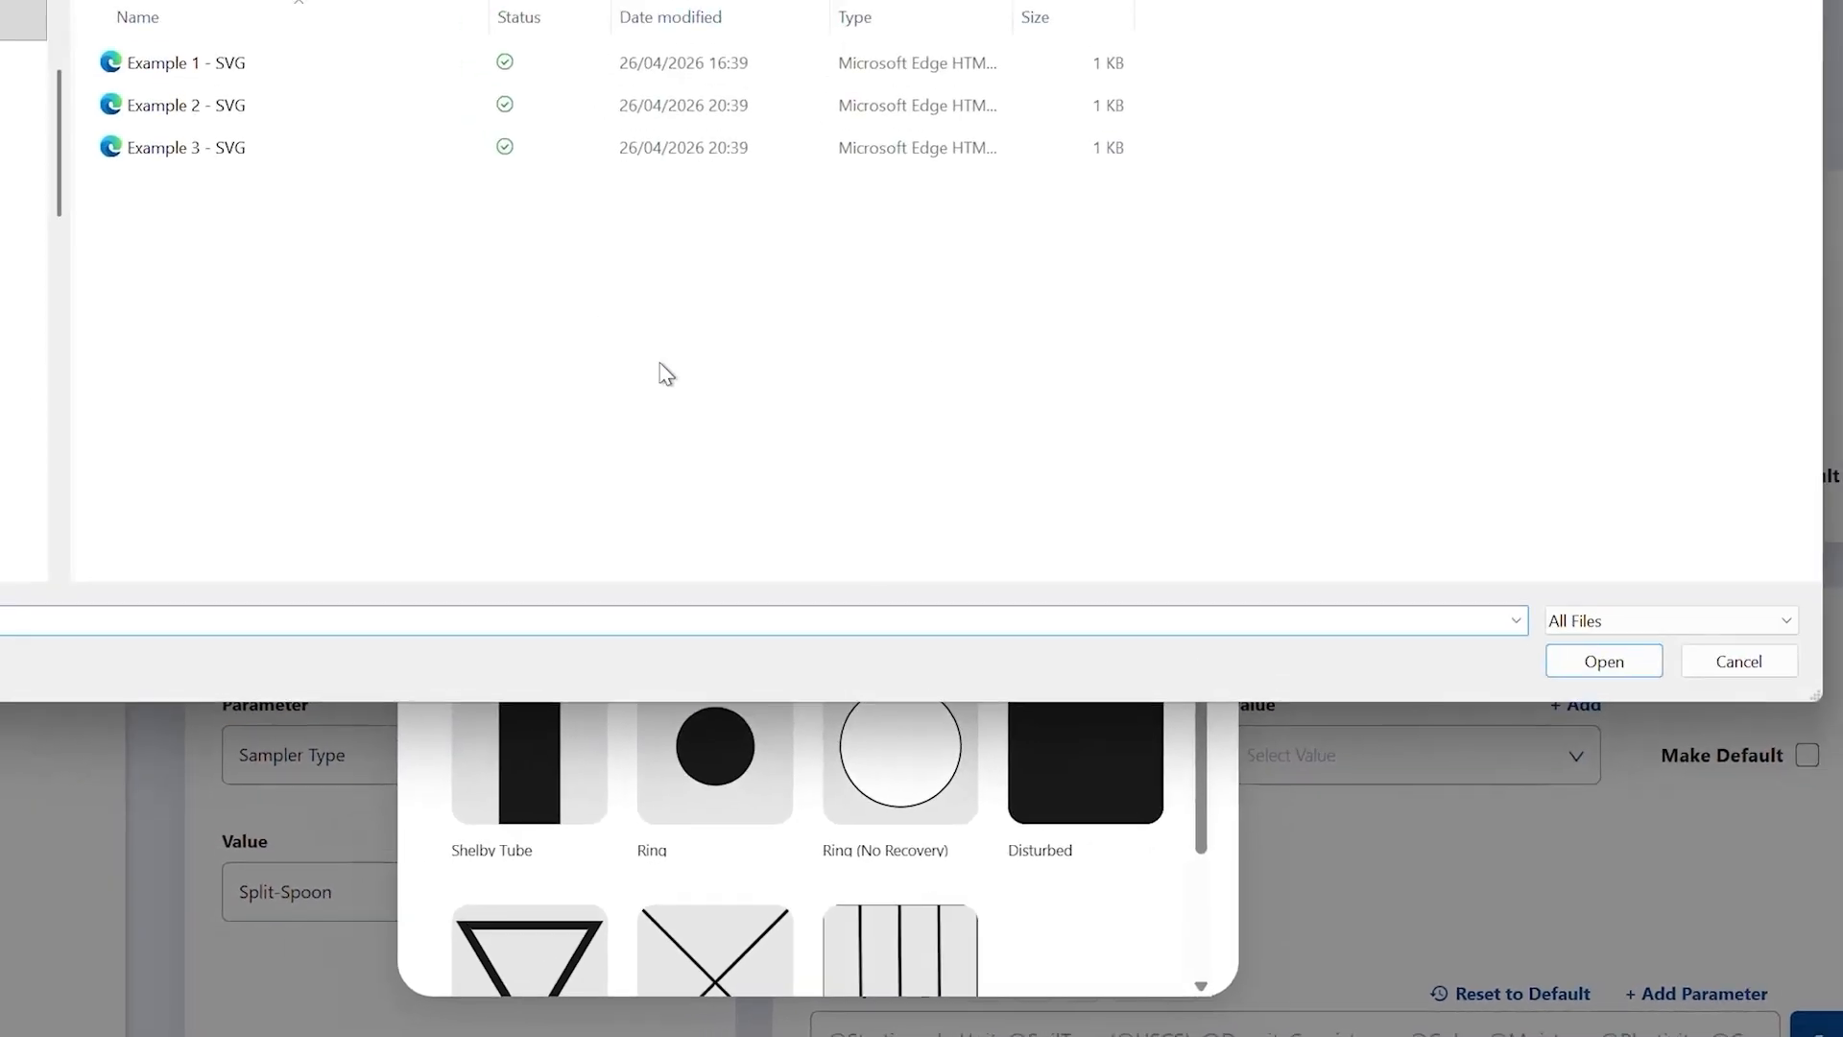
{"action": "left_click", "coordinate": [227, 69]}
{"action": "left_click", "coordinate": [1598, 660]}
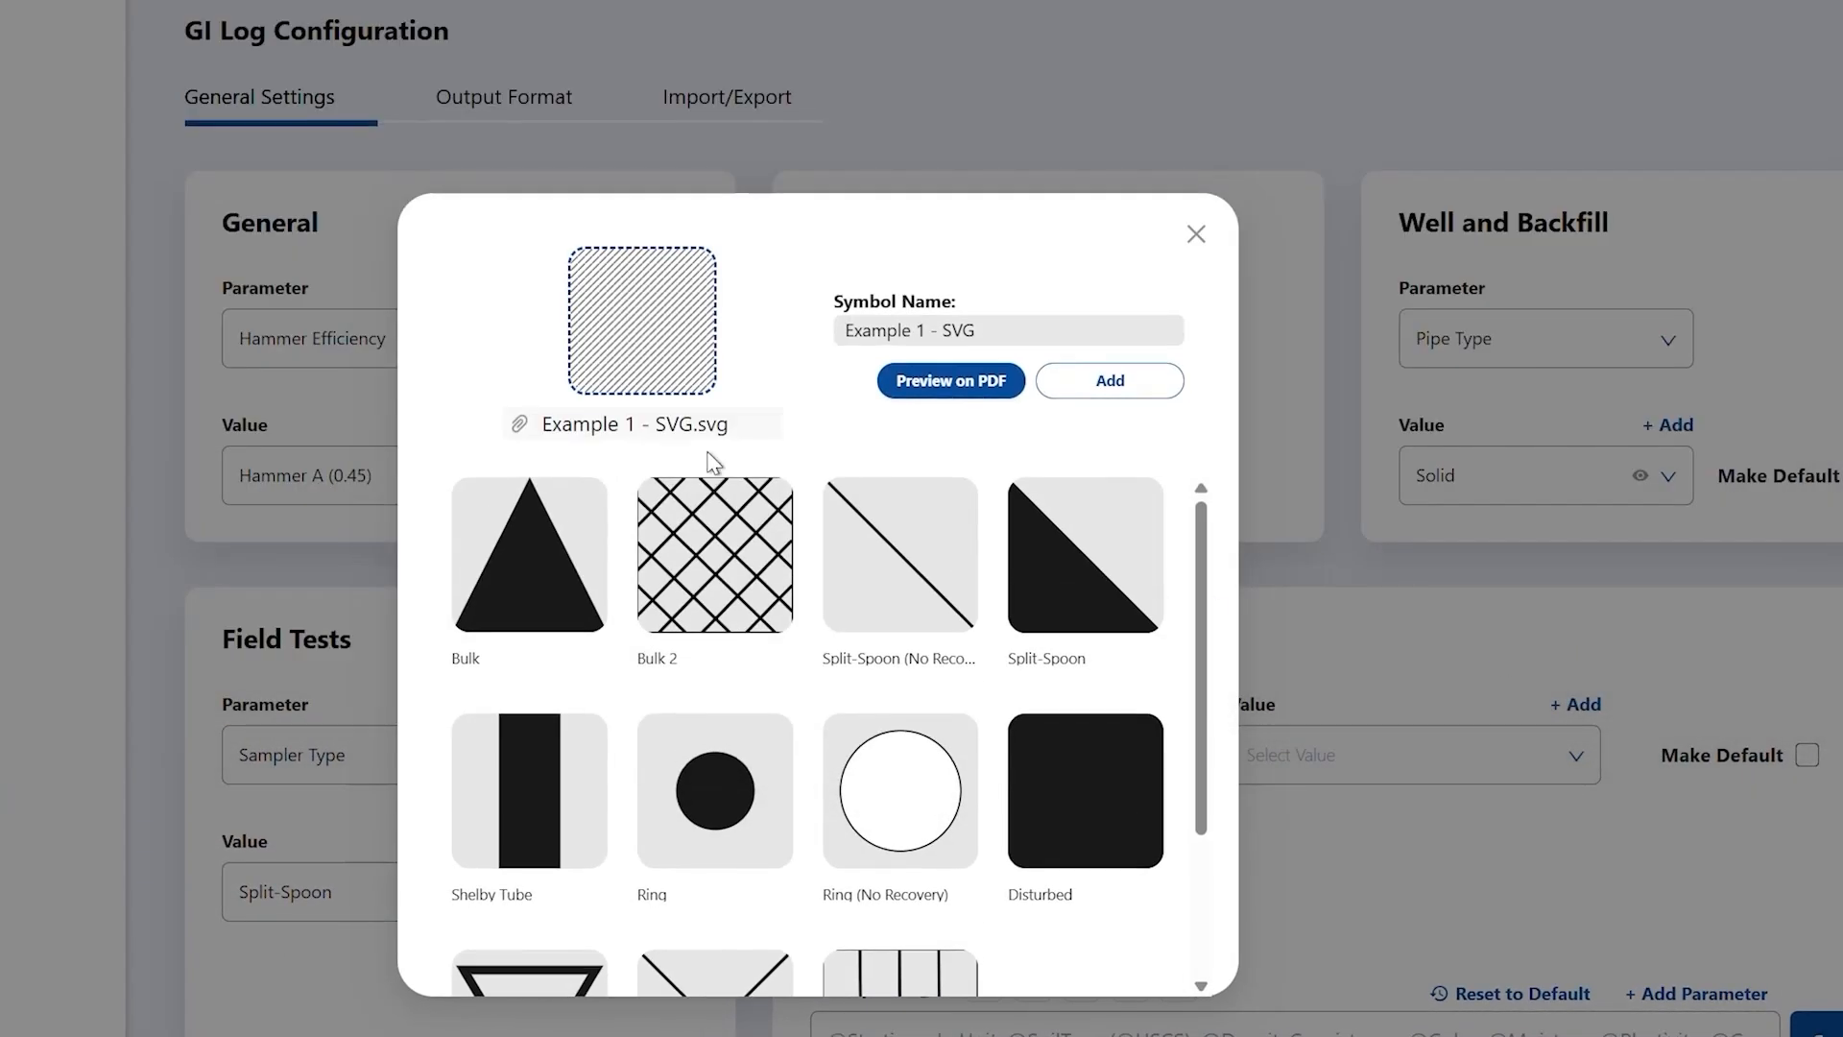
{"action": "left_click", "coordinate": [1110, 381]}
- Cancel the prompt to delete the Example 1 symbol and close the symbol gallery
{"action": "scroll", "coordinate": [1169, 821], "scroll_direction": "down", "scroll_amount": 3}
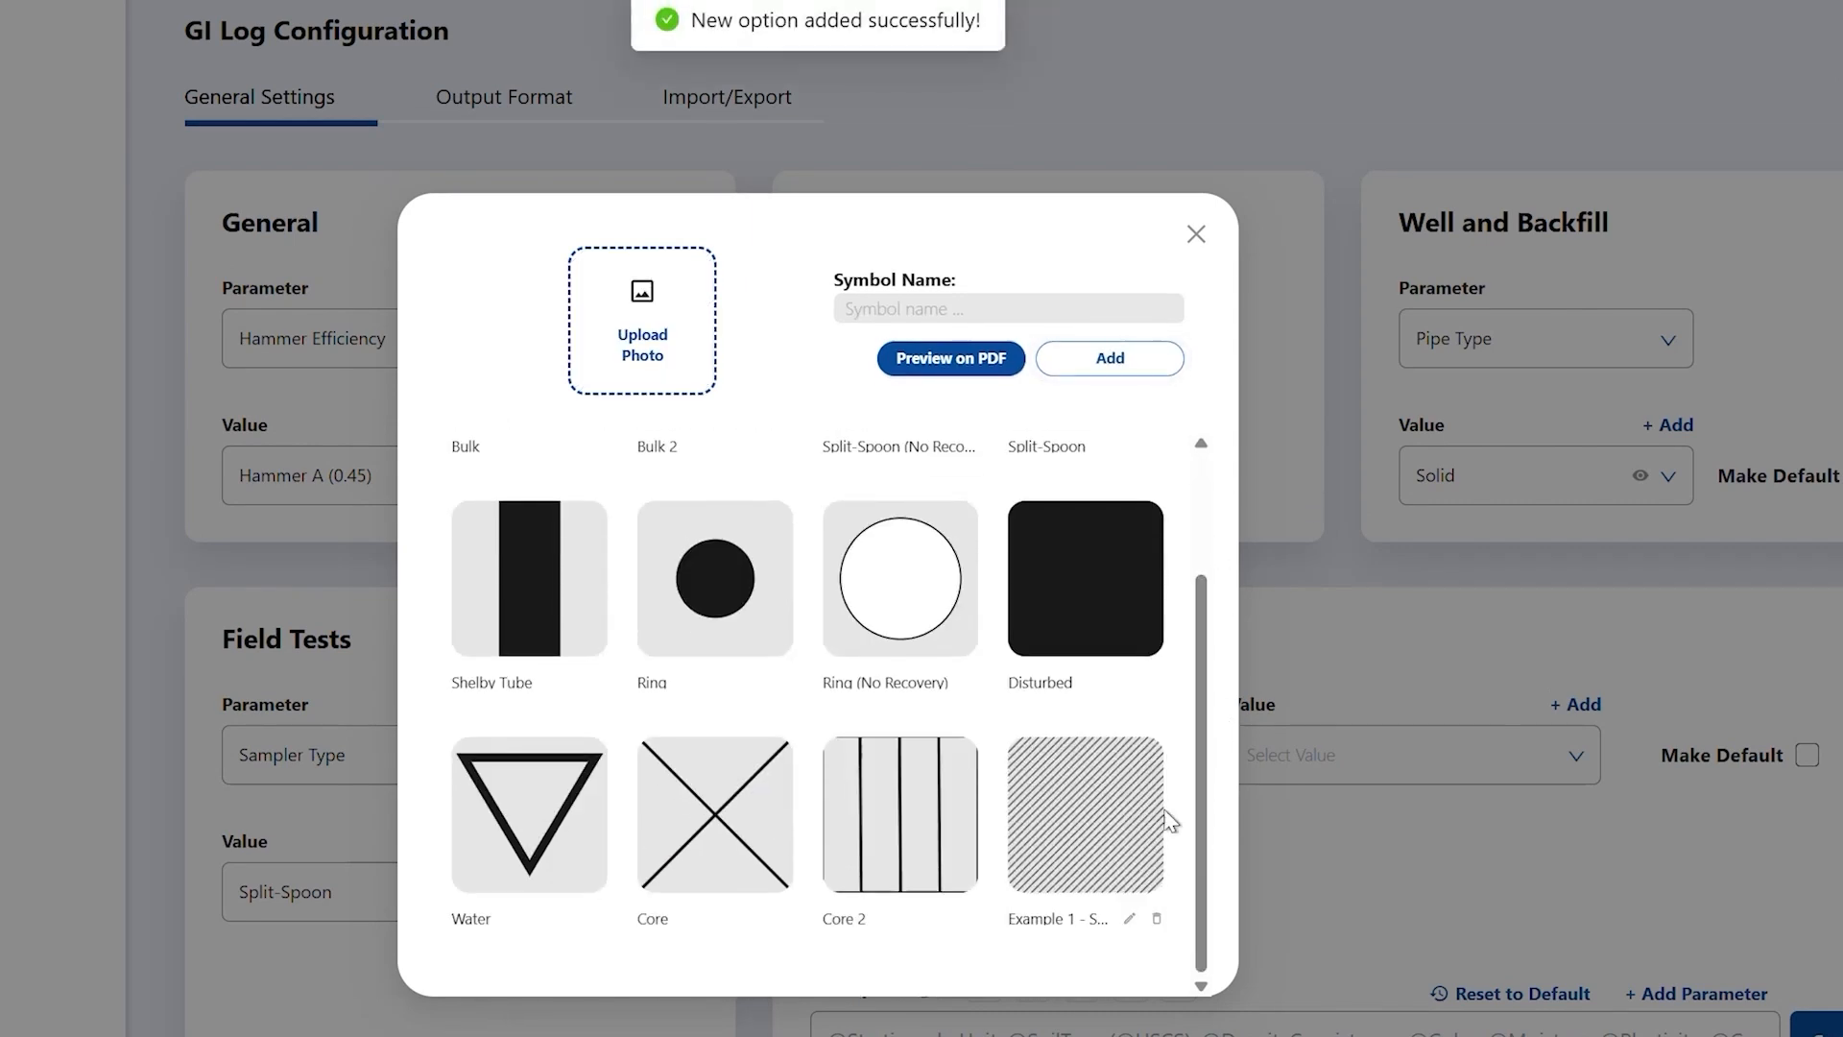
{"action": "left_click", "coordinate": [1156, 918]}
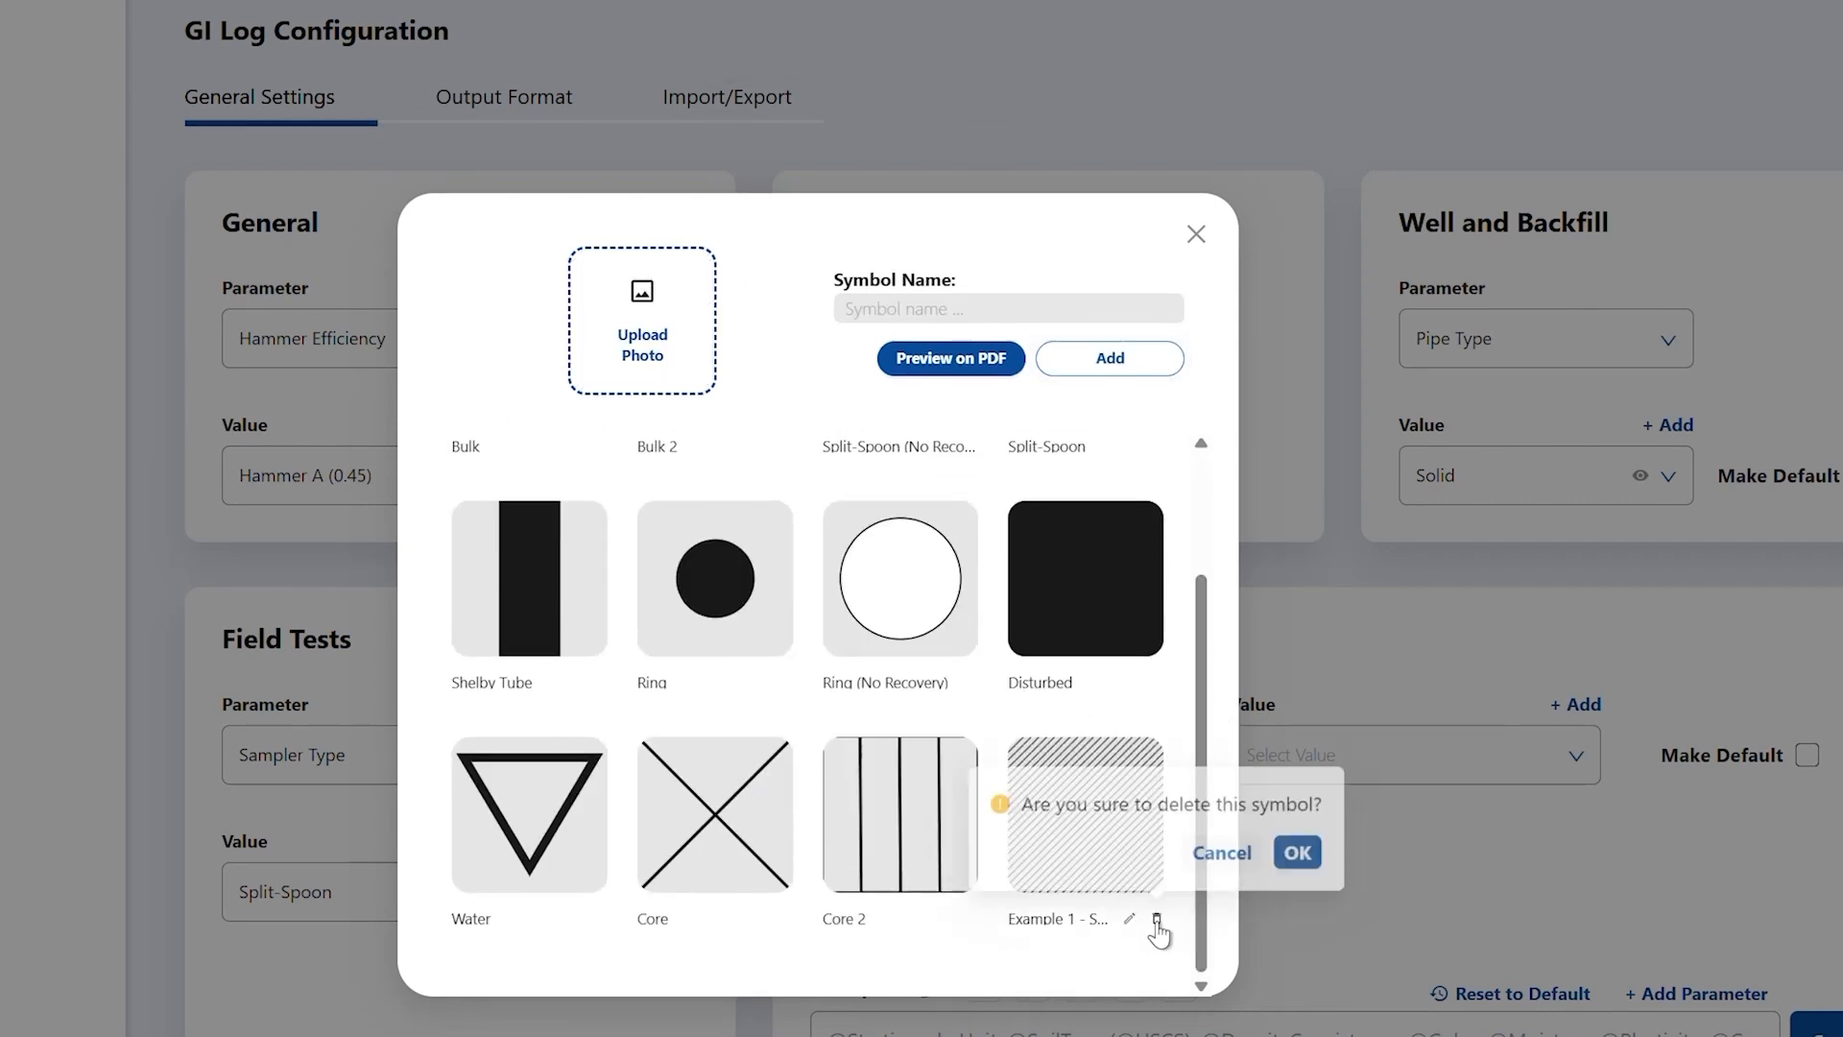
{"action": "left_click", "coordinate": [1216, 255]}
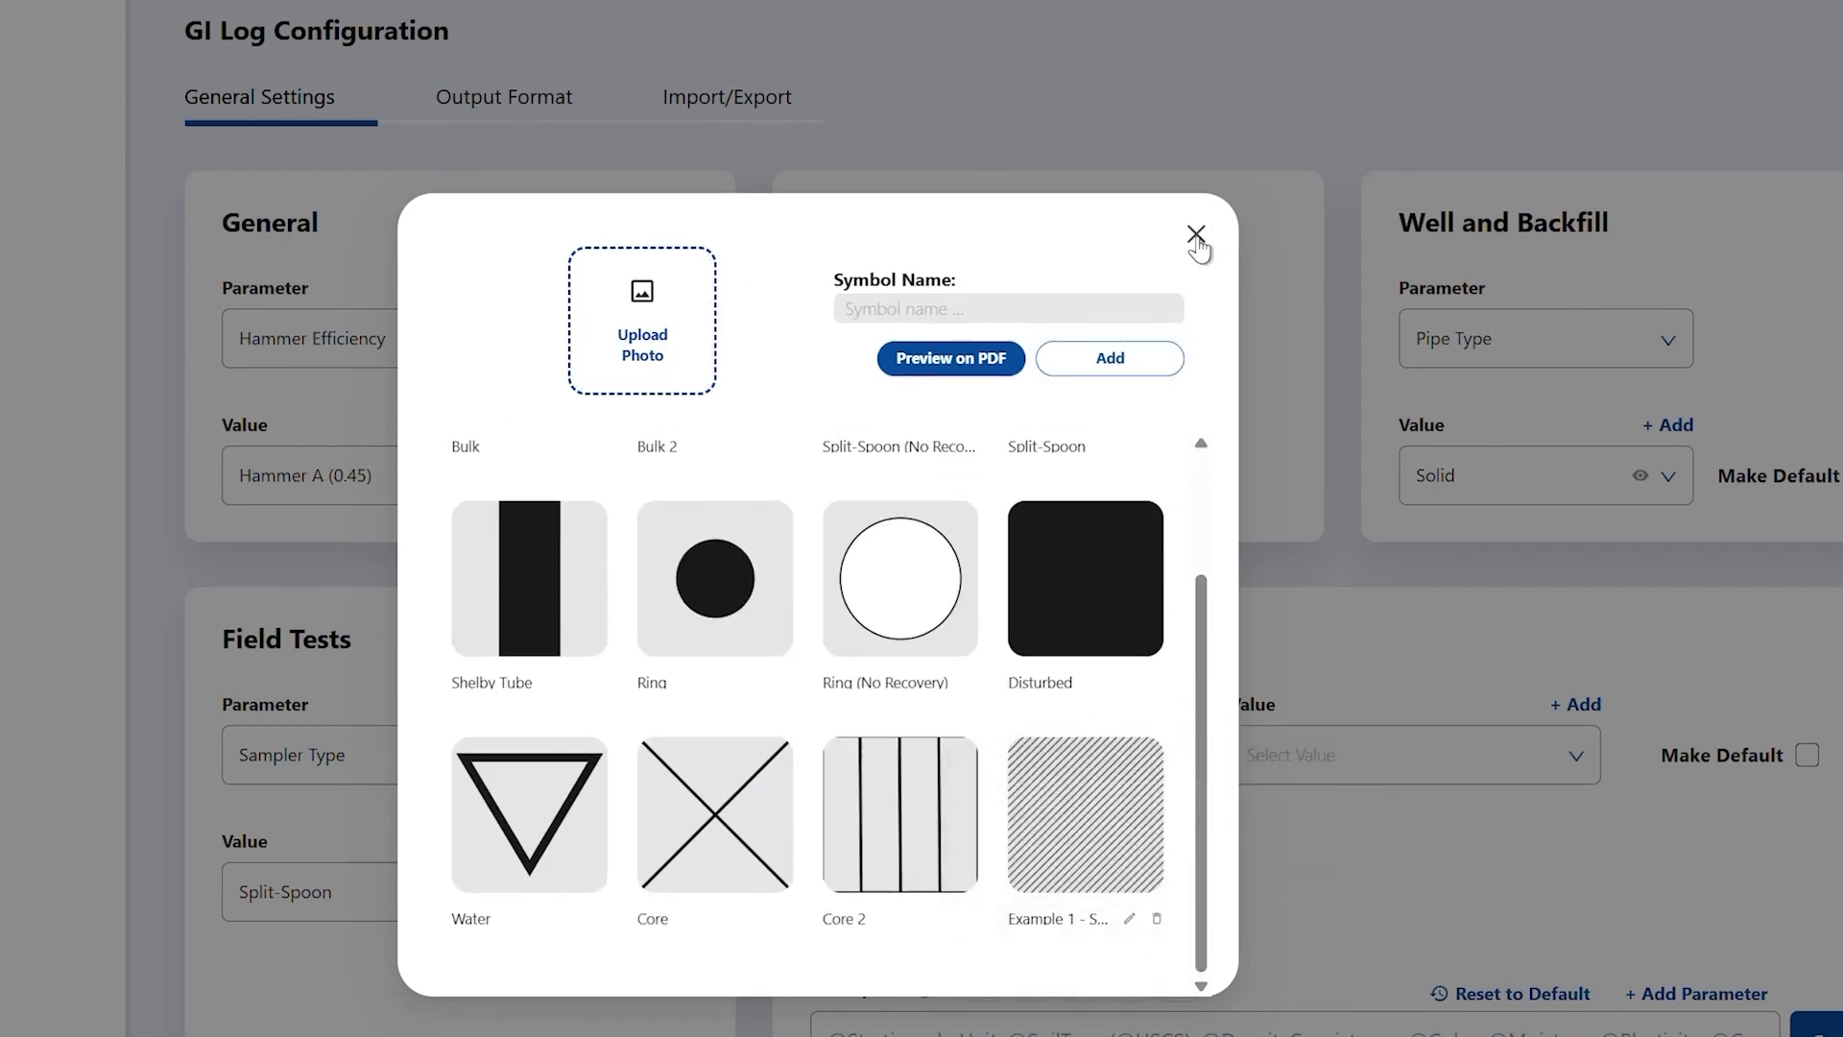
{"action": "left_click", "coordinate": [1196, 236]}
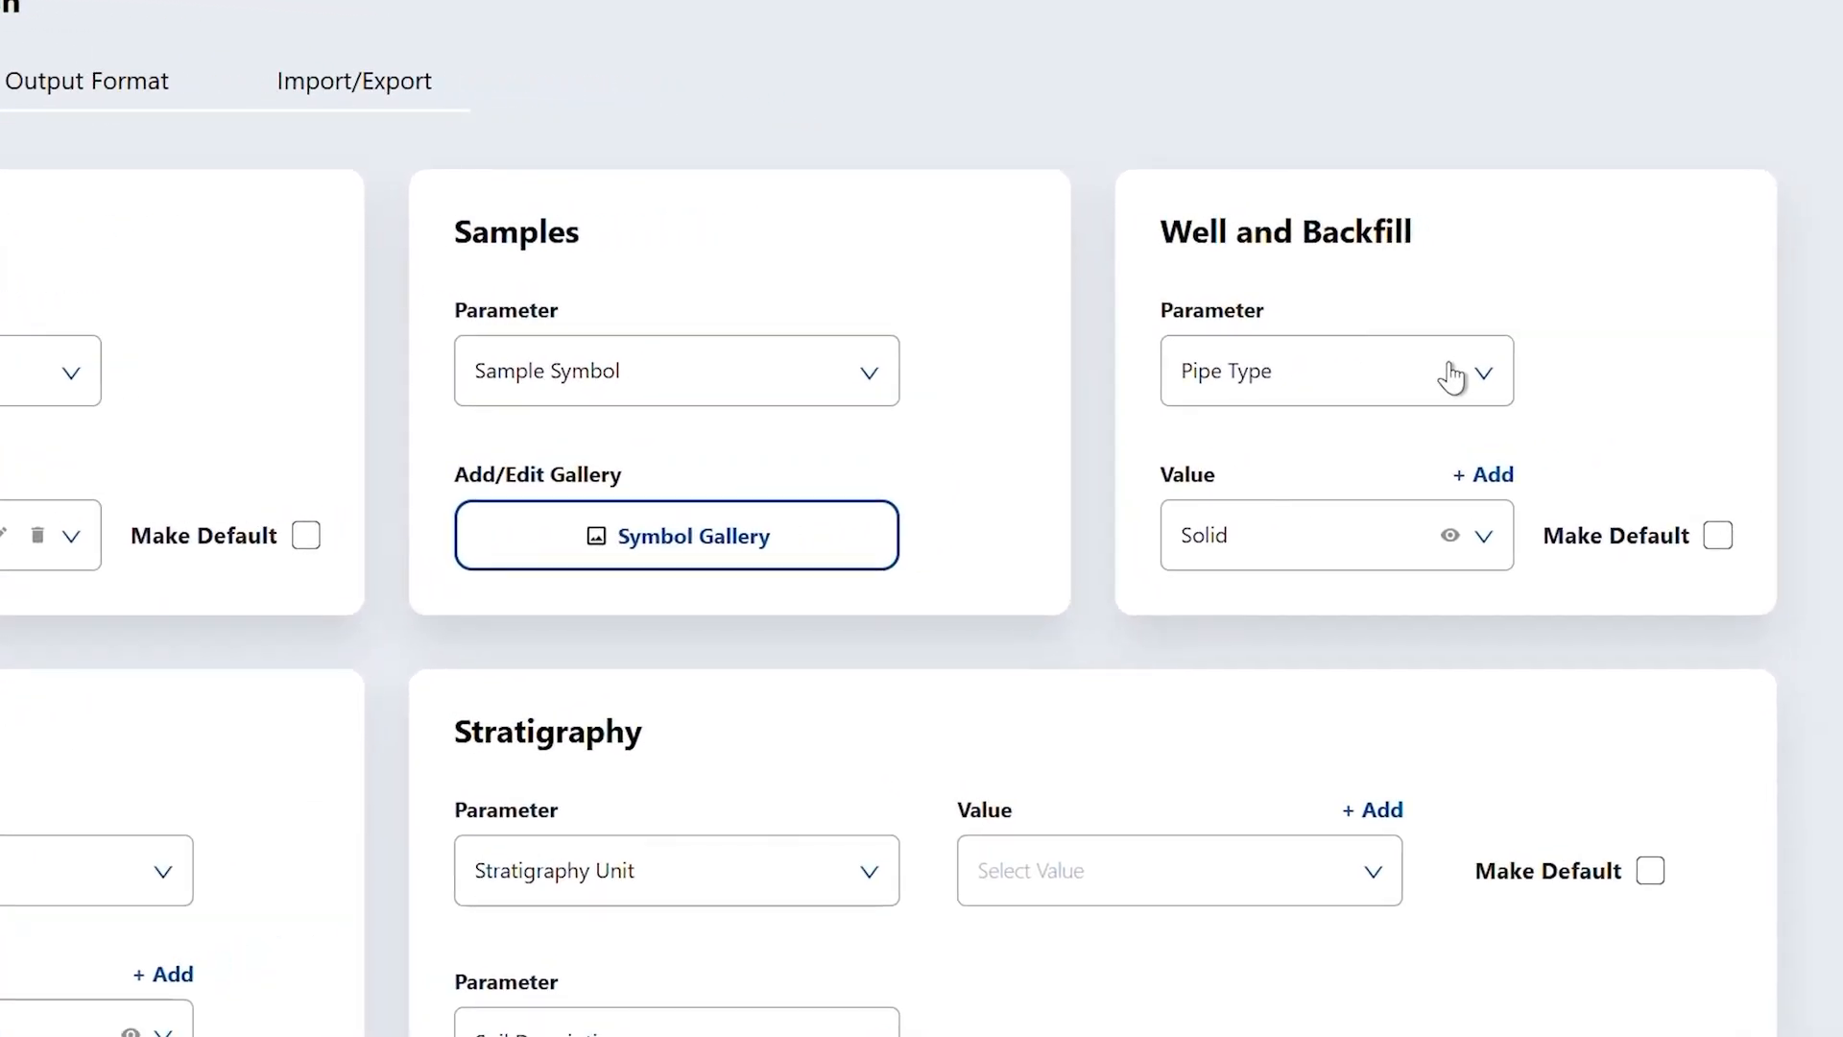
{"action": "left_click", "coordinate": [1451, 376]}
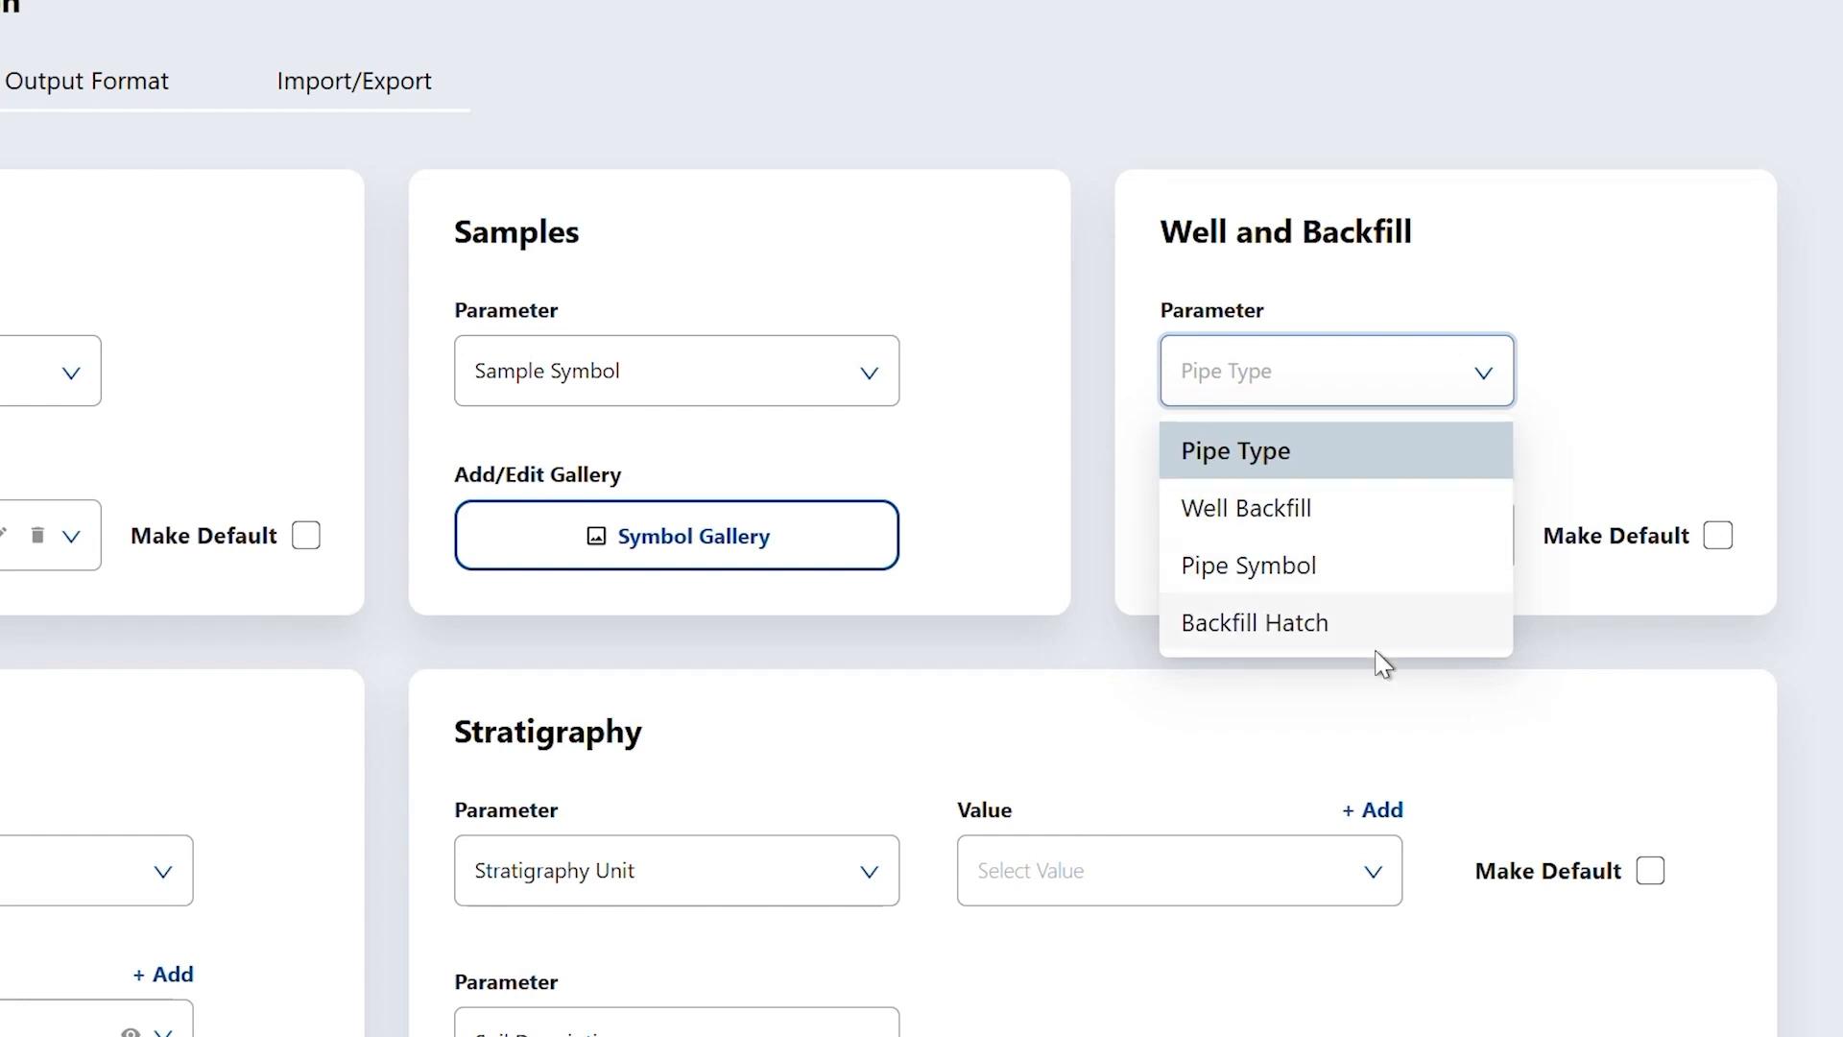
- Set the Well and Backfill parameter to Pipe Symbol and browse its pipe symbol gallery
{"action": "left_click", "coordinate": [1526, 468]}
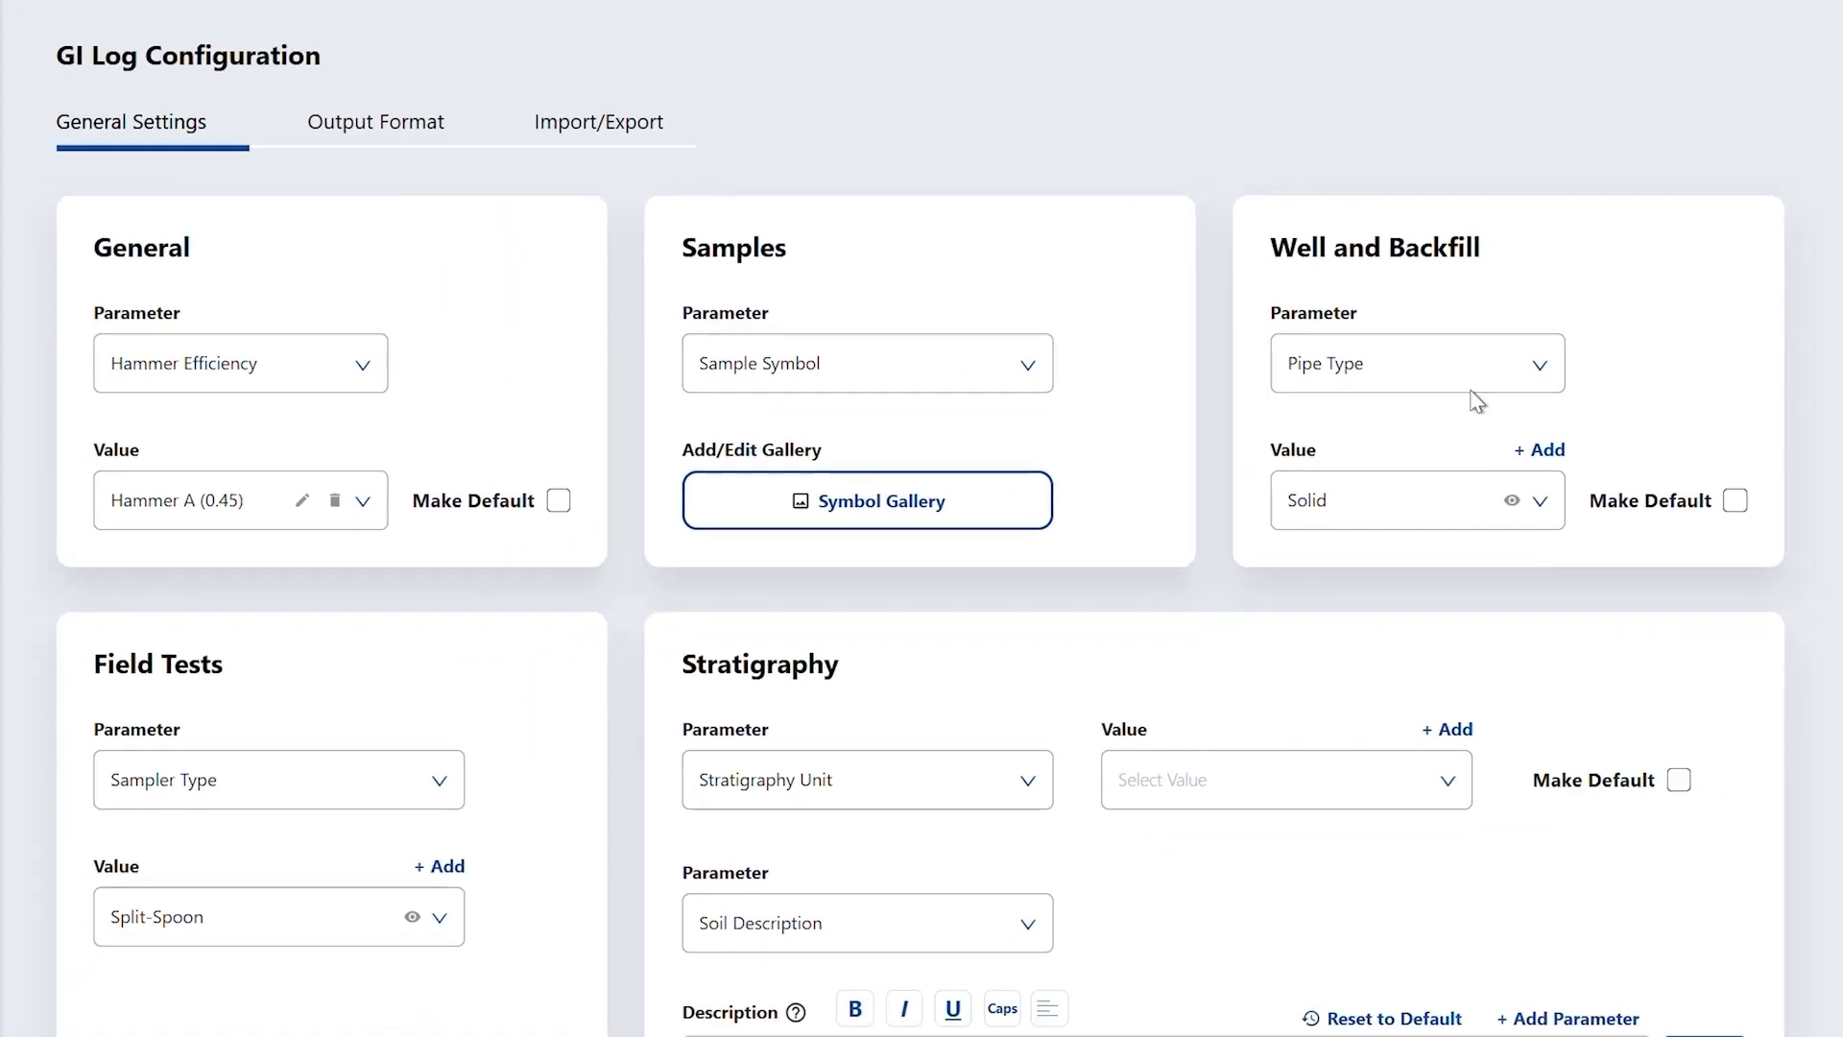
{"action": "left_click", "coordinate": [1481, 375]}
{"action": "left_click", "coordinate": [1443, 525]}
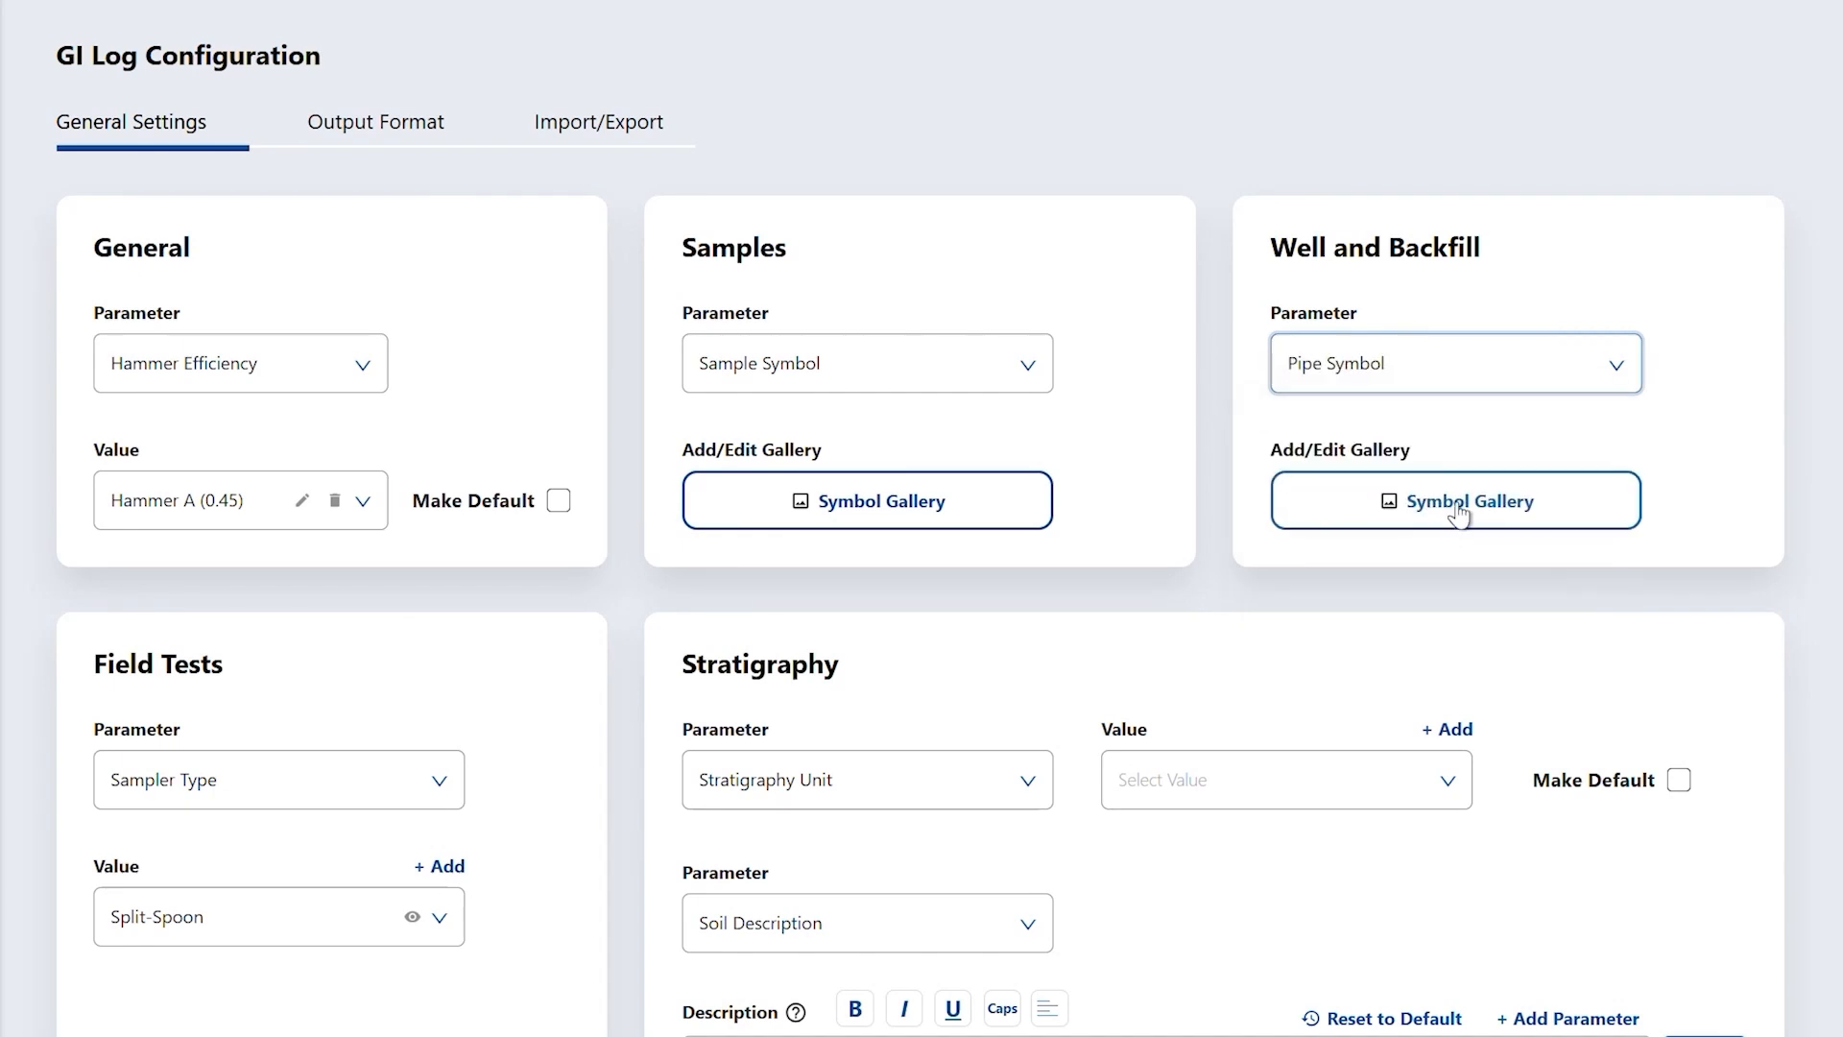
{"action": "left_click", "coordinate": [1469, 502]}
{"action": "left_click", "coordinate": [1070, 261]}
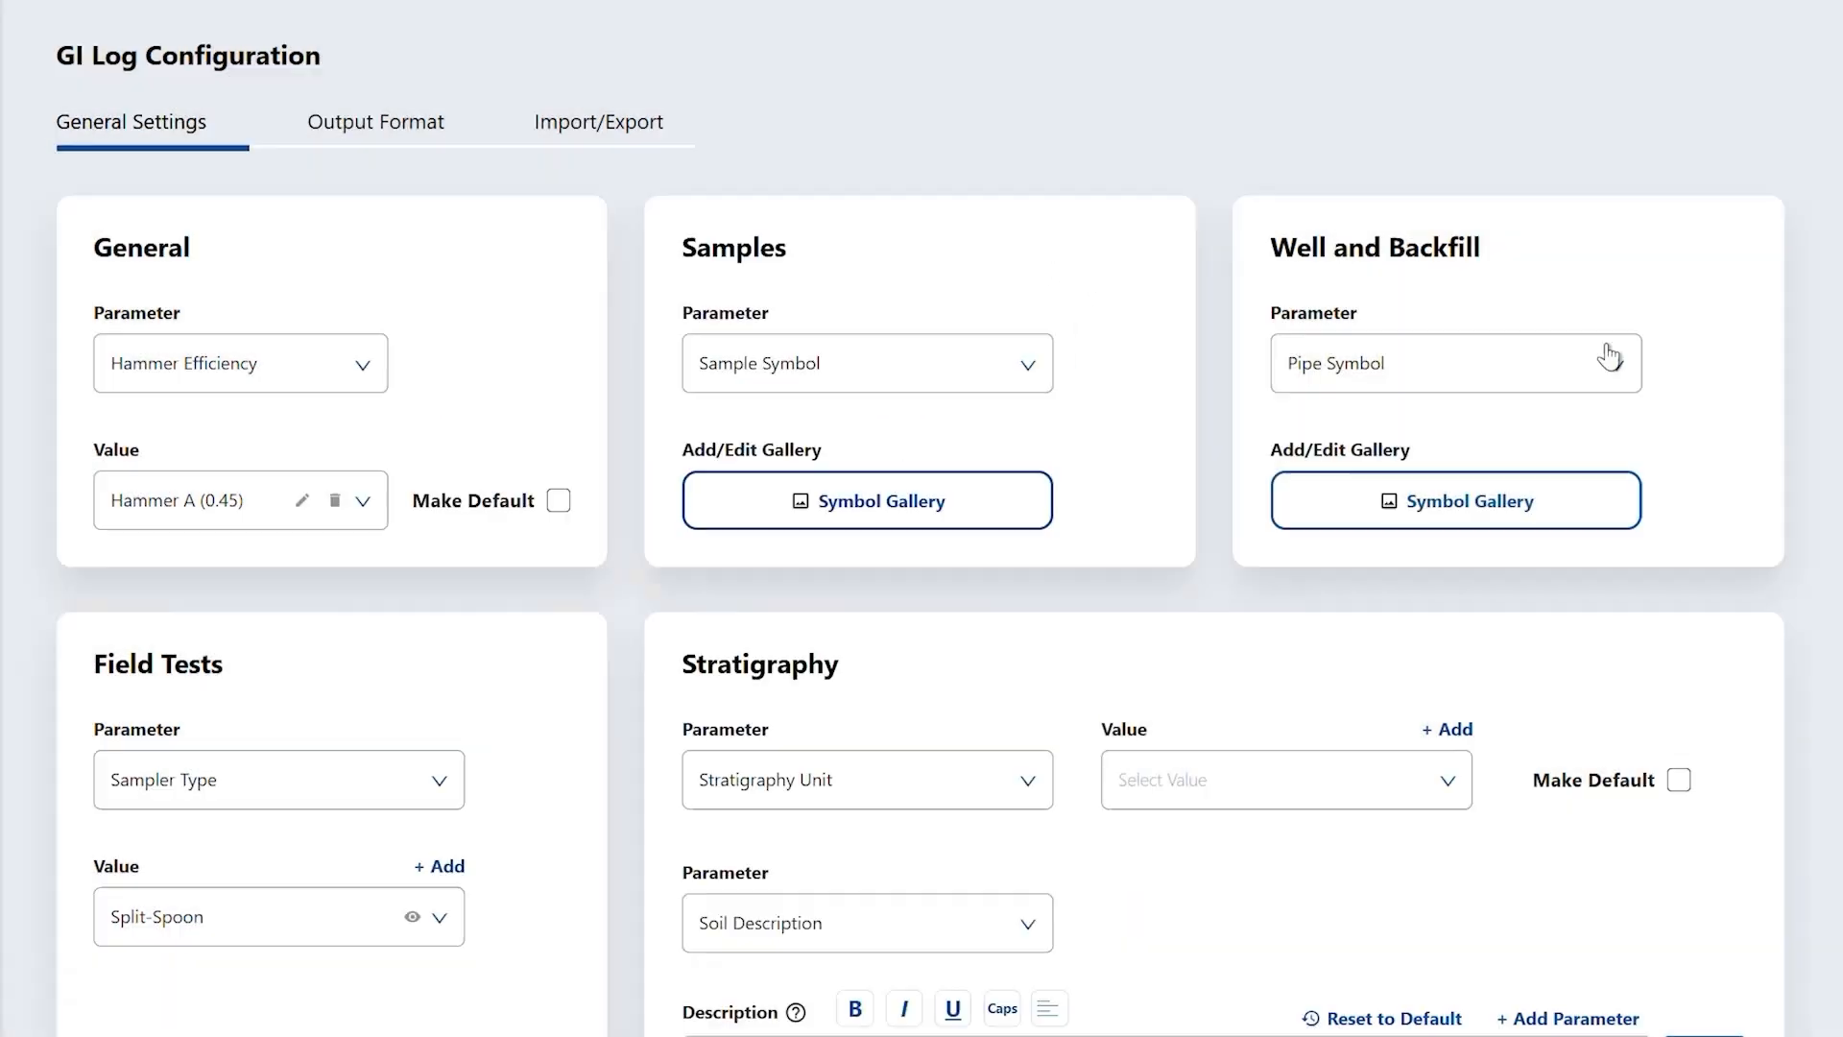
{"action": "left_click", "coordinate": [1564, 378]}
- Switch Well and Backfill to Backfill Hatch and view its symbol gallery
{"action": "left_click", "coordinate": [1535, 572]}
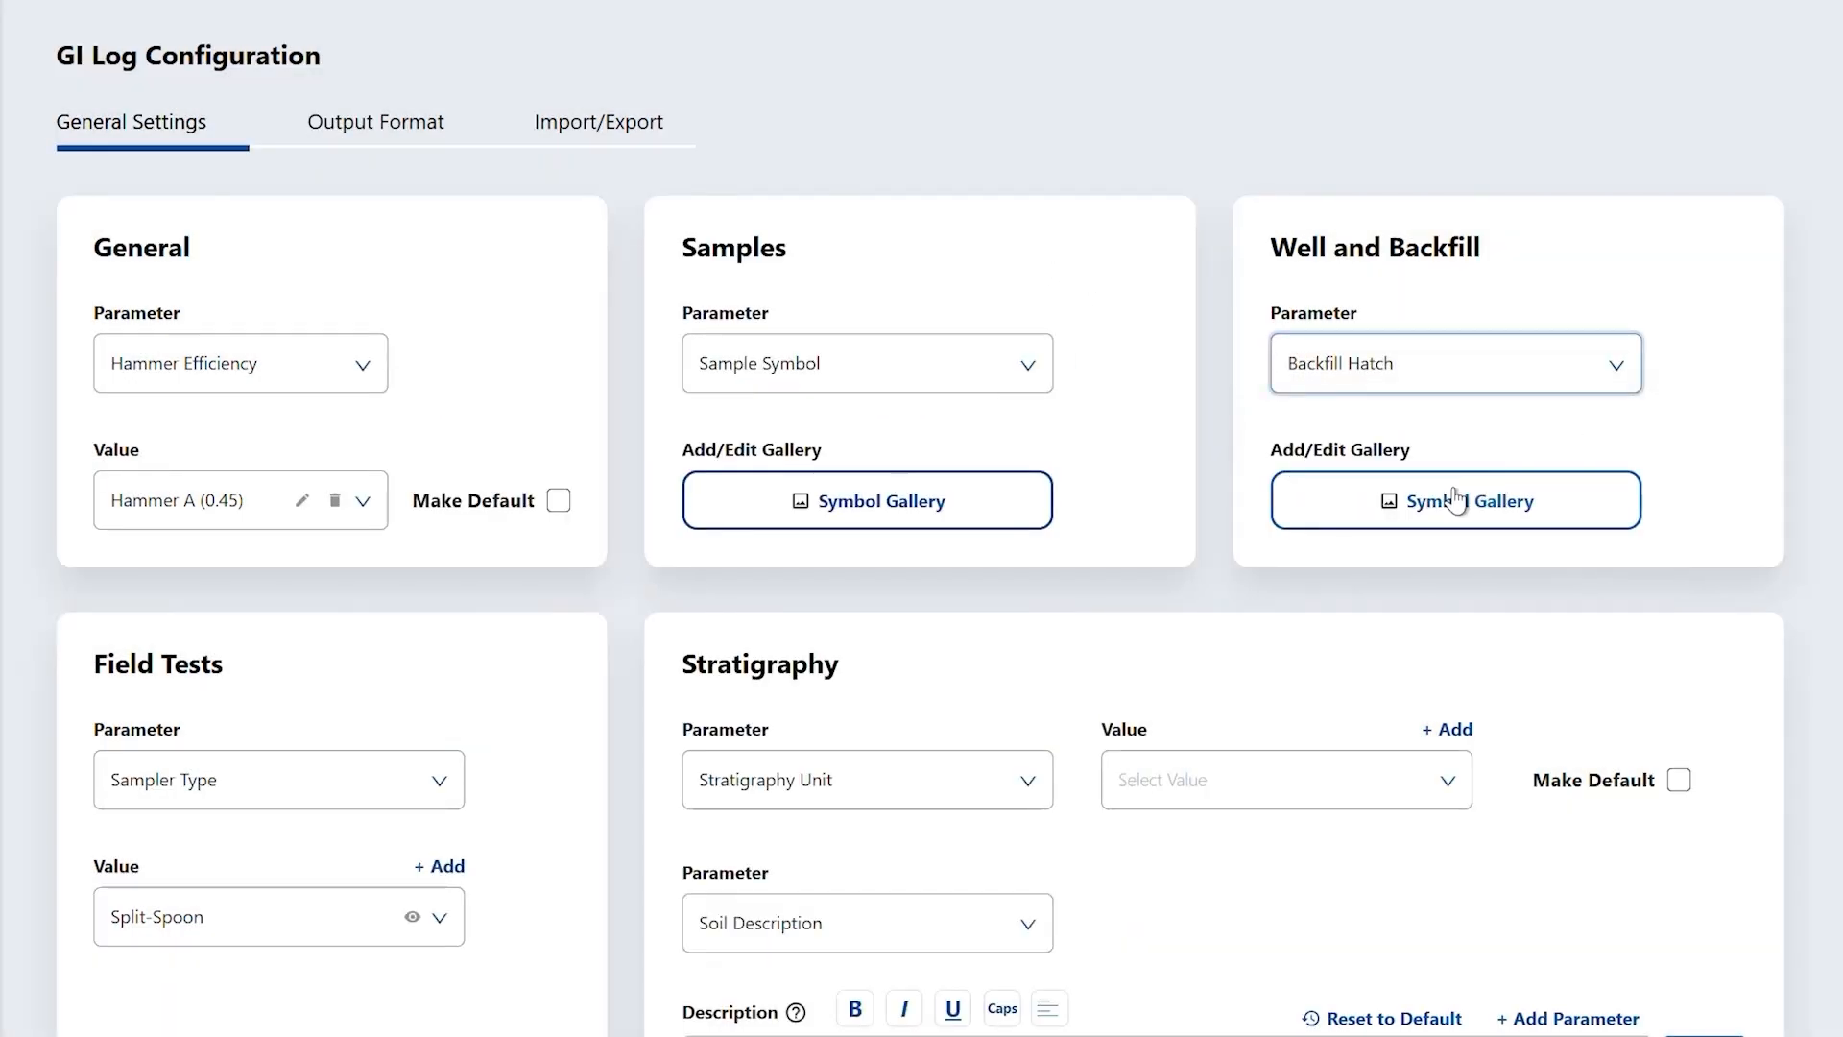
{"action": "left_click", "coordinate": [1473, 486]}
{"action": "left_click", "coordinate": [1067, 259]}
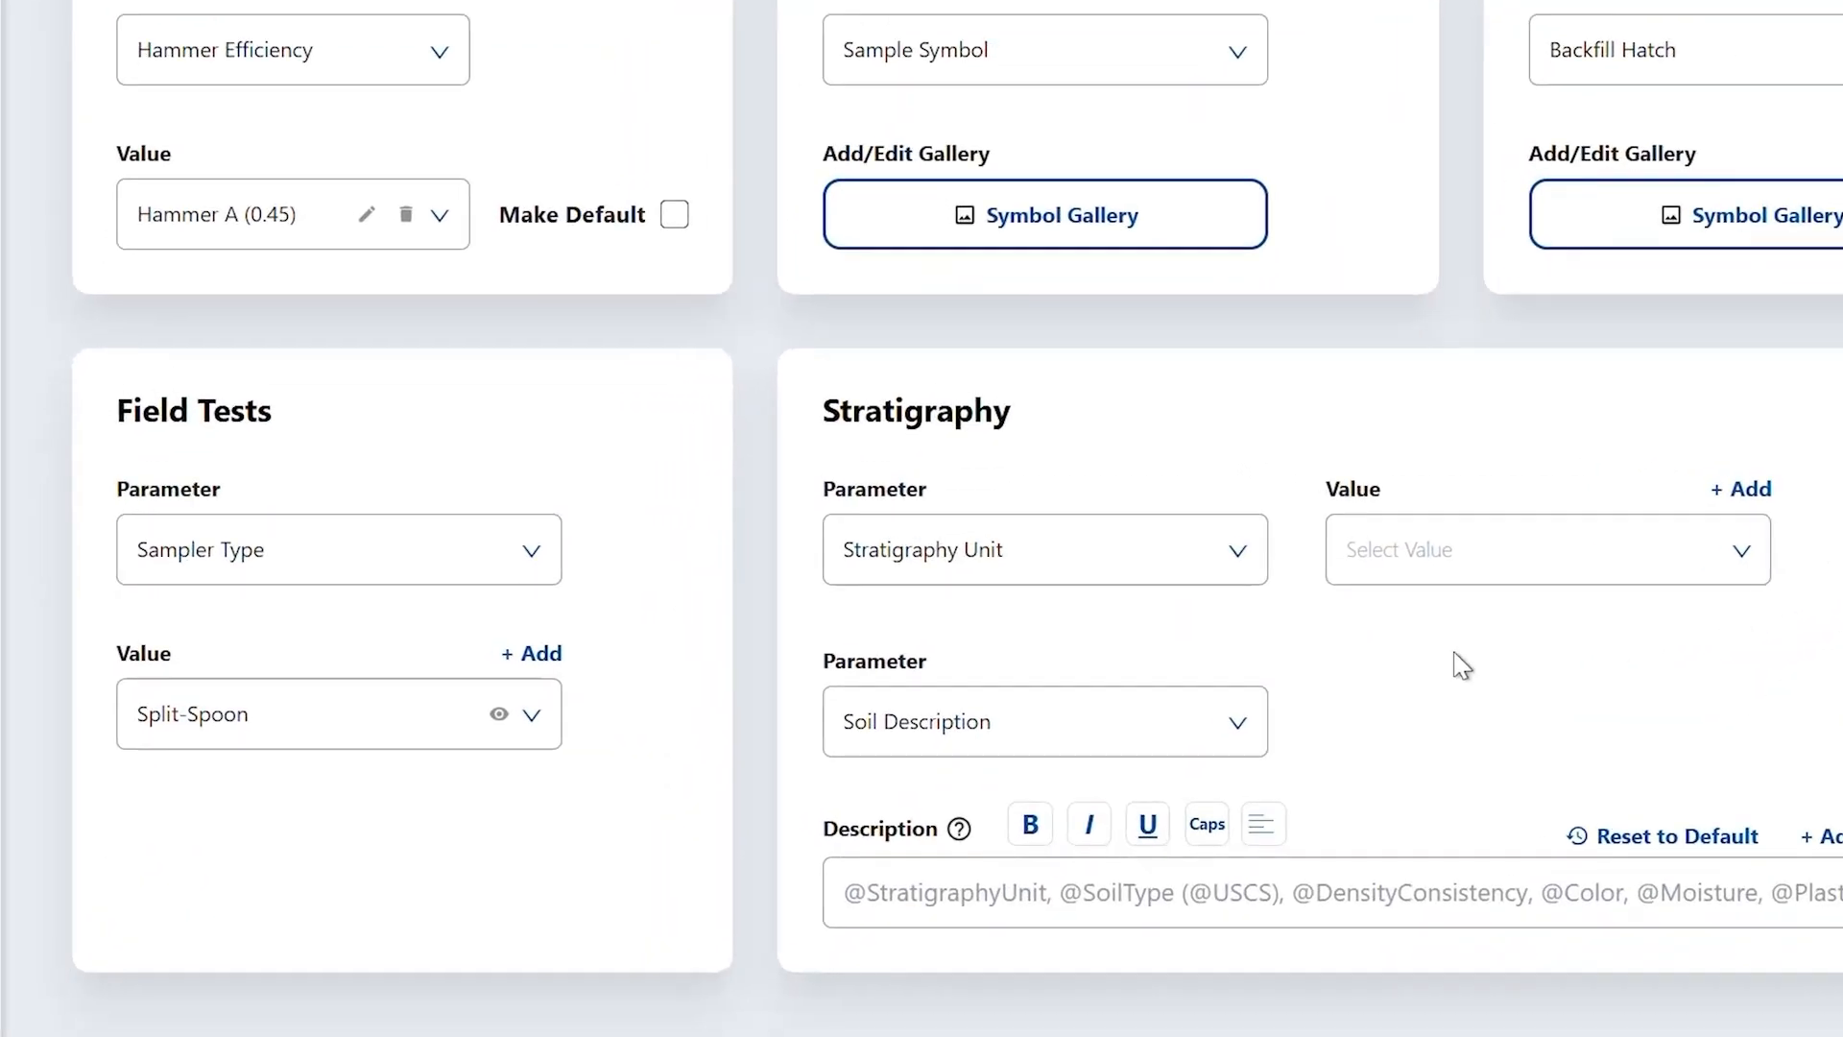
- Add 'Sampler A' as a new Field Tests sampler type and check it is listed
{"action": "left_click", "coordinate": [532, 565]}
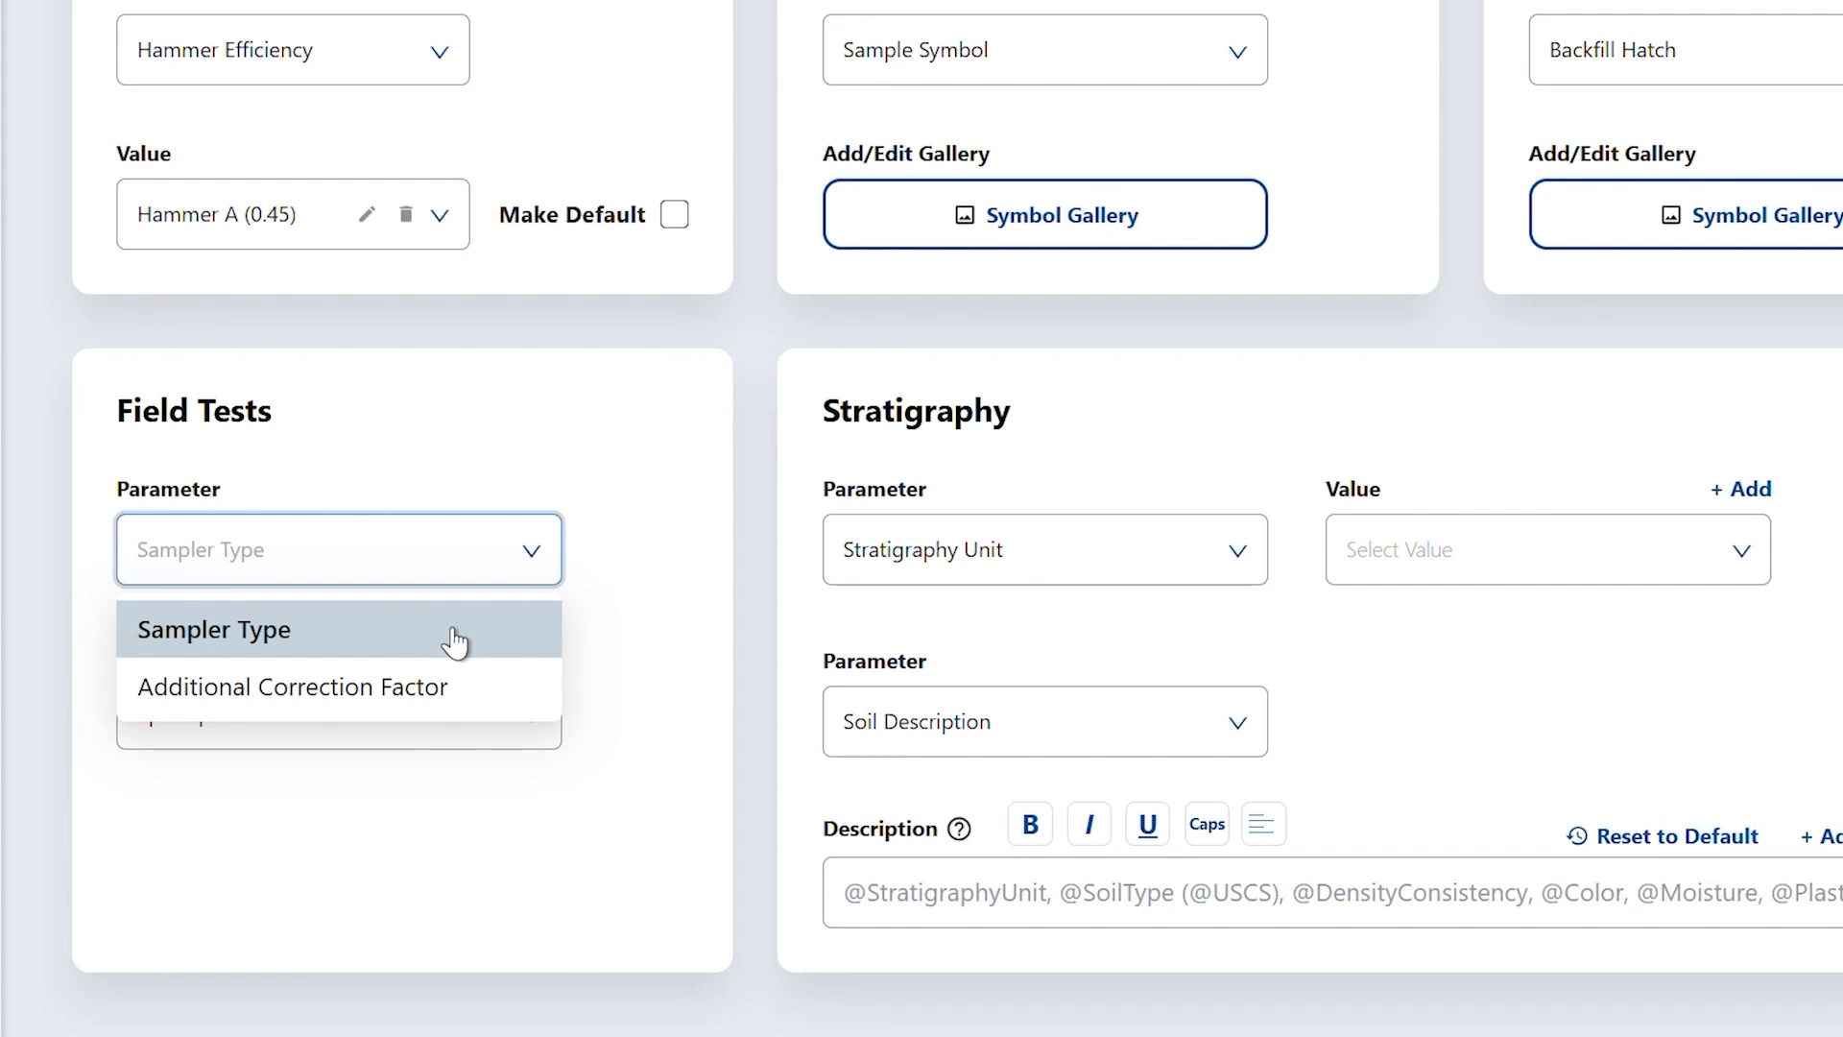
{"action": "left_click", "coordinate": [496, 643]}
{"action": "left_click", "coordinate": [403, 706]}
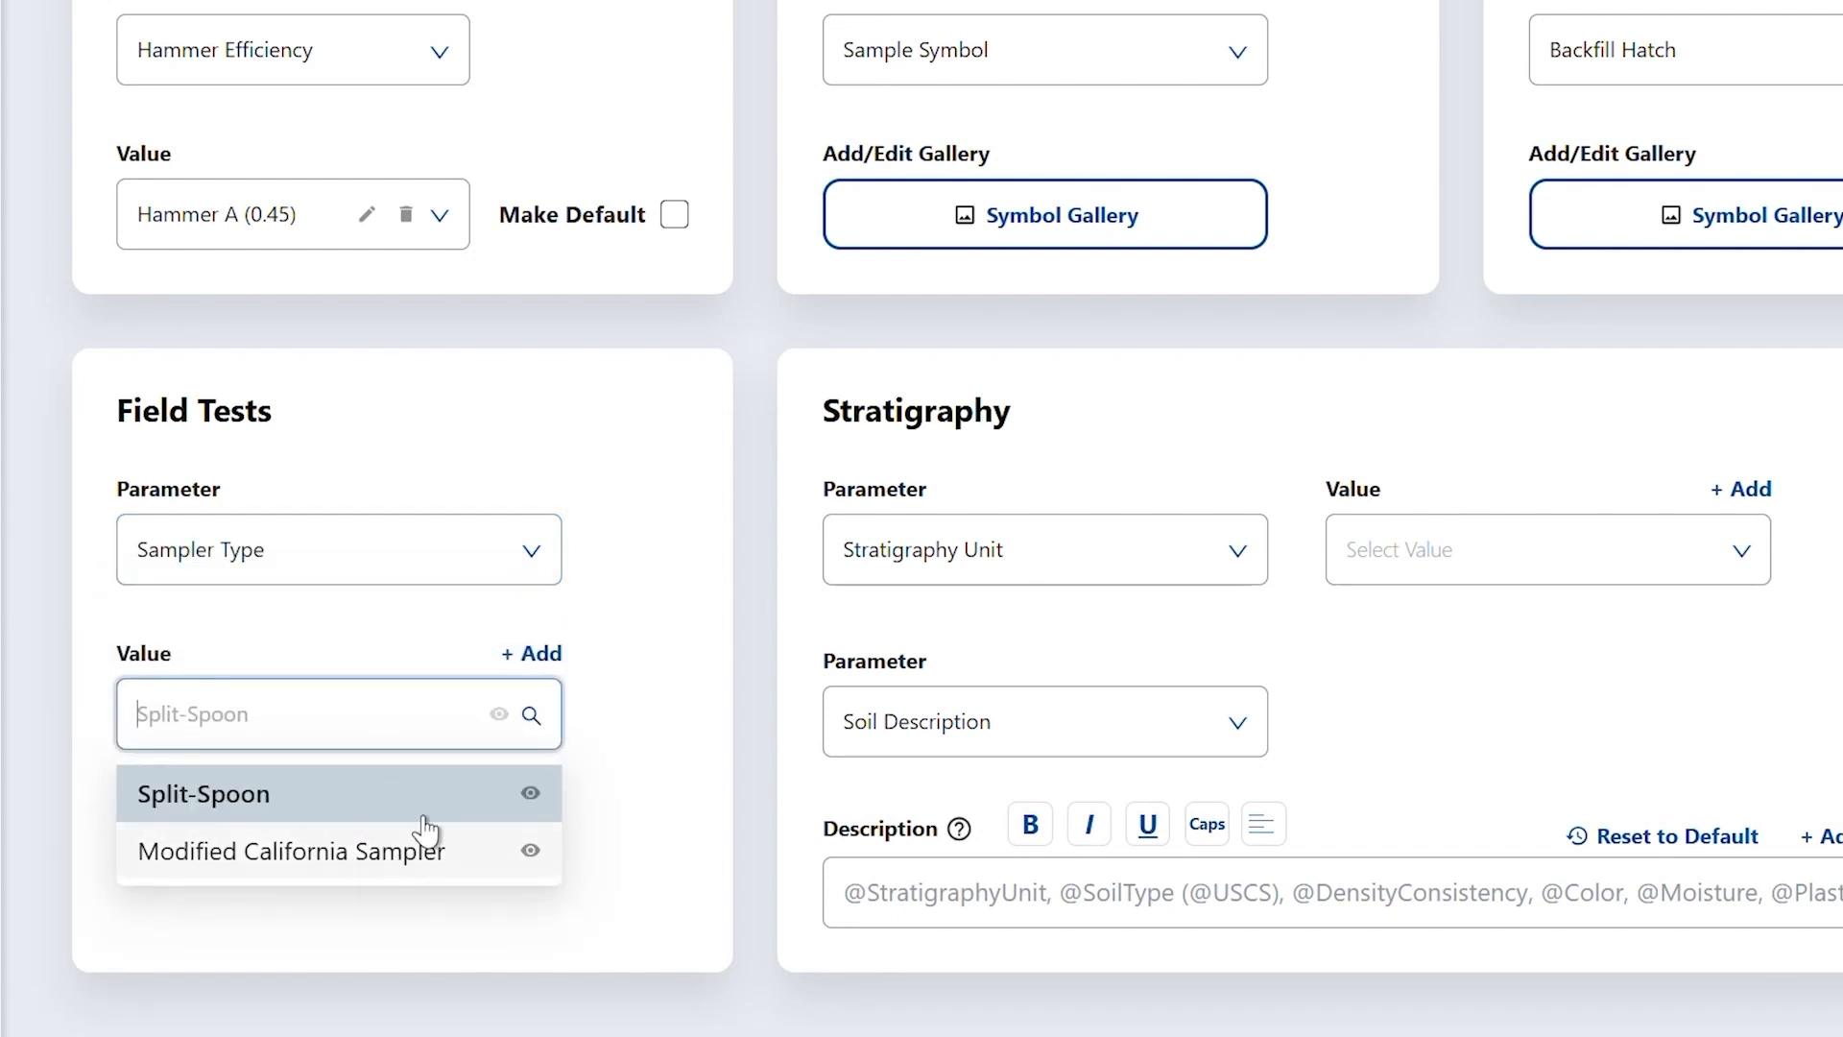
{"action": "left_click", "coordinate": [606, 537]}
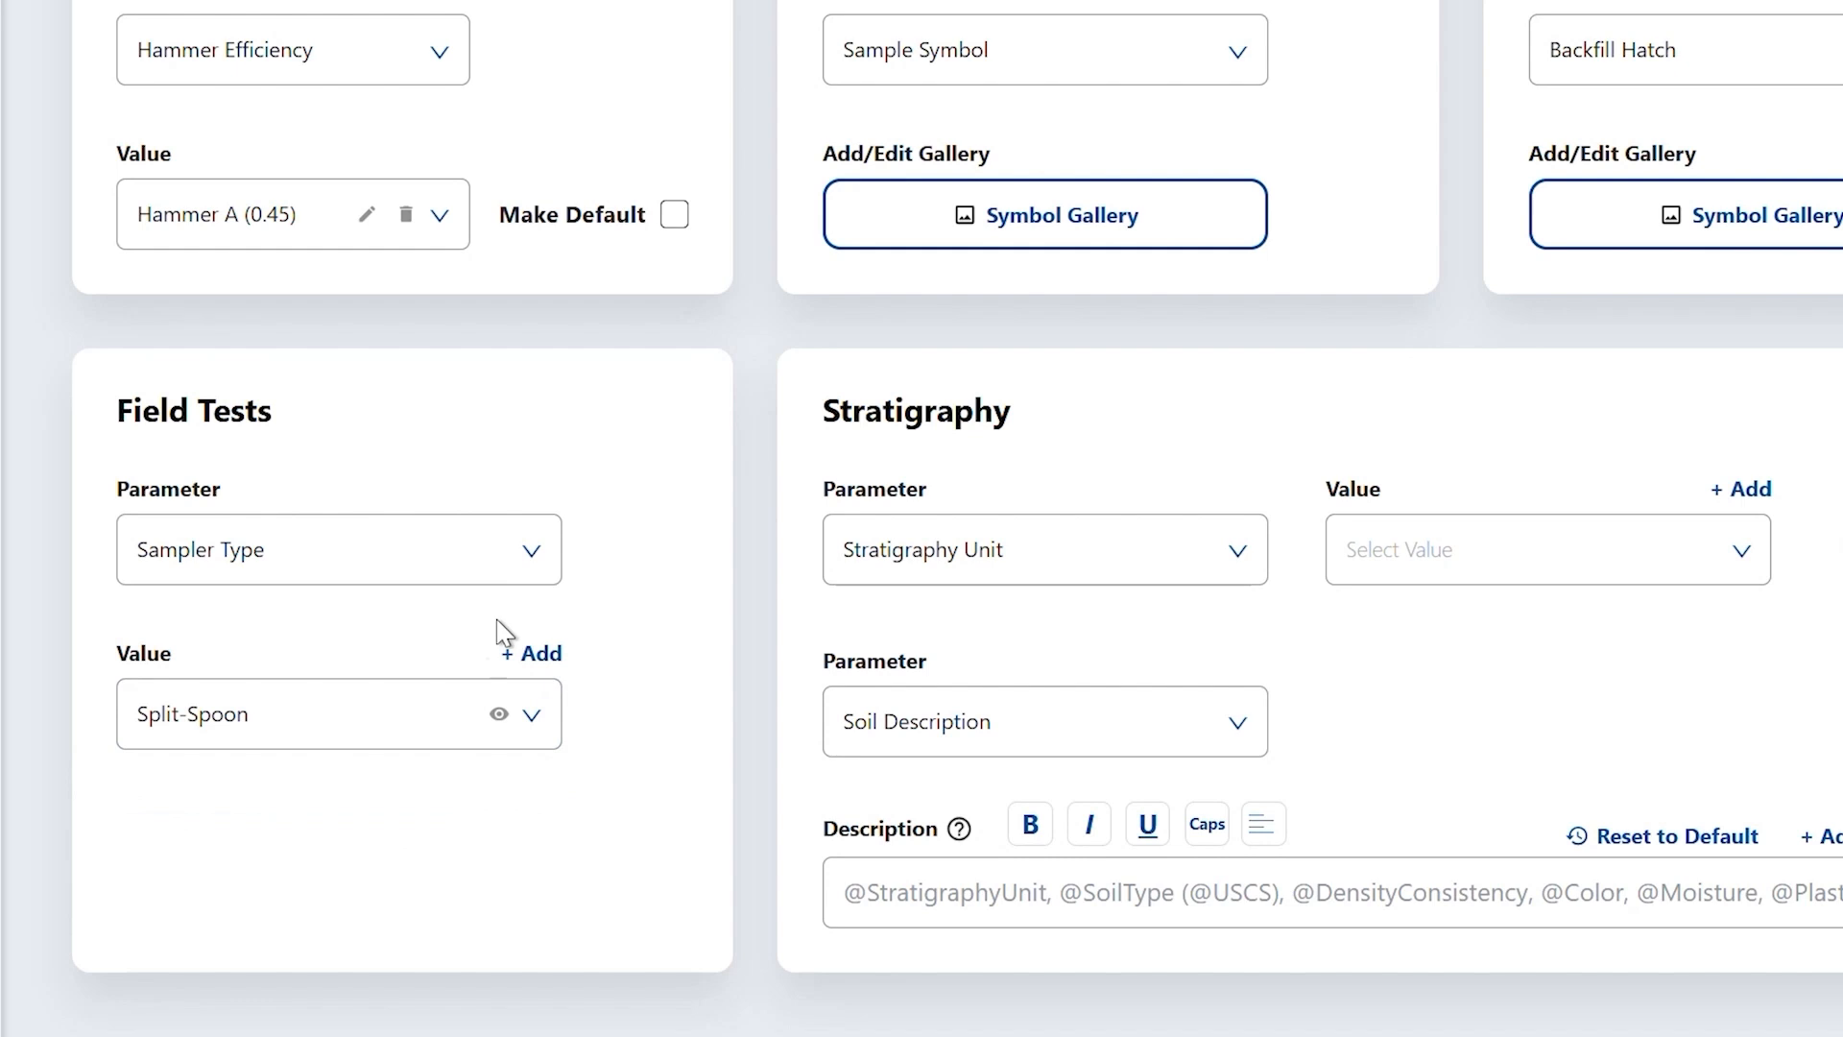
{"action": "left_click", "coordinate": [501, 576]}
{"action": "left_click", "coordinate": [537, 662]}
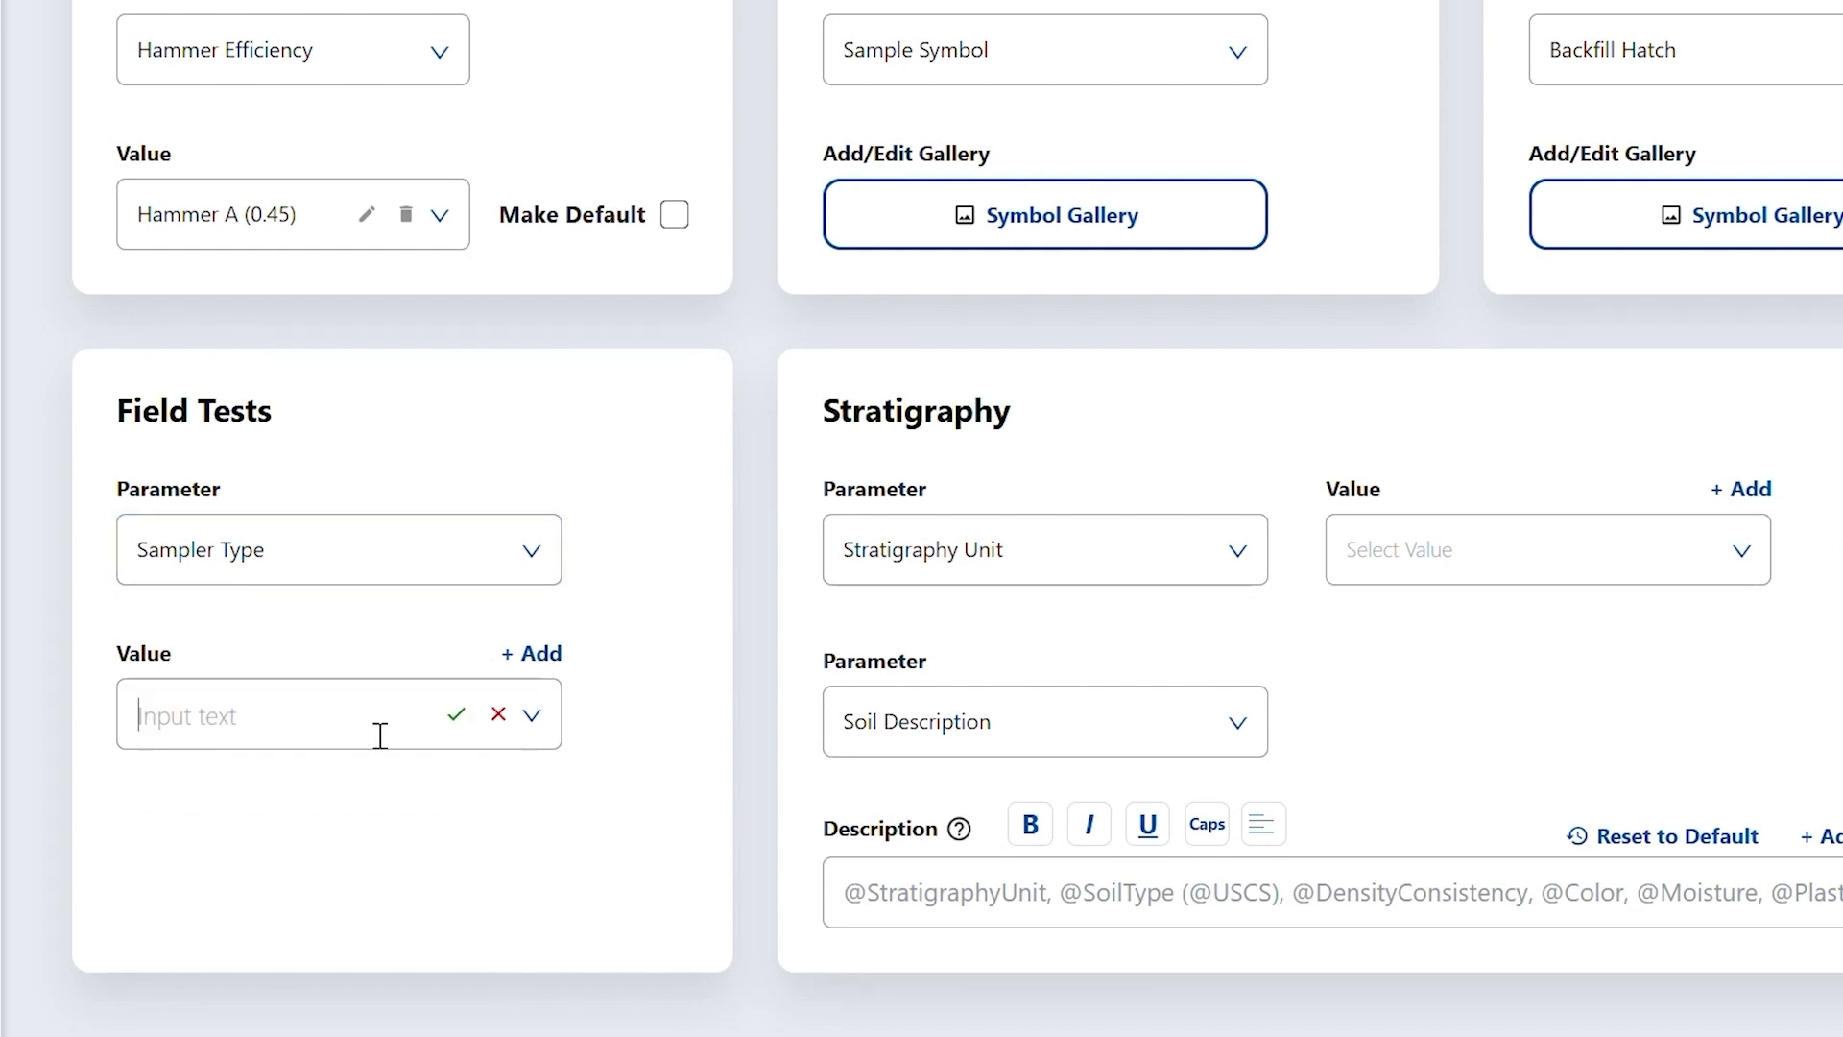
{"action": "type", "text": "Sampler A"}
{"action": "left_click", "coordinate": [458, 713]}
{"action": "left_click", "coordinate": [531, 714]}
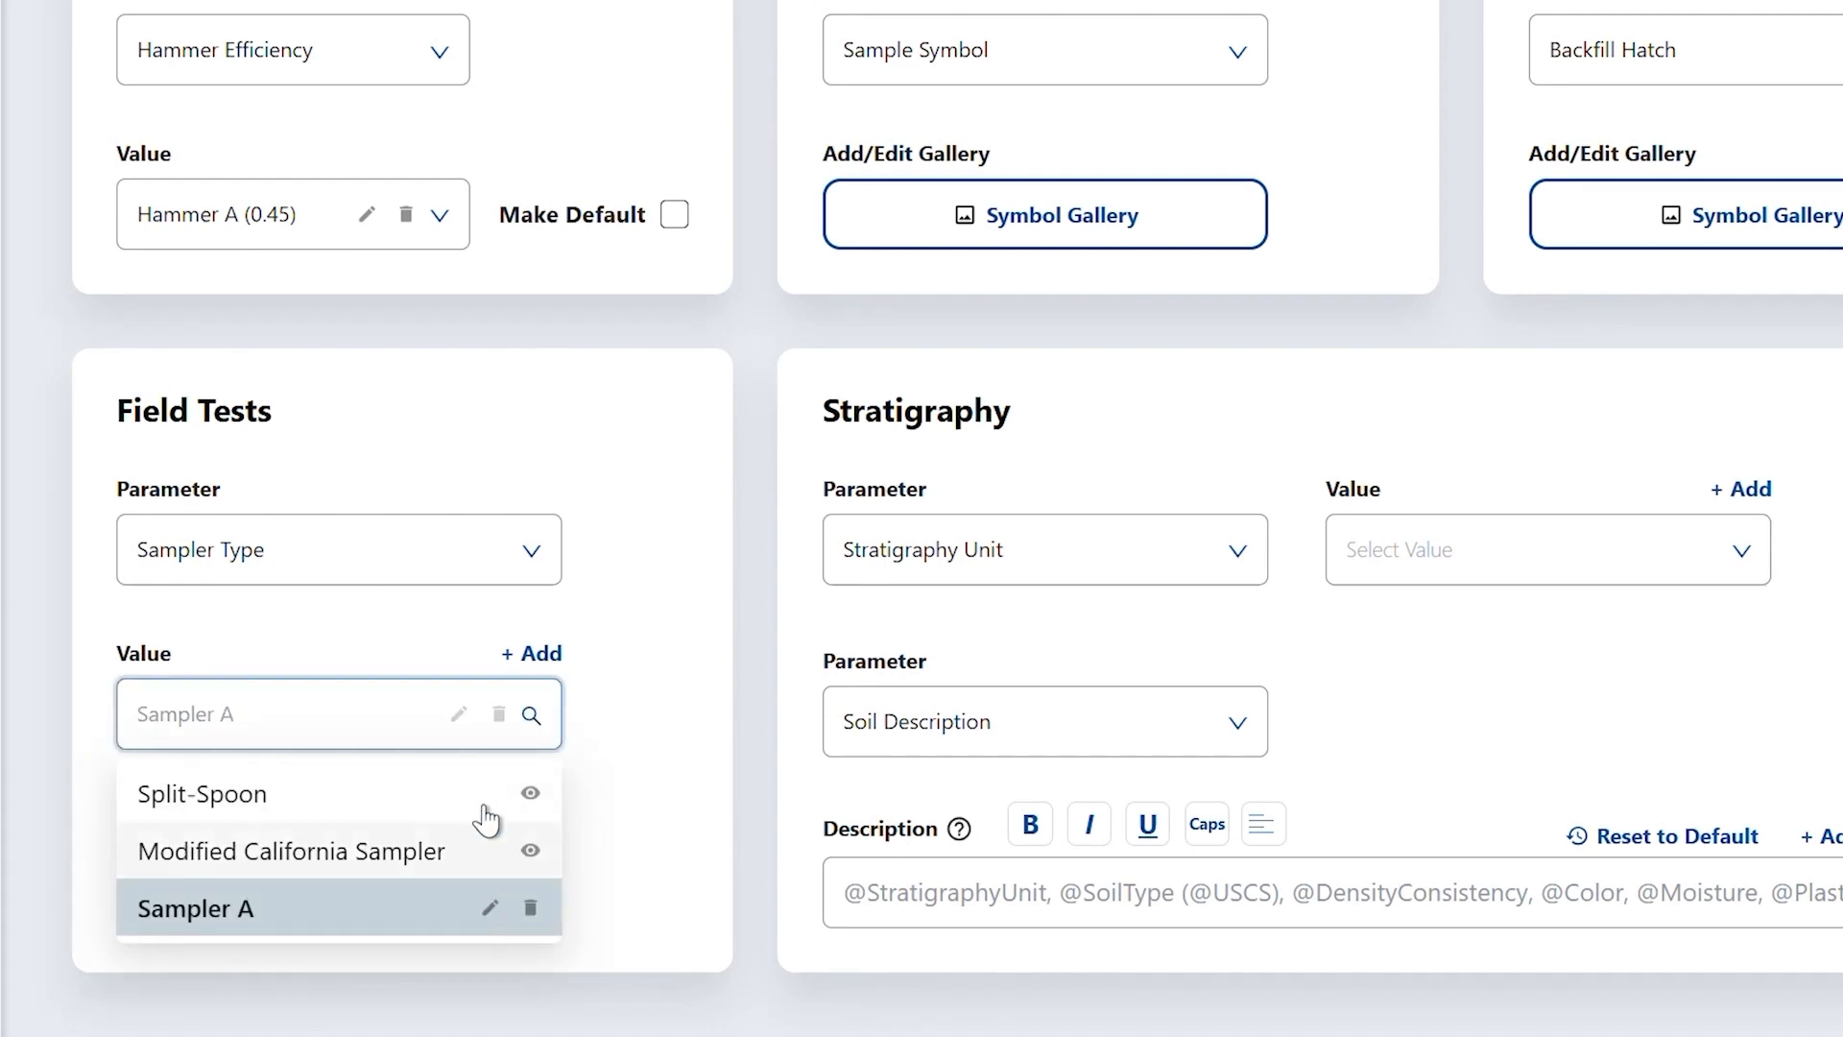
- Set Sampler A's Additional Correction Factor to 0.60
{"action": "left_click", "coordinate": [486, 557]}
{"action": "left_click", "coordinate": [441, 687]}
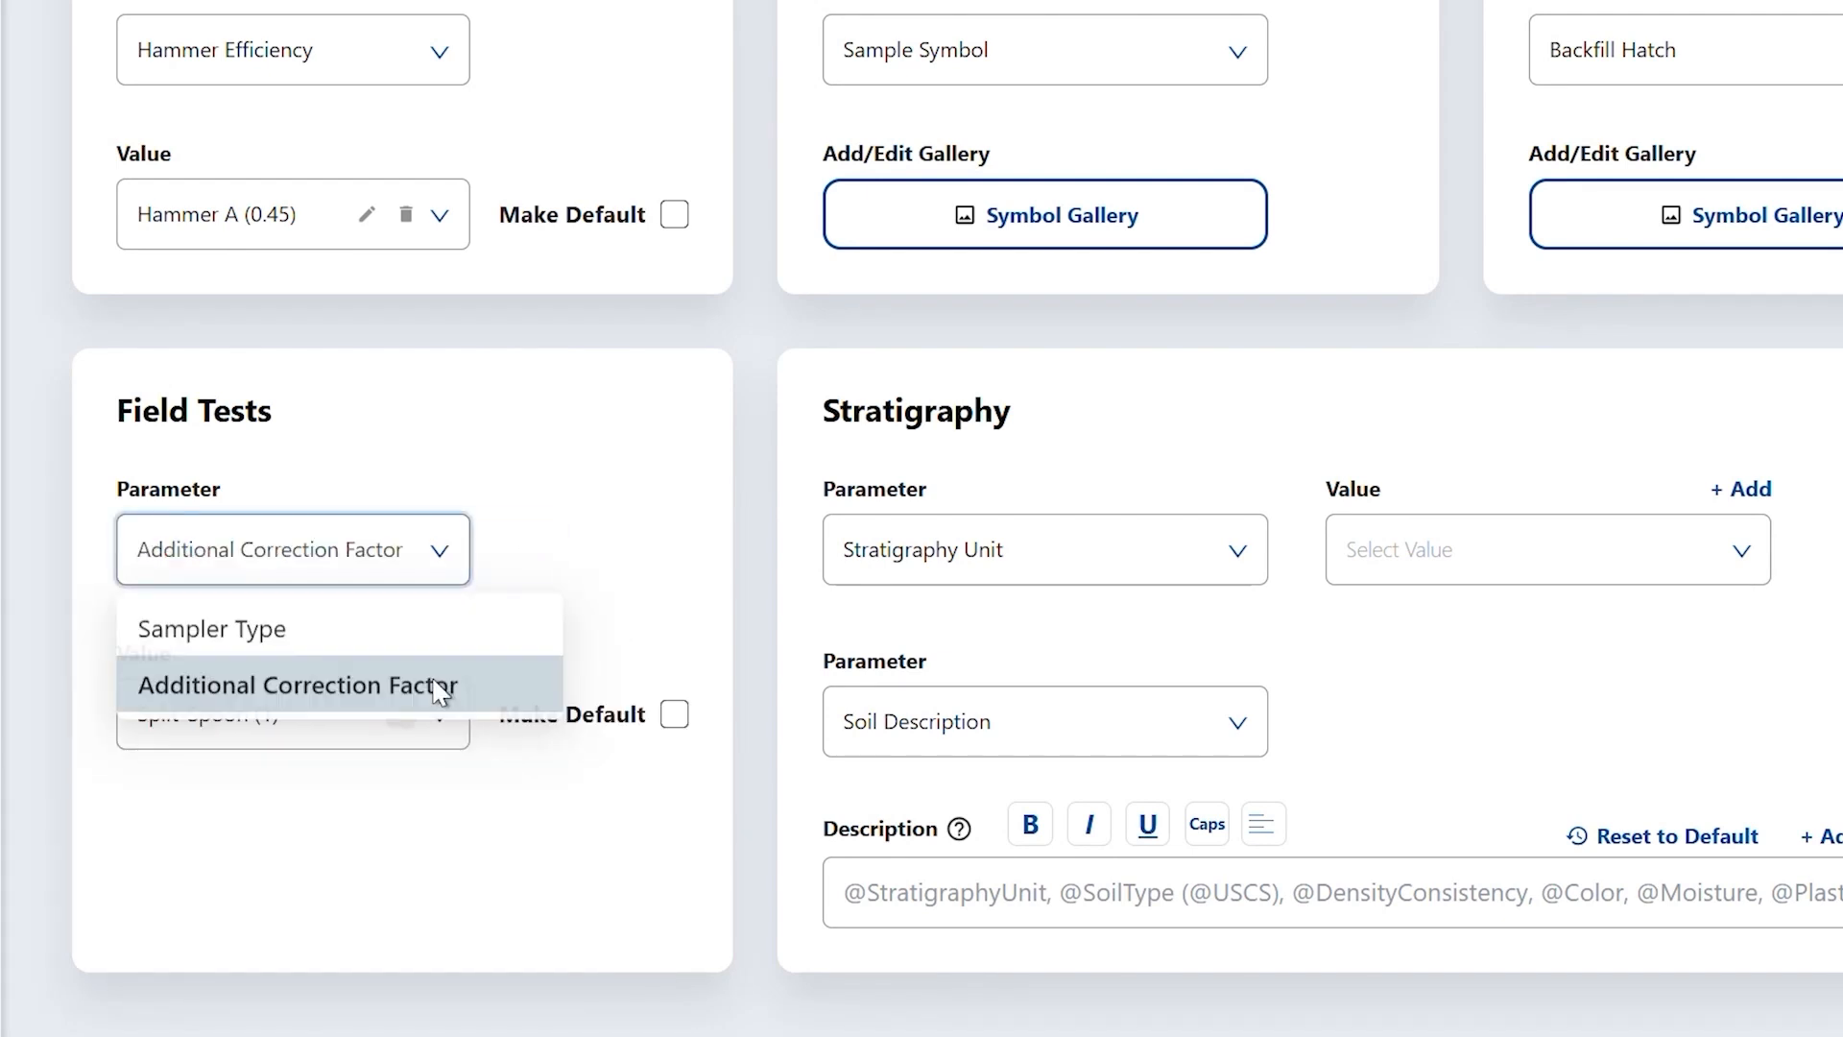
{"action": "left_click", "coordinate": [371, 725]}
{"action": "left_click", "coordinate": [398, 908]}
{"action": "type", "text": "0.60"}
{"action": "left_click", "coordinate": [370, 720]}
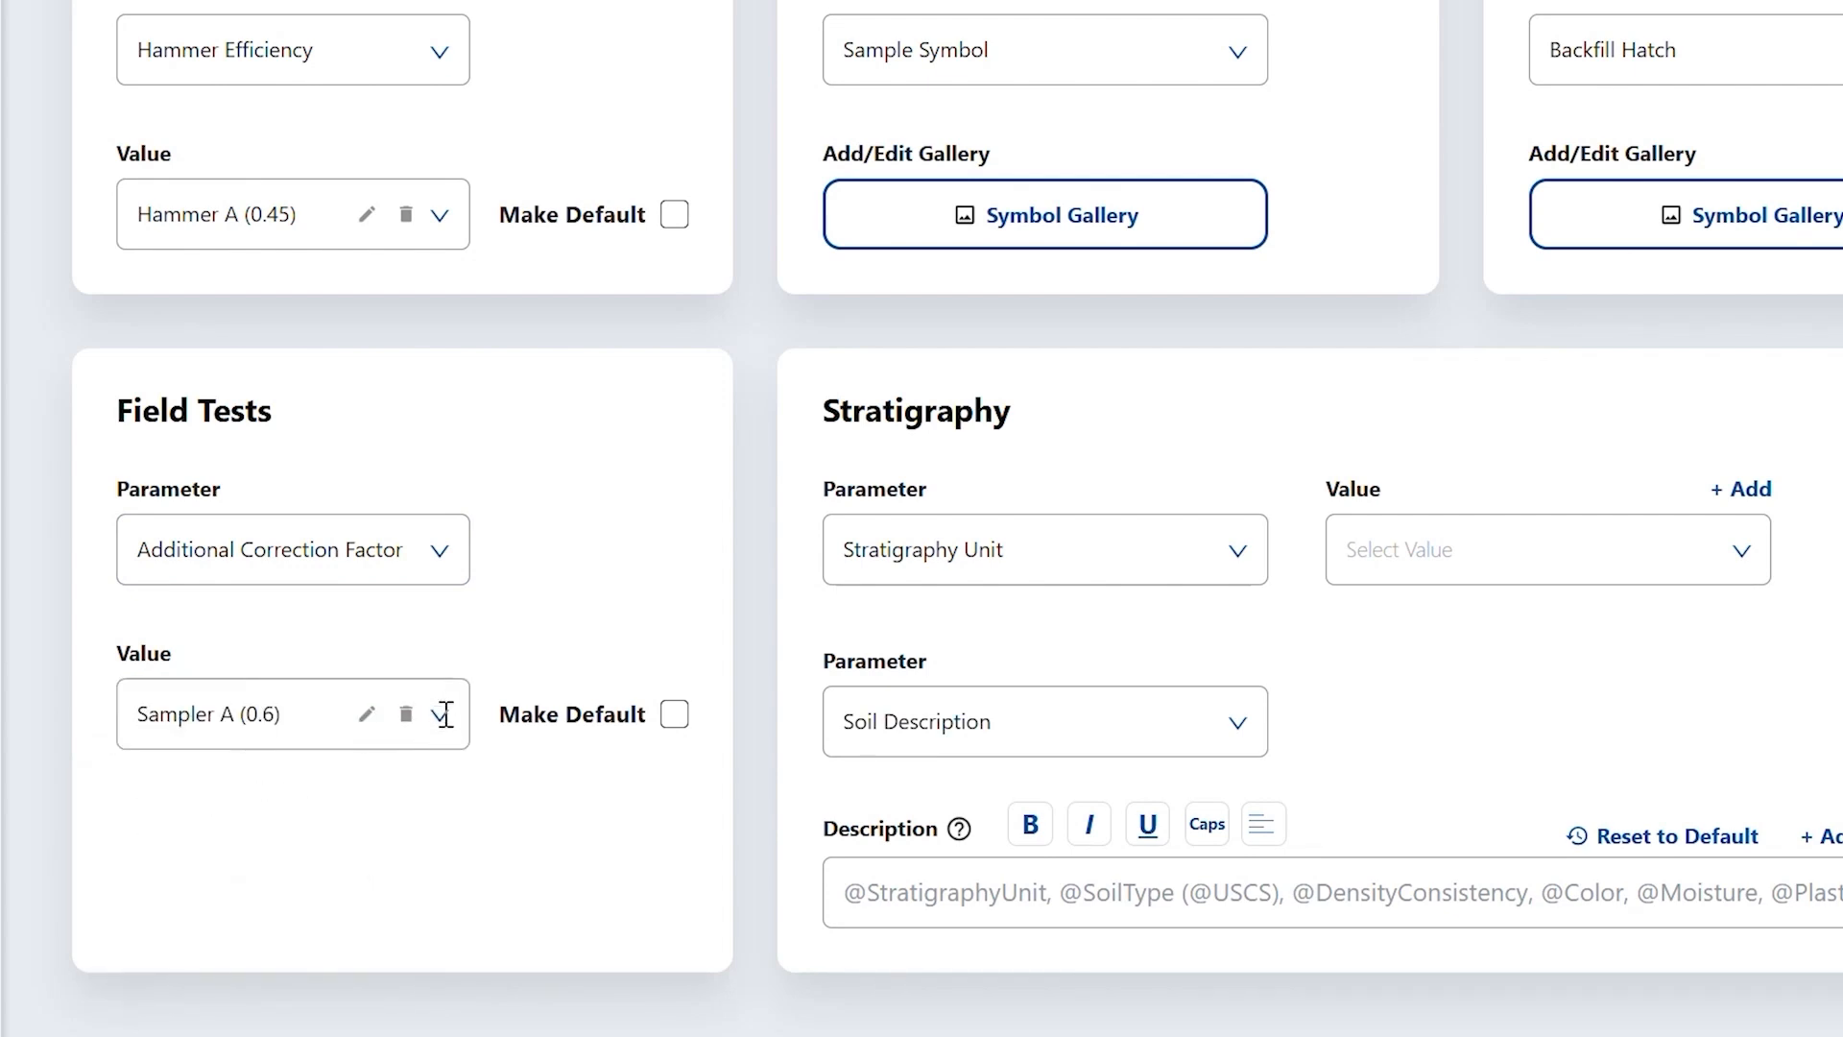
{"action": "left_click", "coordinate": [441, 714]}
{"action": "left_click", "coordinate": [556, 836]}
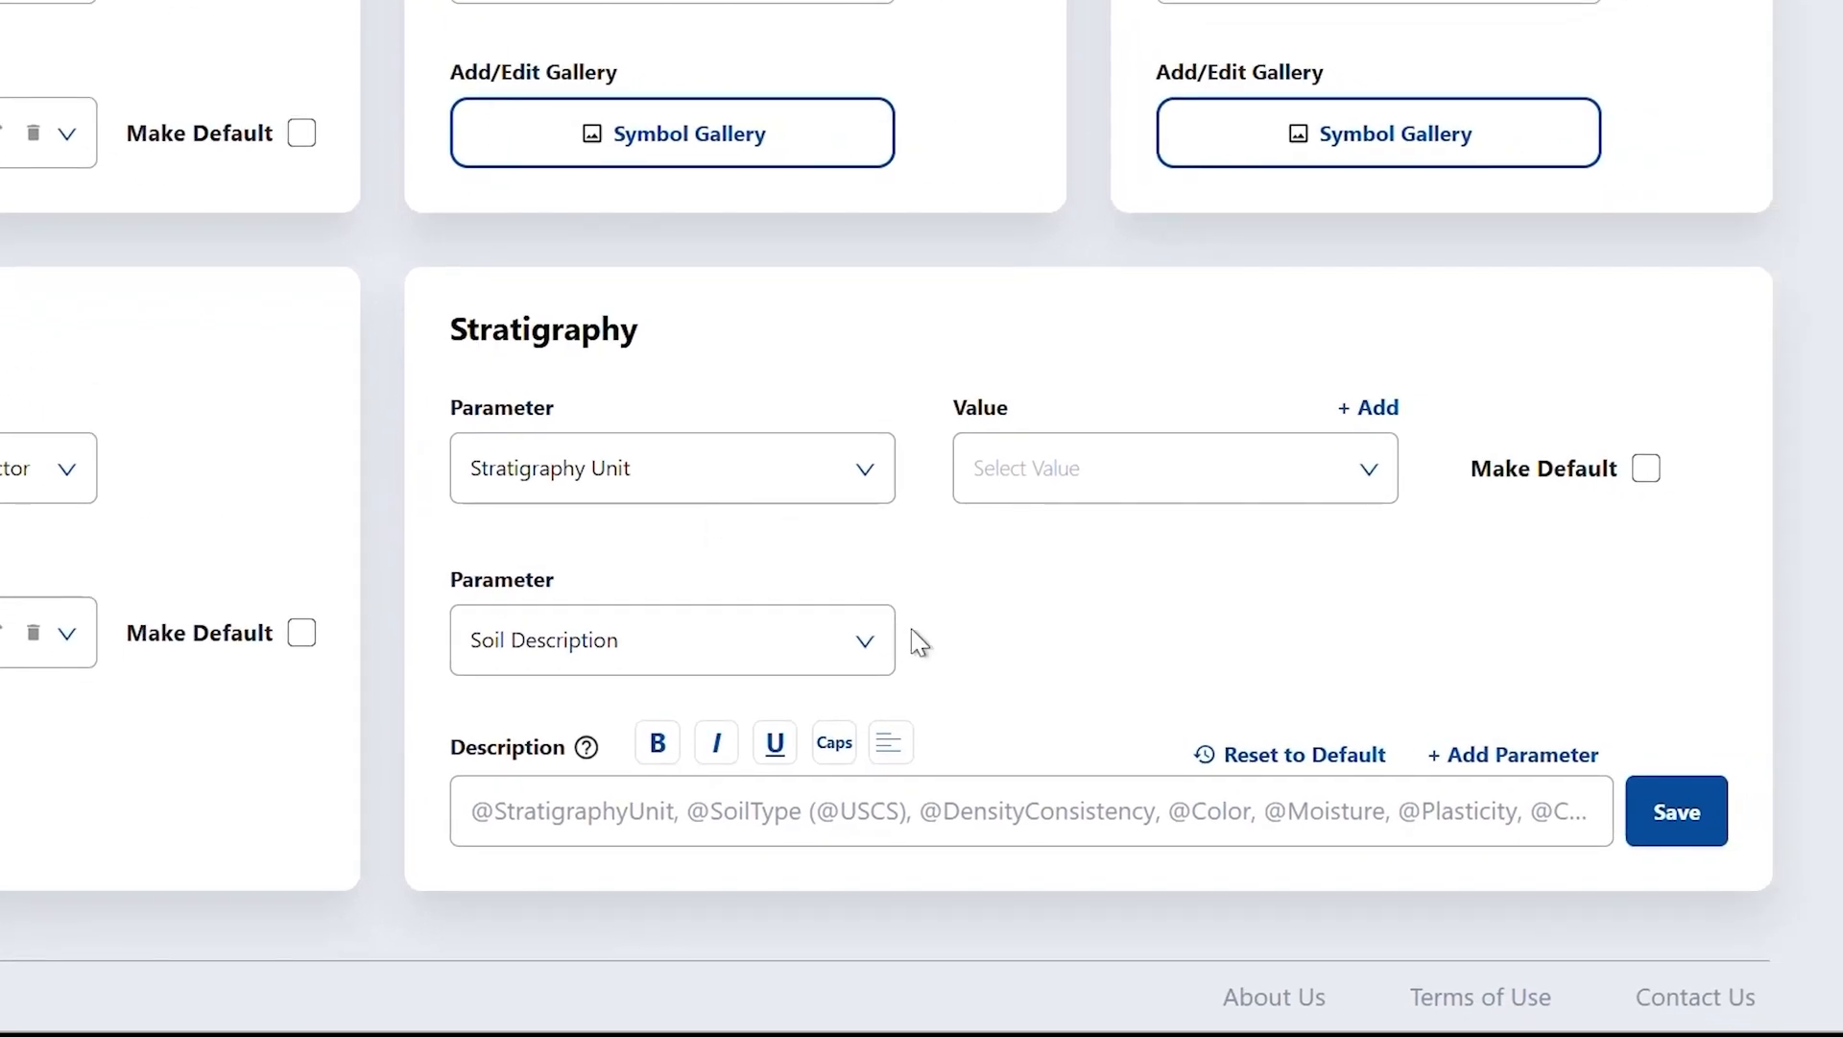
- Review the Stratigraphy parameter options and the Stratigraphy Unit values
{"action": "left_click", "coordinate": [793, 494]}
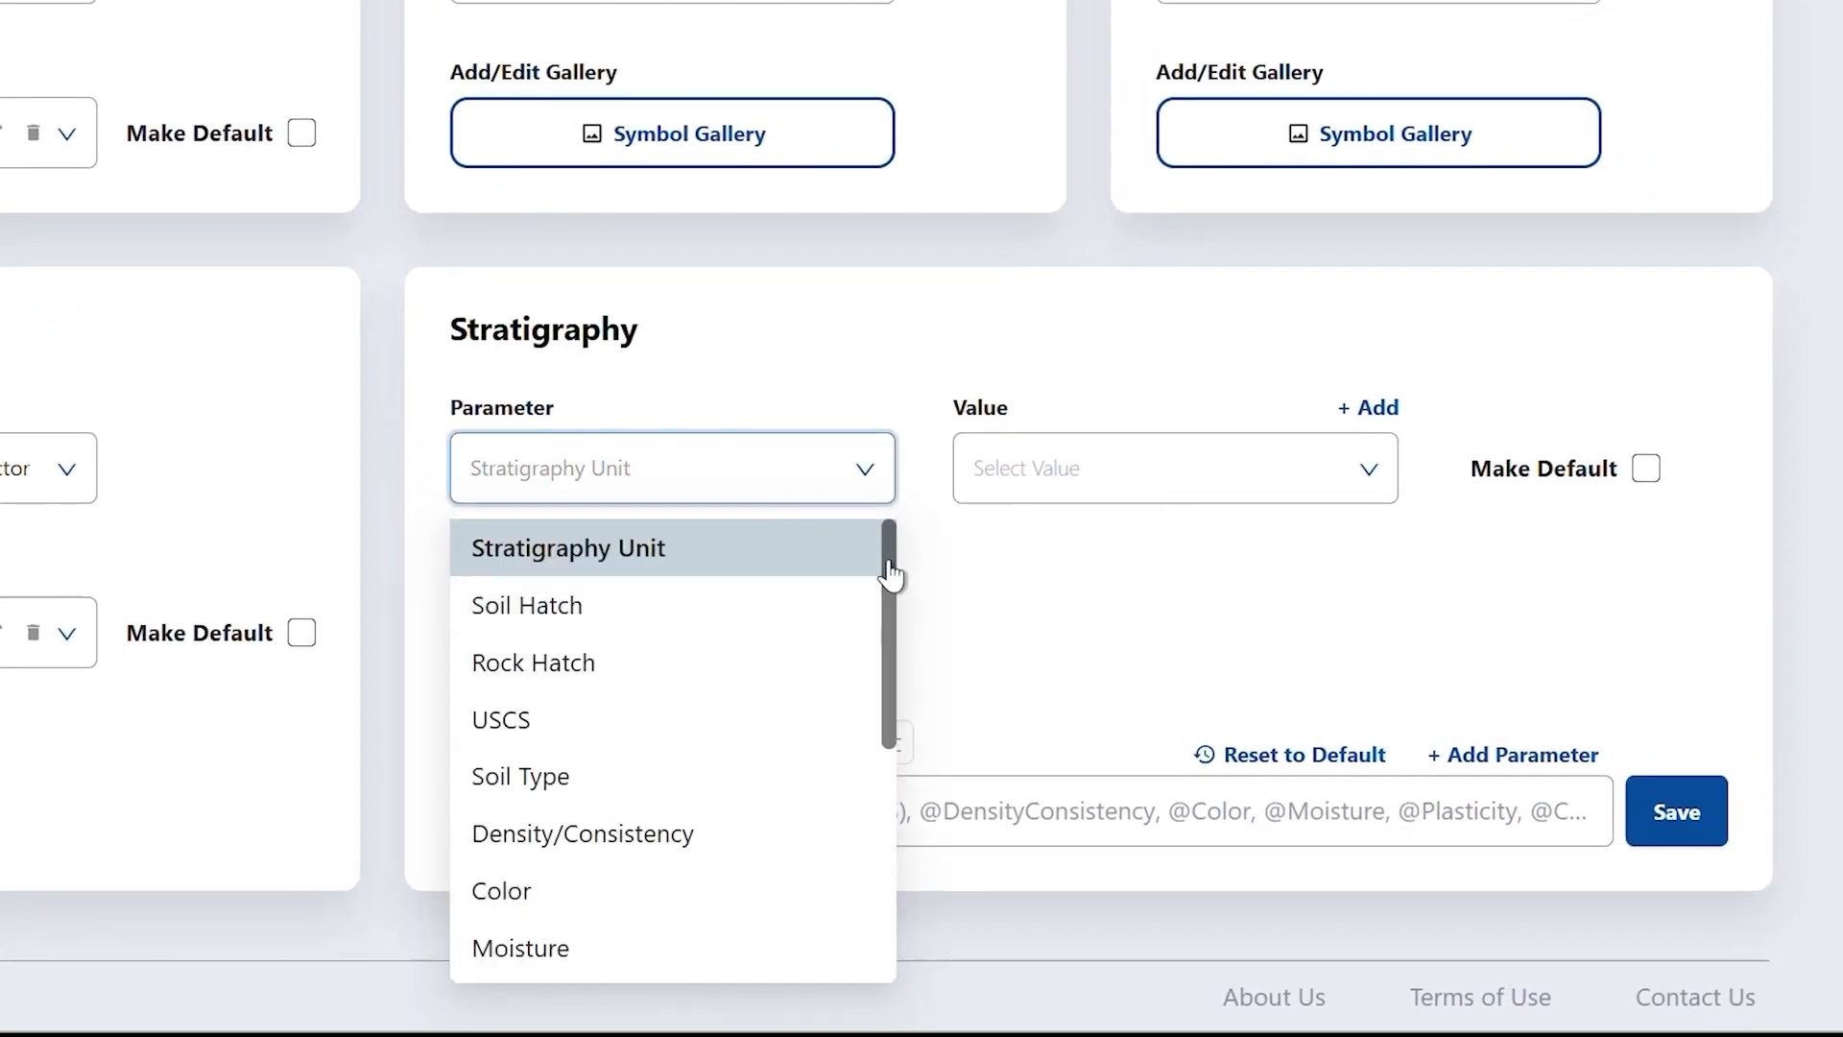
{"action": "left_click_drag", "start_coordinate": [891, 576], "coordinate": [898, 494]}
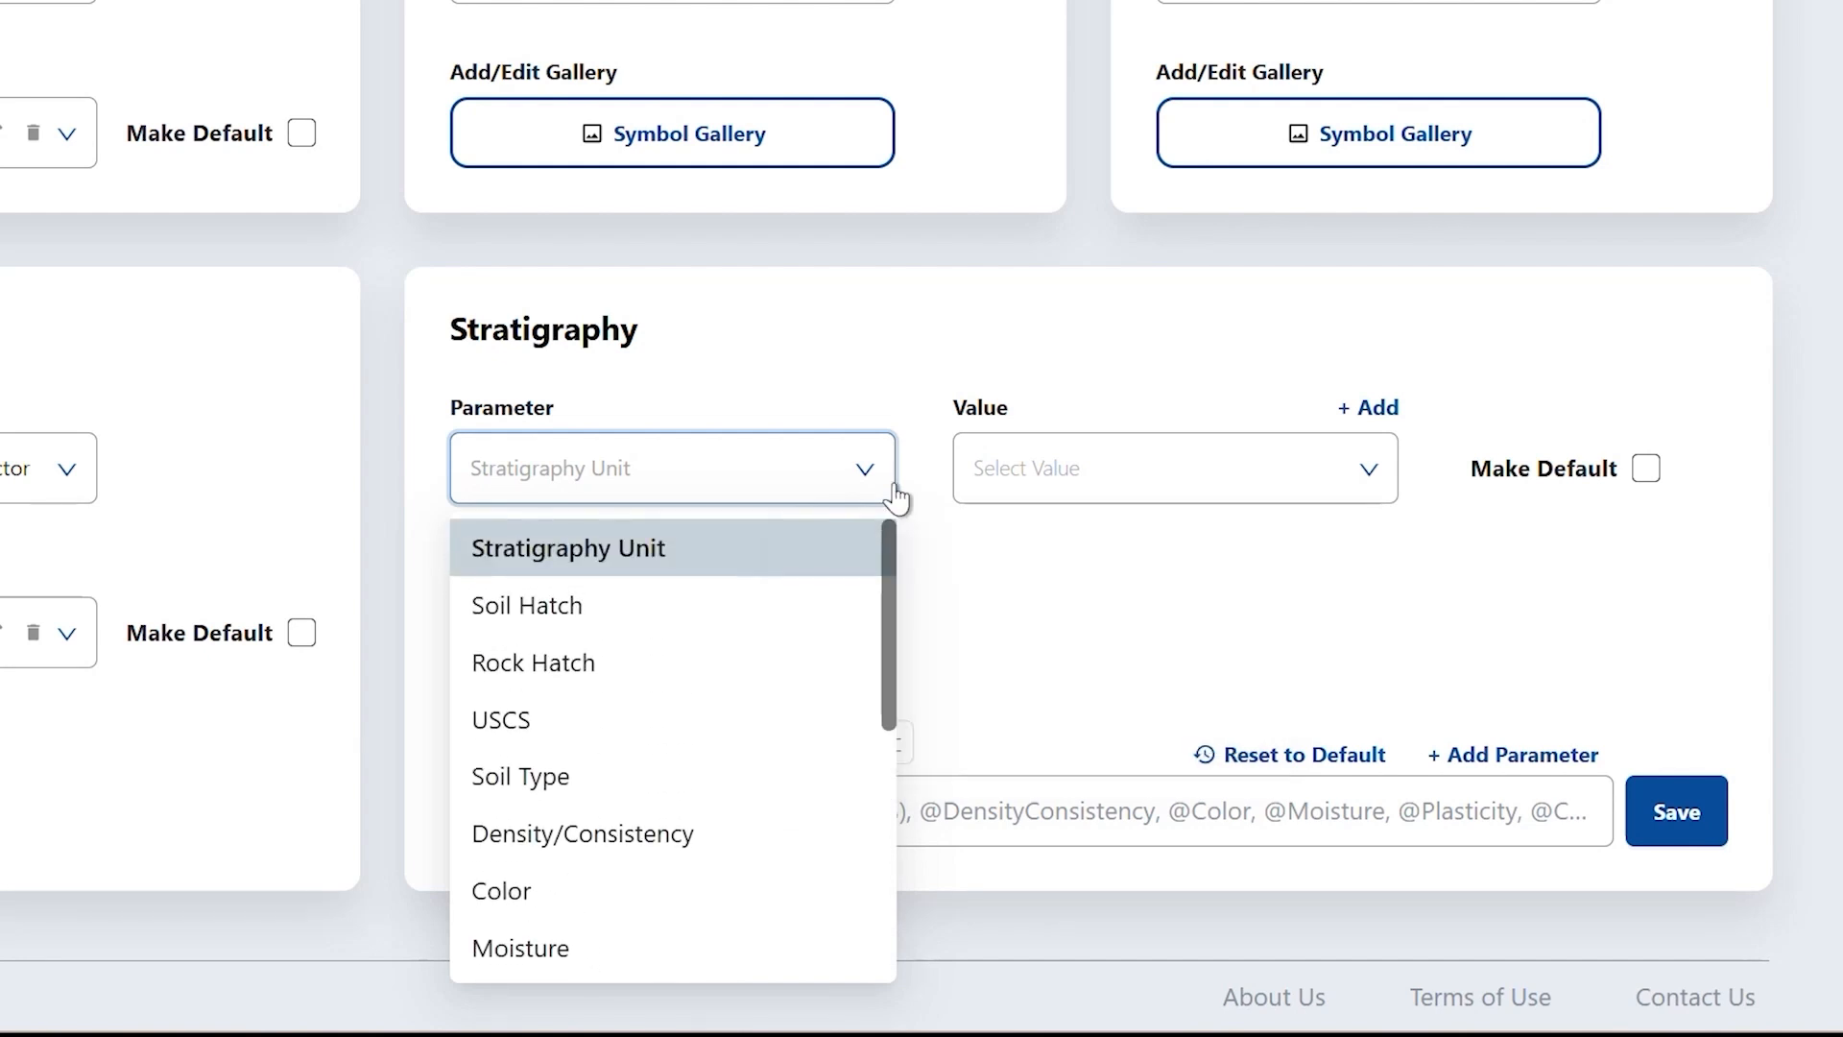
{"action": "left_click", "coordinate": [786, 549]}
{"action": "left_click", "coordinate": [1142, 471]}
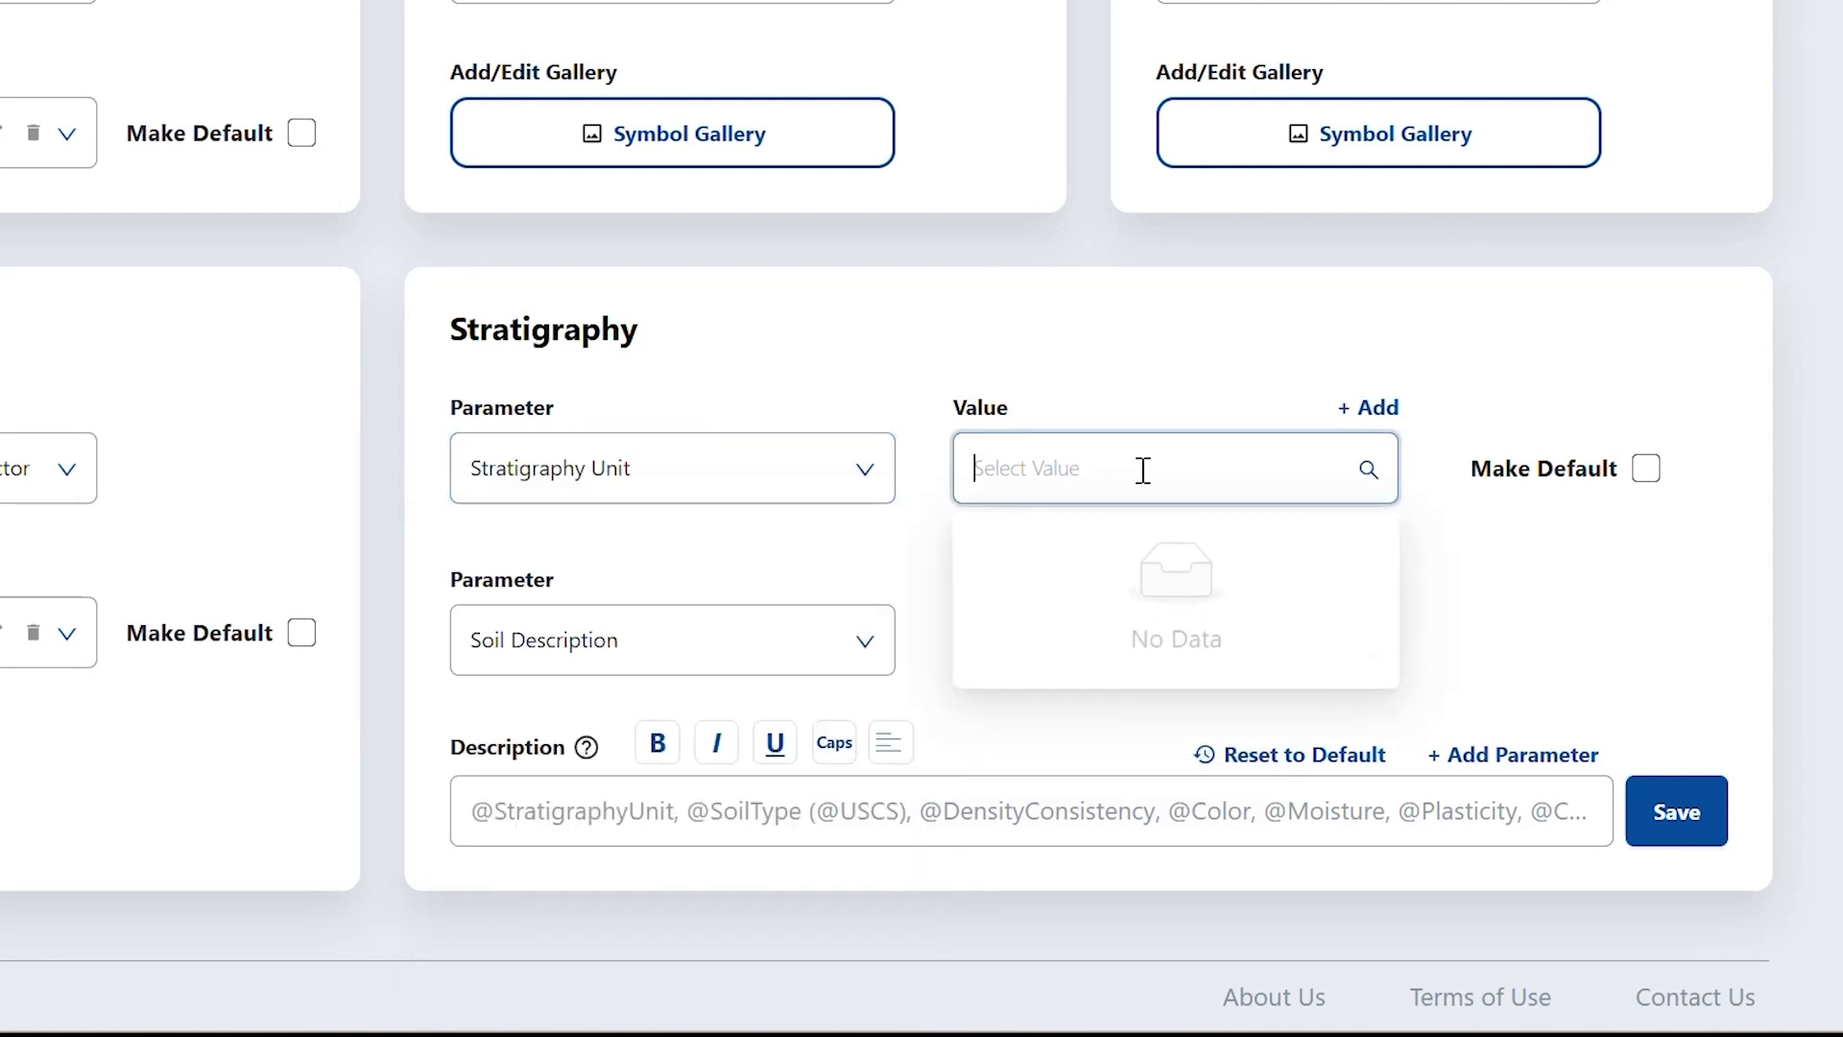
- Step the Stratigraphy parameter through Soil Hatch and Rock Hatch to USCS, keeping value GW
{"action": "left_click", "coordinate": [881, 492]}
{"action": "left_click", "coordinate": [780, 620]}
{"action": "left_click", "coordinate": [881, 501]}
{"action": "left_click", "coordinate": [857, 682]}
{"action": "left_click", "coordinate": [877, 503]}
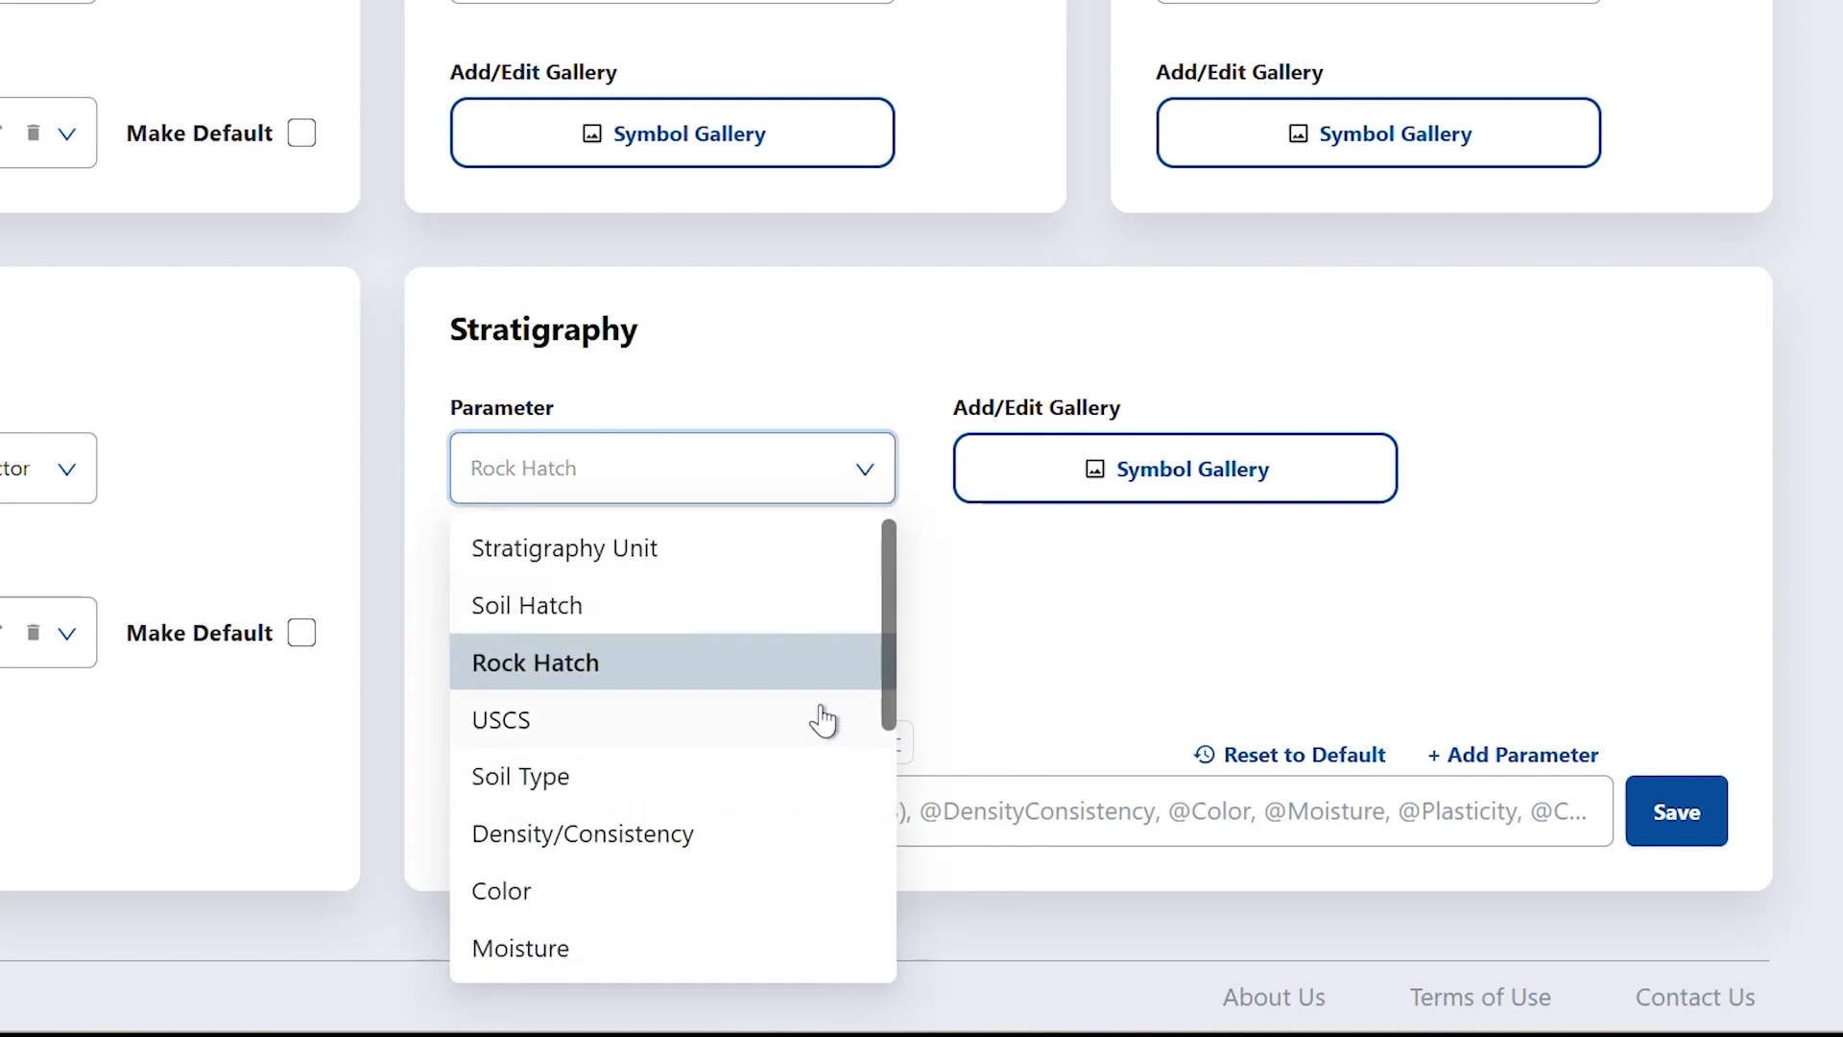
{"action": "left_click", "coordinate": [818, 716]}
{"action": "left_click", "coordinate": [1190, 467]}
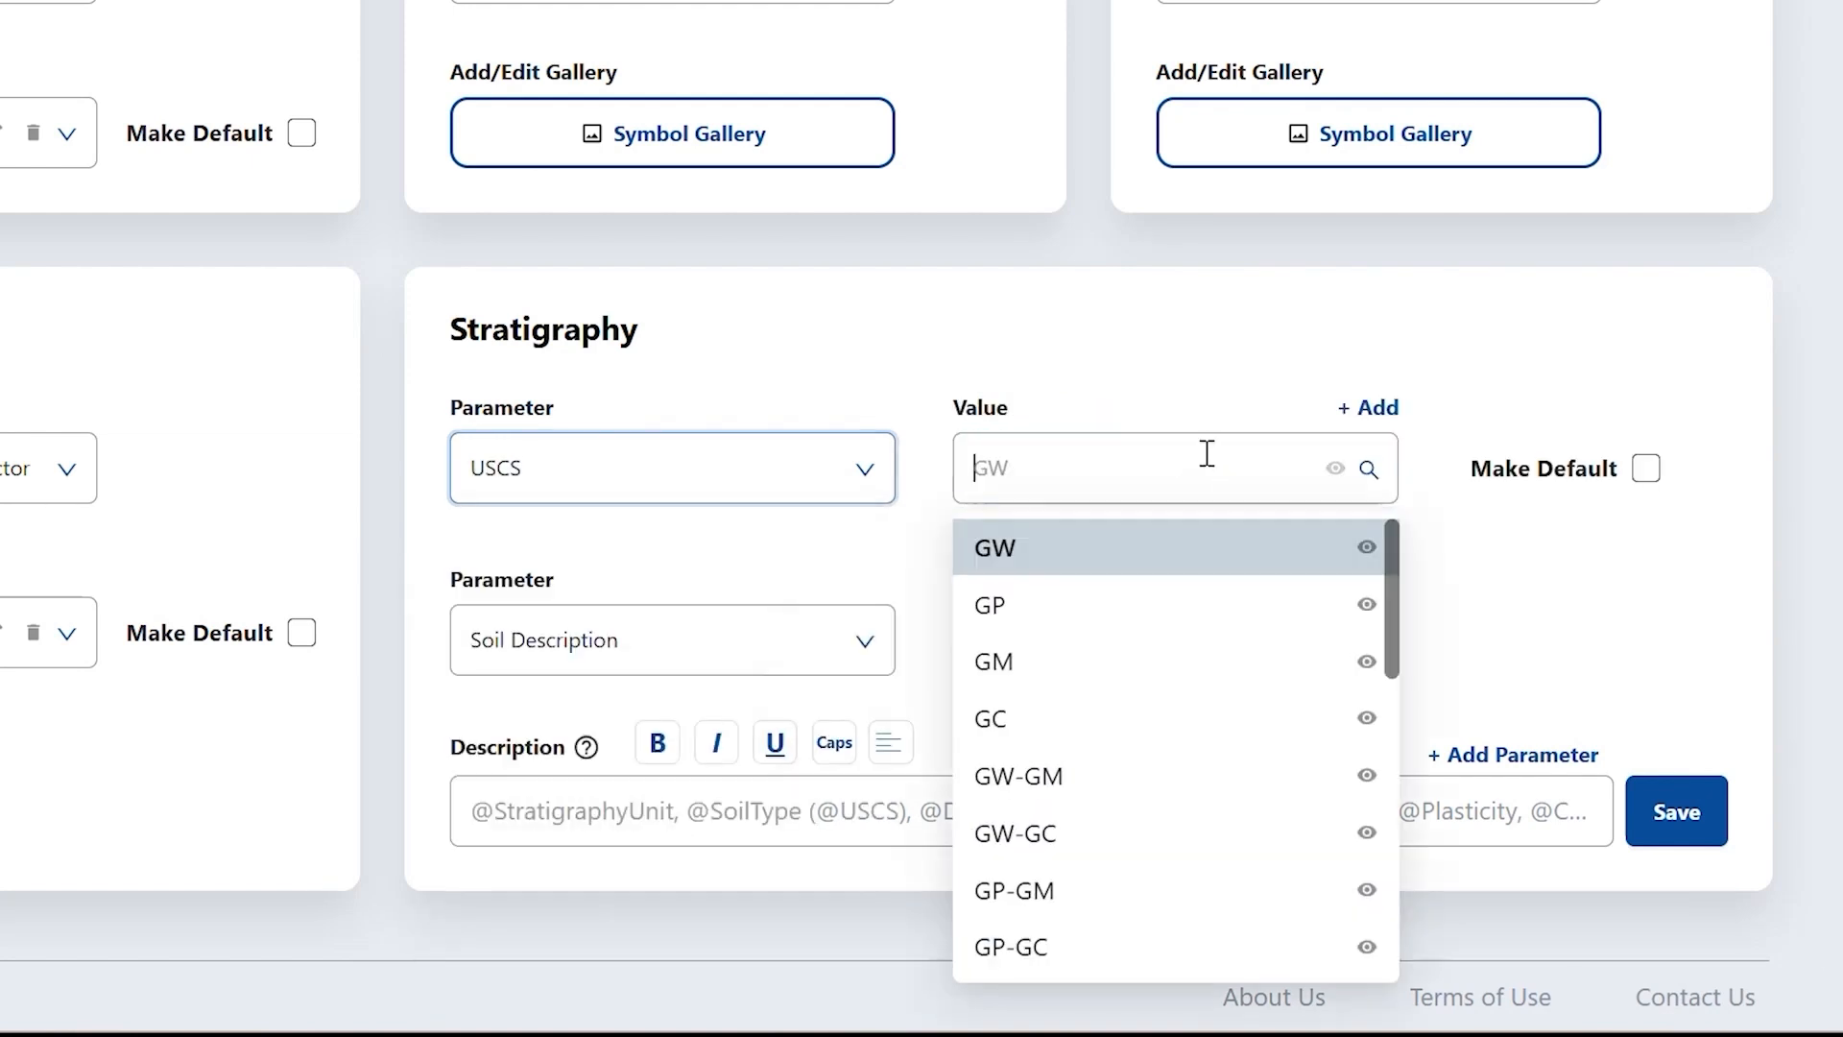
{"action": "left_click", "coordinate": [1223, 374]}
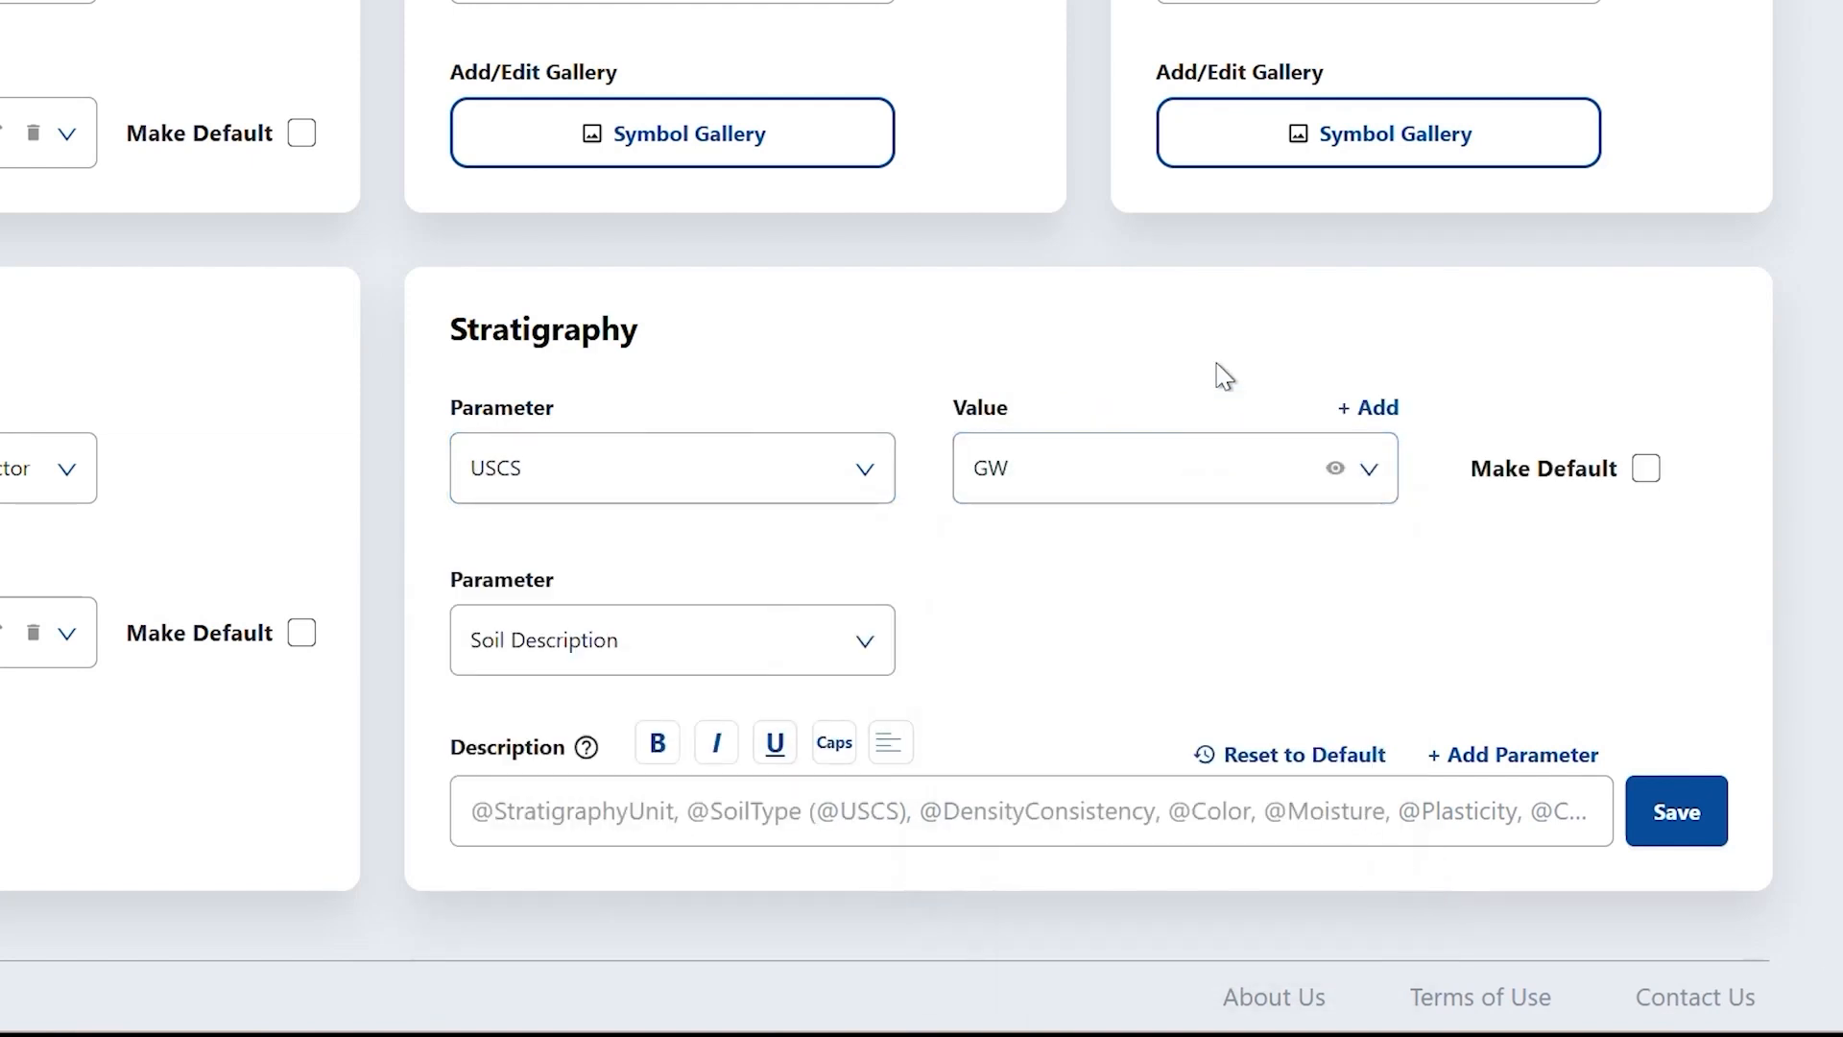
- Try the Rock Description template, then switch the description type to Soil Description
{"action": "left_click", "coordinate": [816, 662]}
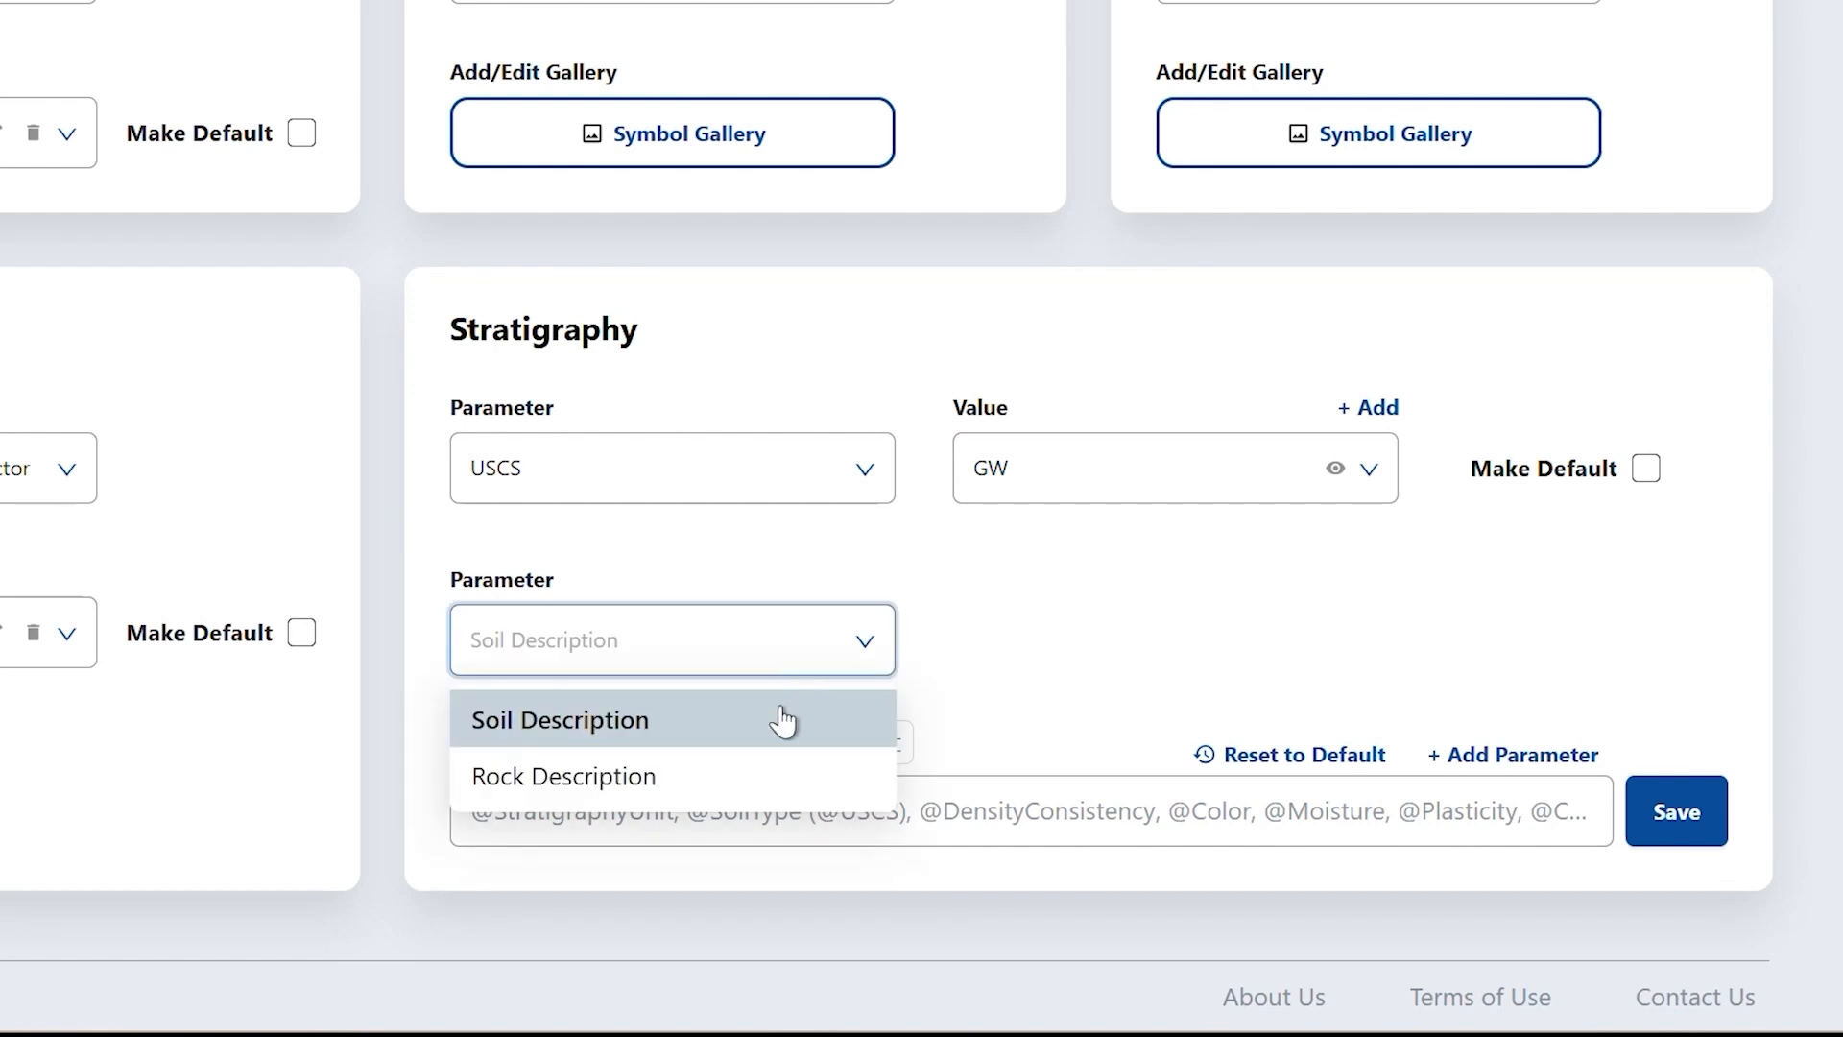
{"action": "left_click", "coordinate": [779, 774]}
{"action": "left_click", "coordinate": [701, 645]}
{"action": "left_click", "coordinate": [724, 720]}
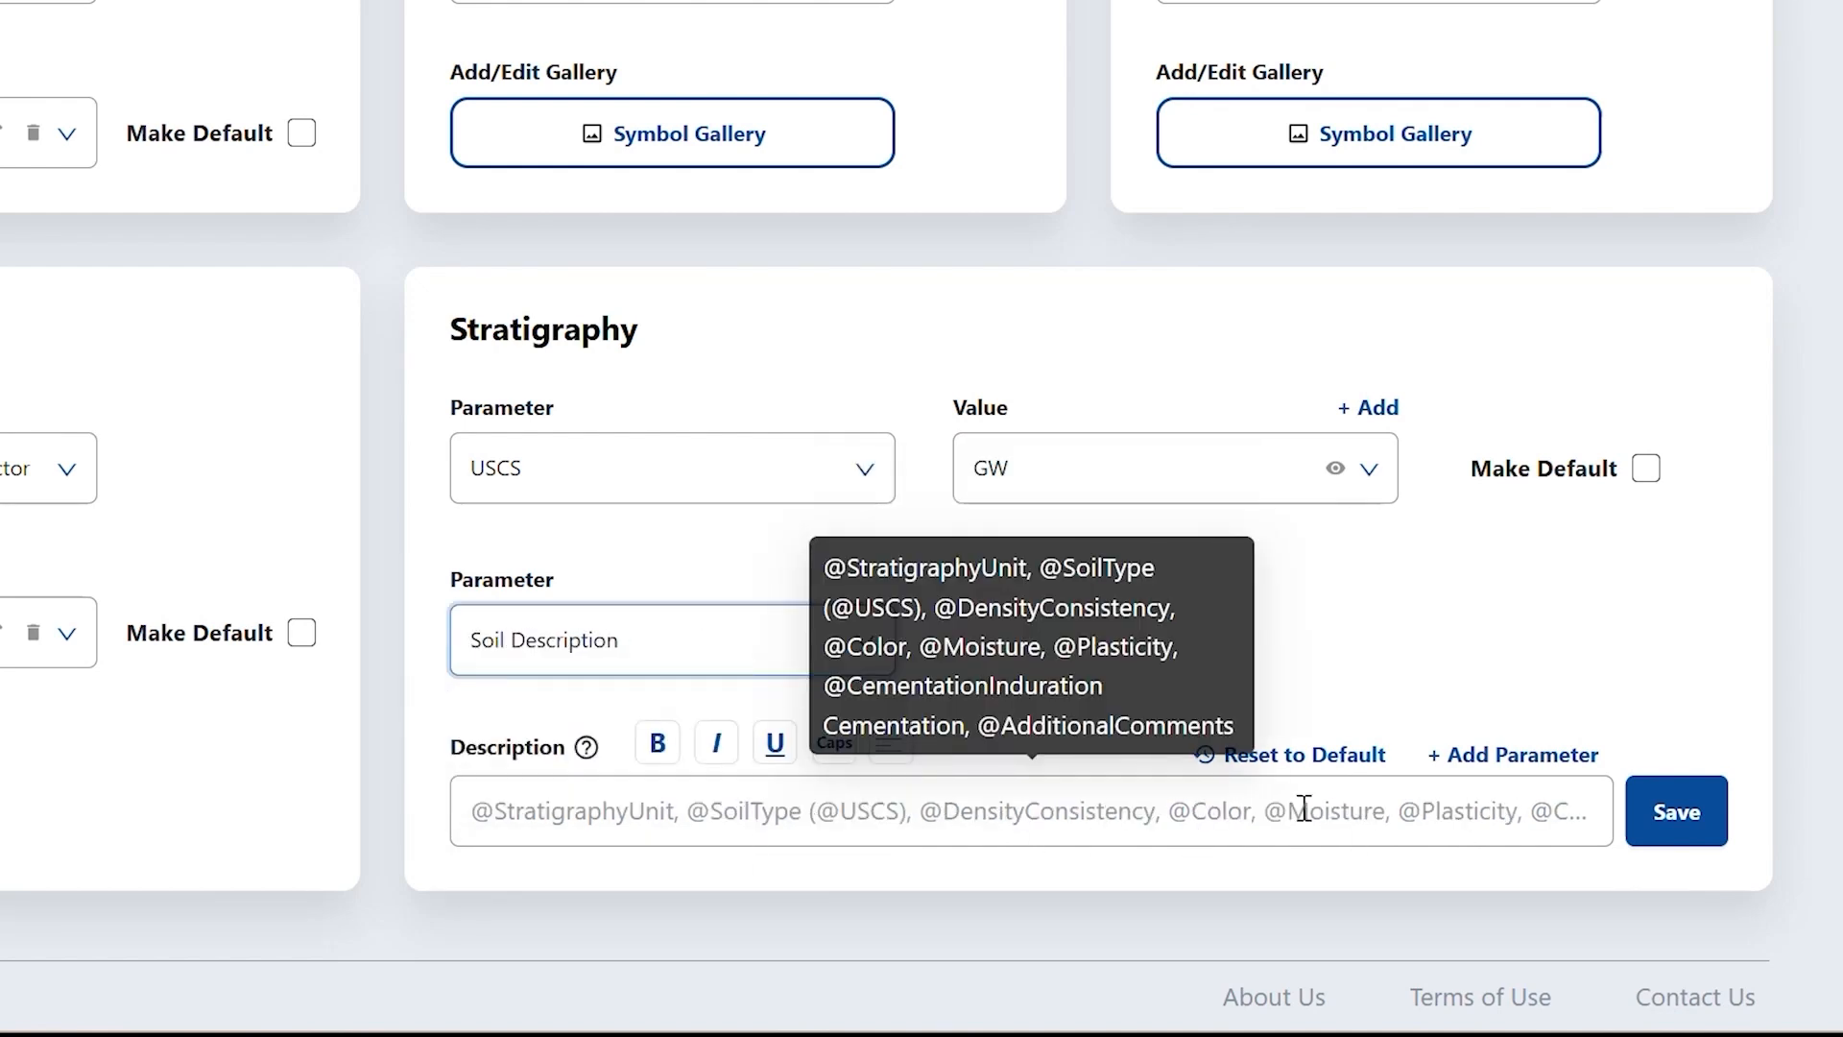
{"action": "left_click", "coordinate": [649, 774]}
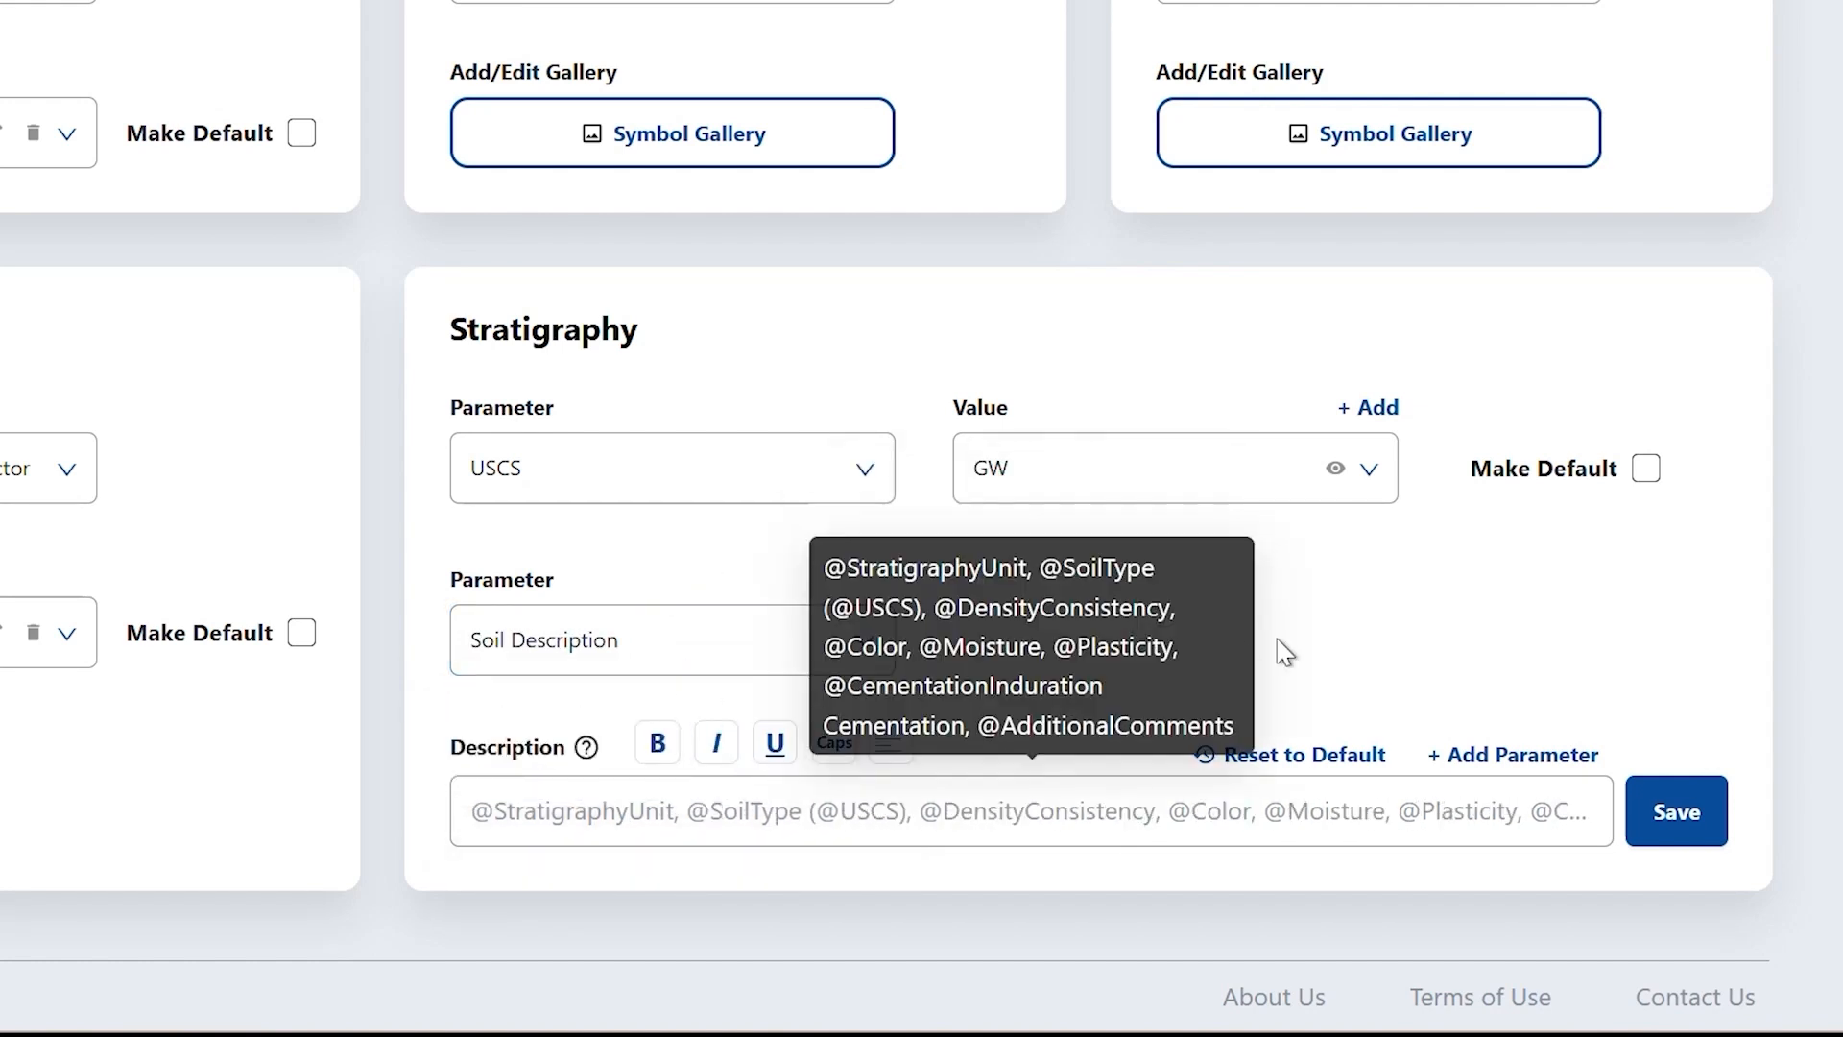
{"action": "left_click", "coordinate": [557, 811]}
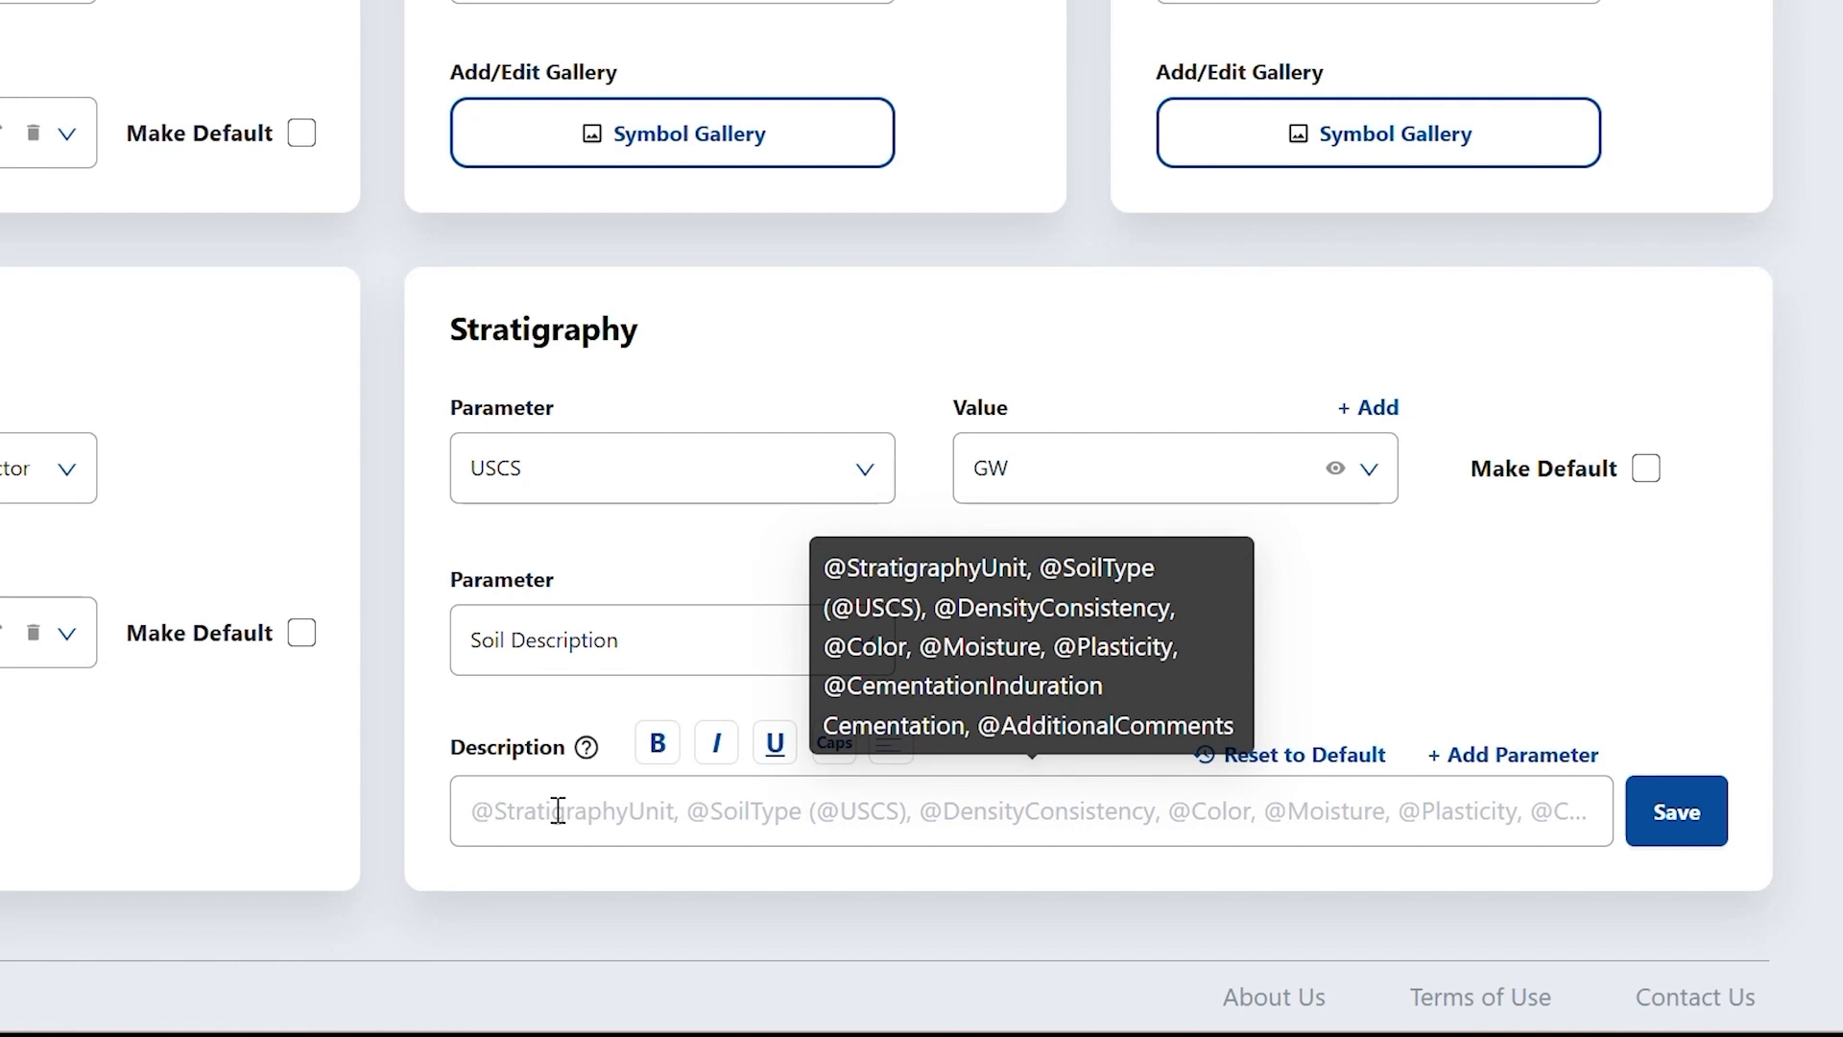
- Delete a stray @ from the template and close the field list without inserting anything
{"action": "type", "text": "@"}
{"action": "mouse_move", "coordinate": [741, 884]}
{"action": "left_mouse_down"}
{"action": "mouse_move", "coordinate": [741, 970]}
{"action": "mouse_move", "coordinate": [741, 878]}
{"action": "left_mouse_up"}
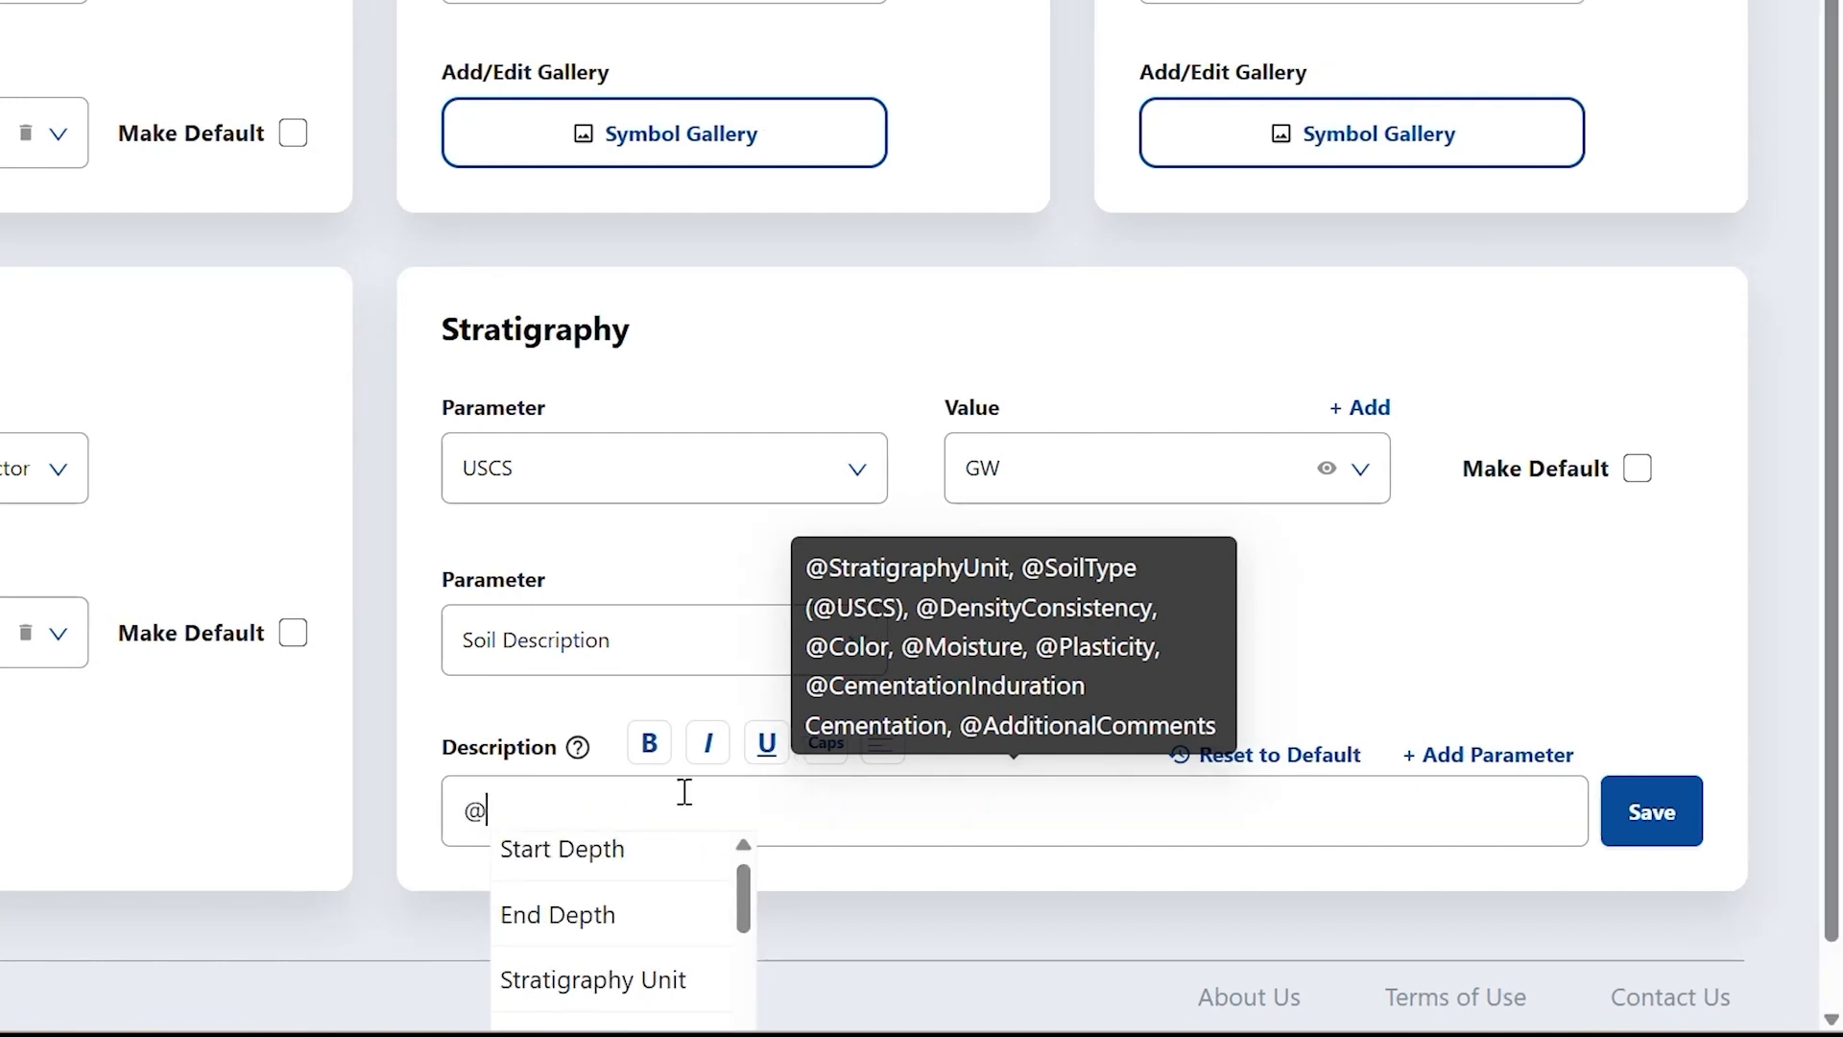
{"action": "key", "text": "BackSpace"}
{"action": "left_click", "coordinate": [1512, 758]}
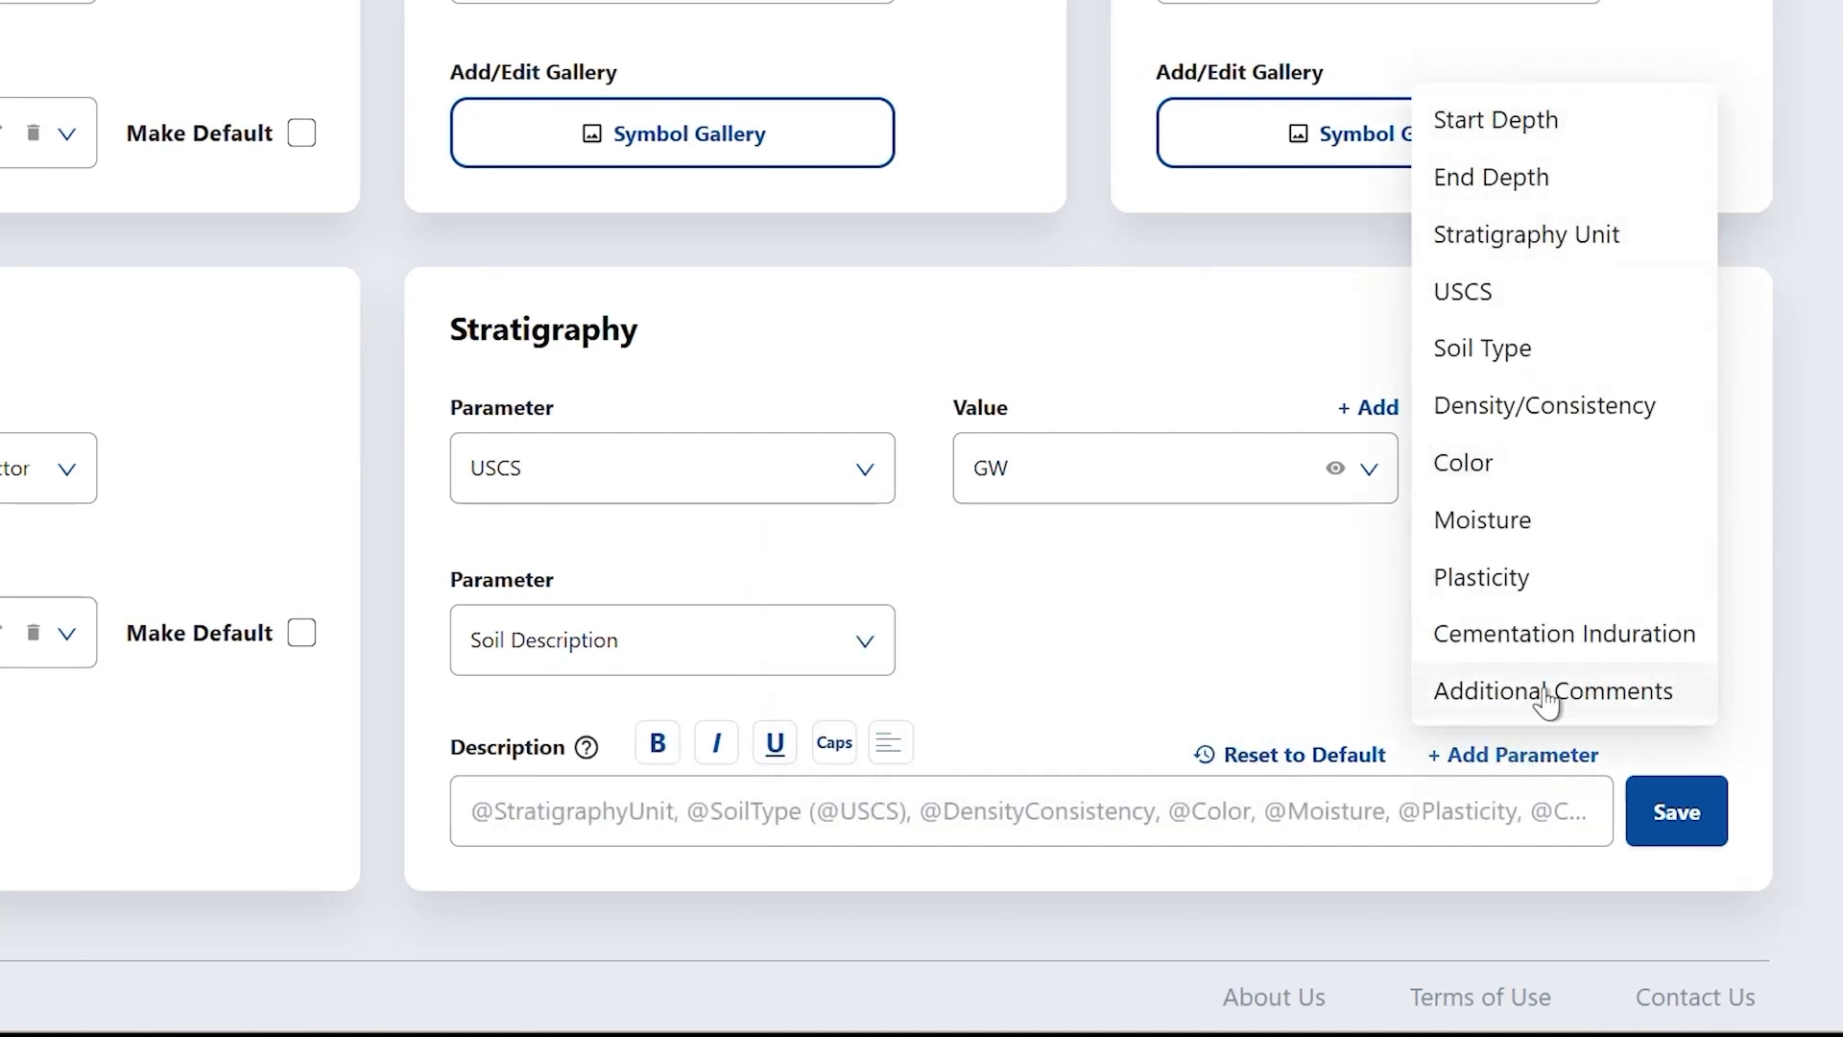
{"action": "left_click", "coordinate": [1332, 679]}
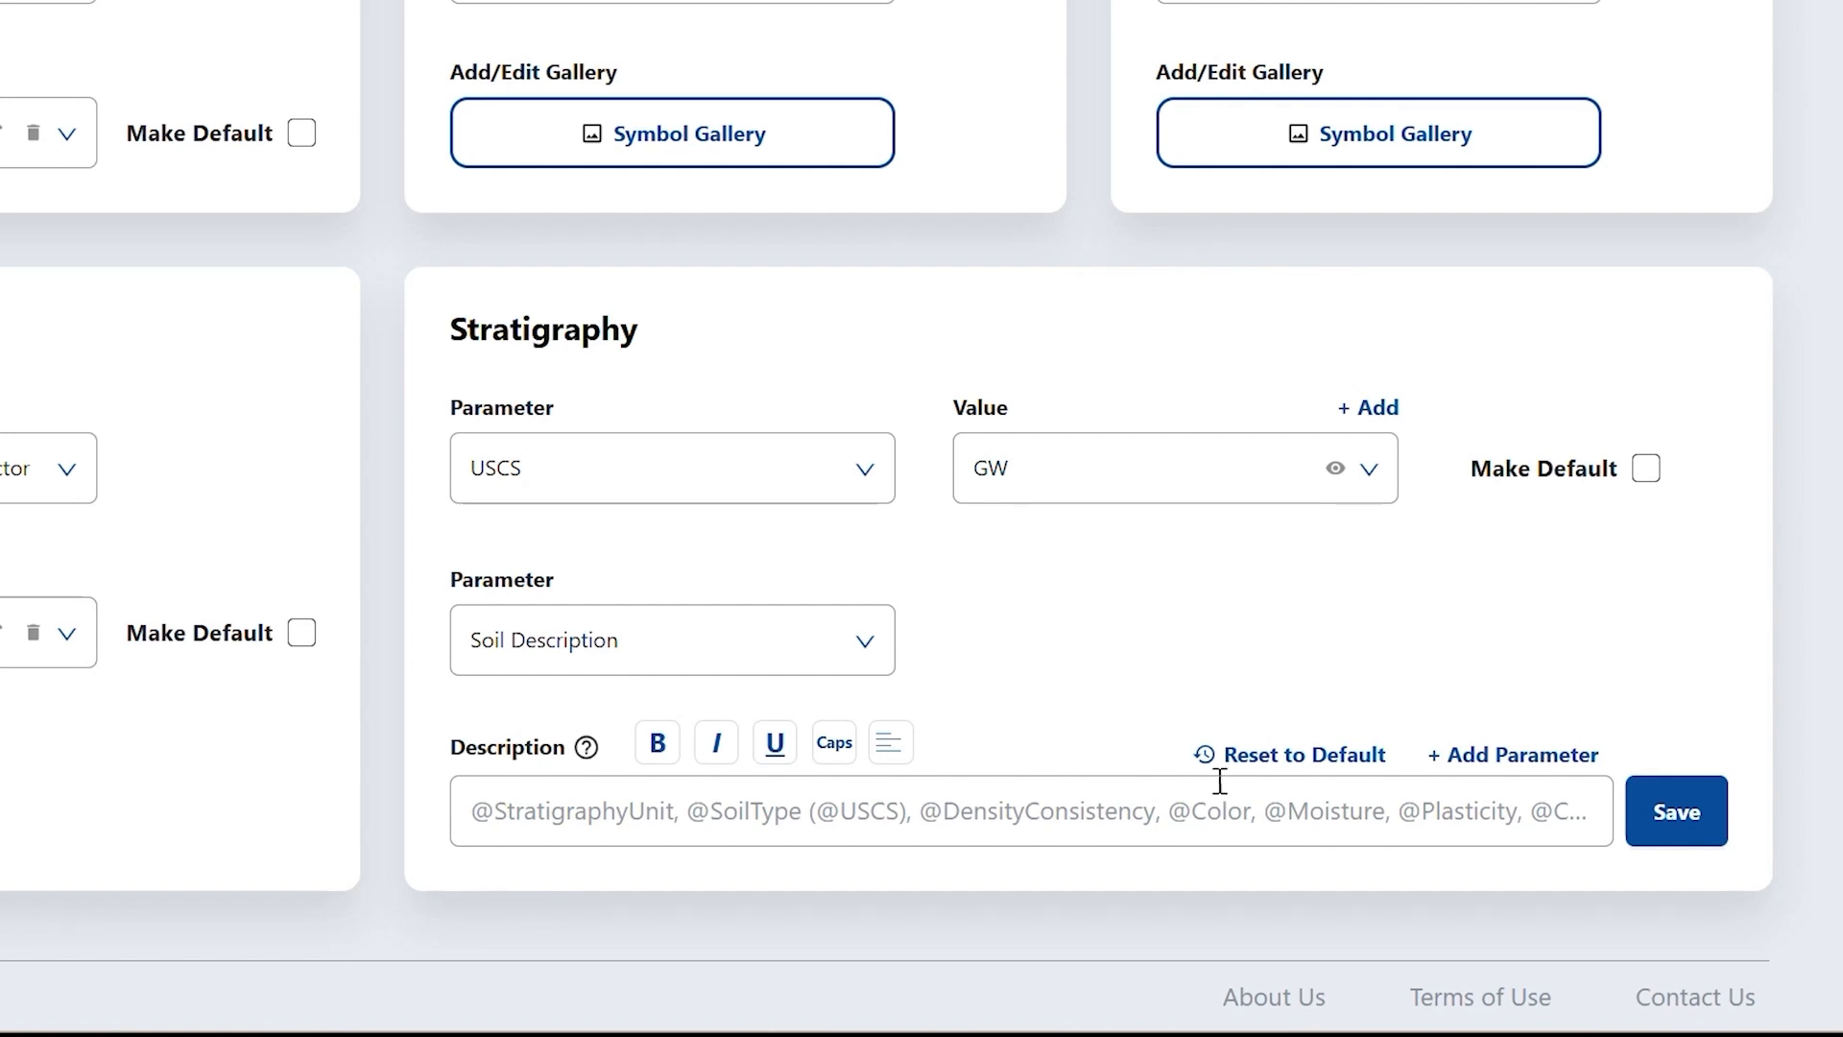
{"action": "left_click", "coordinate": [1159, 819]}
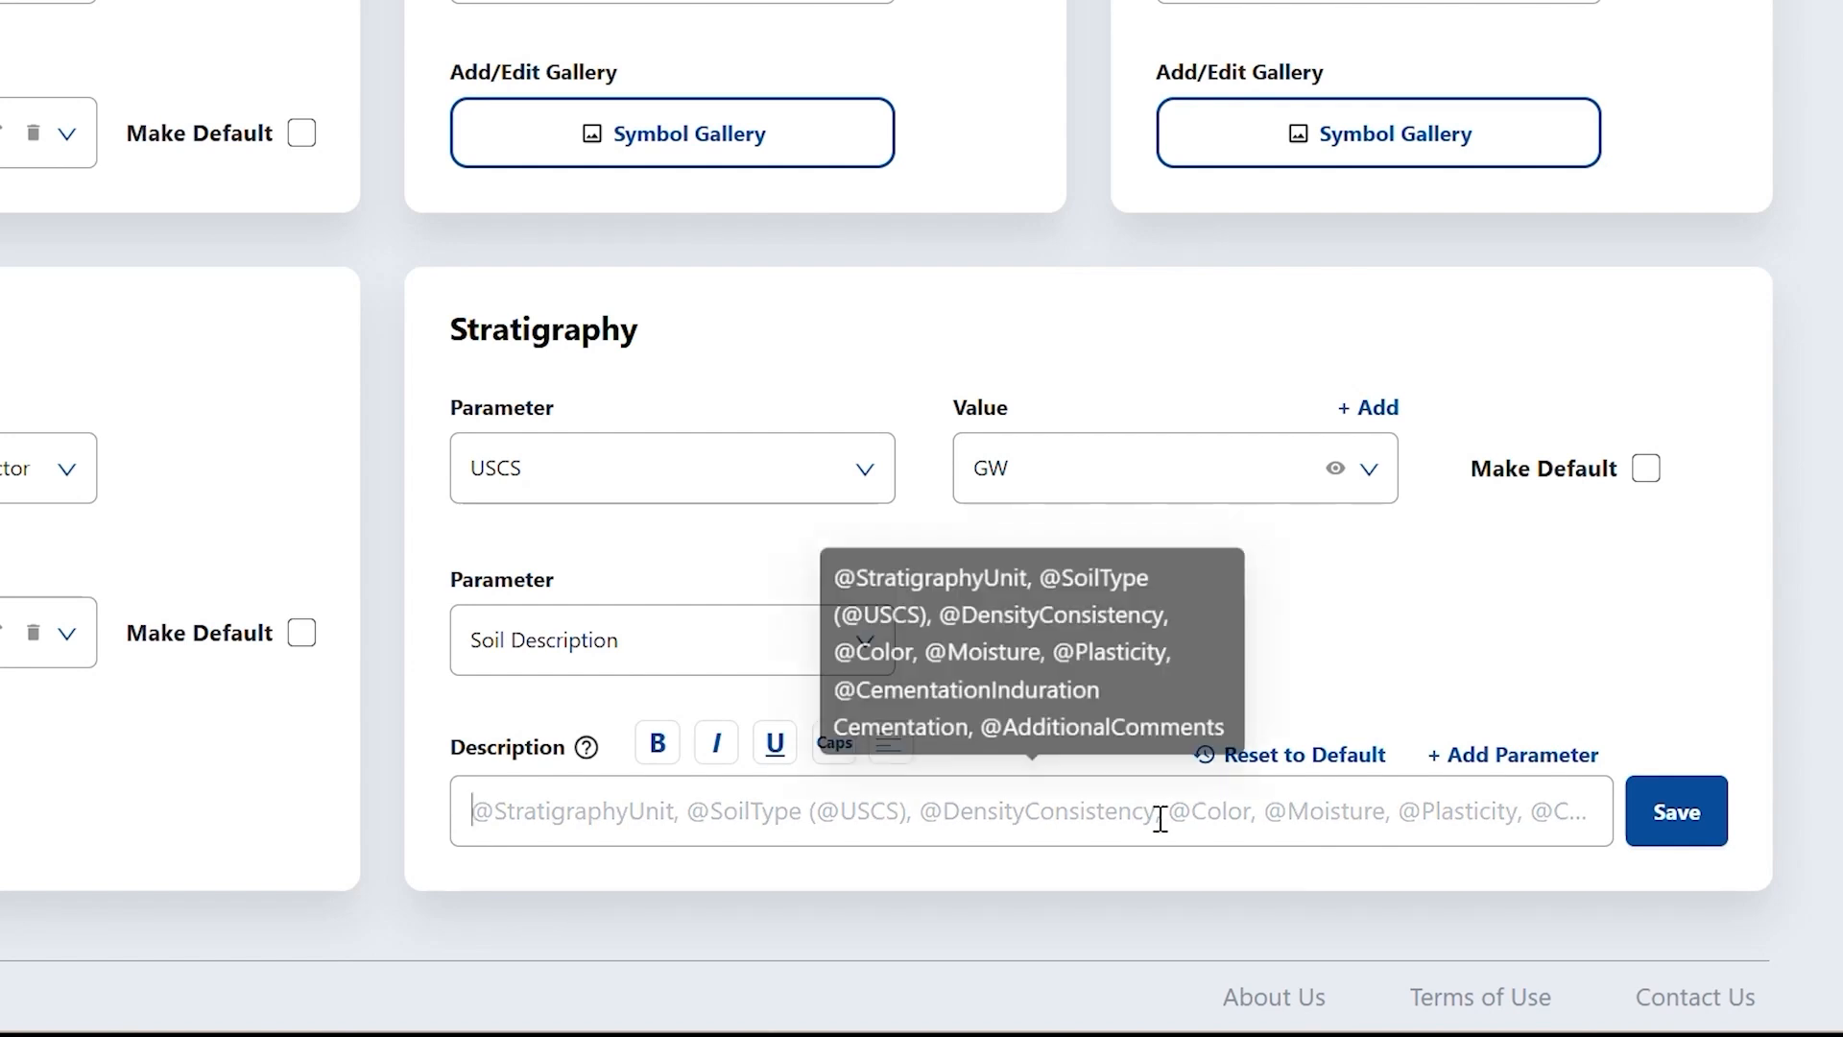
{"action": "type", "text": "@stra"}
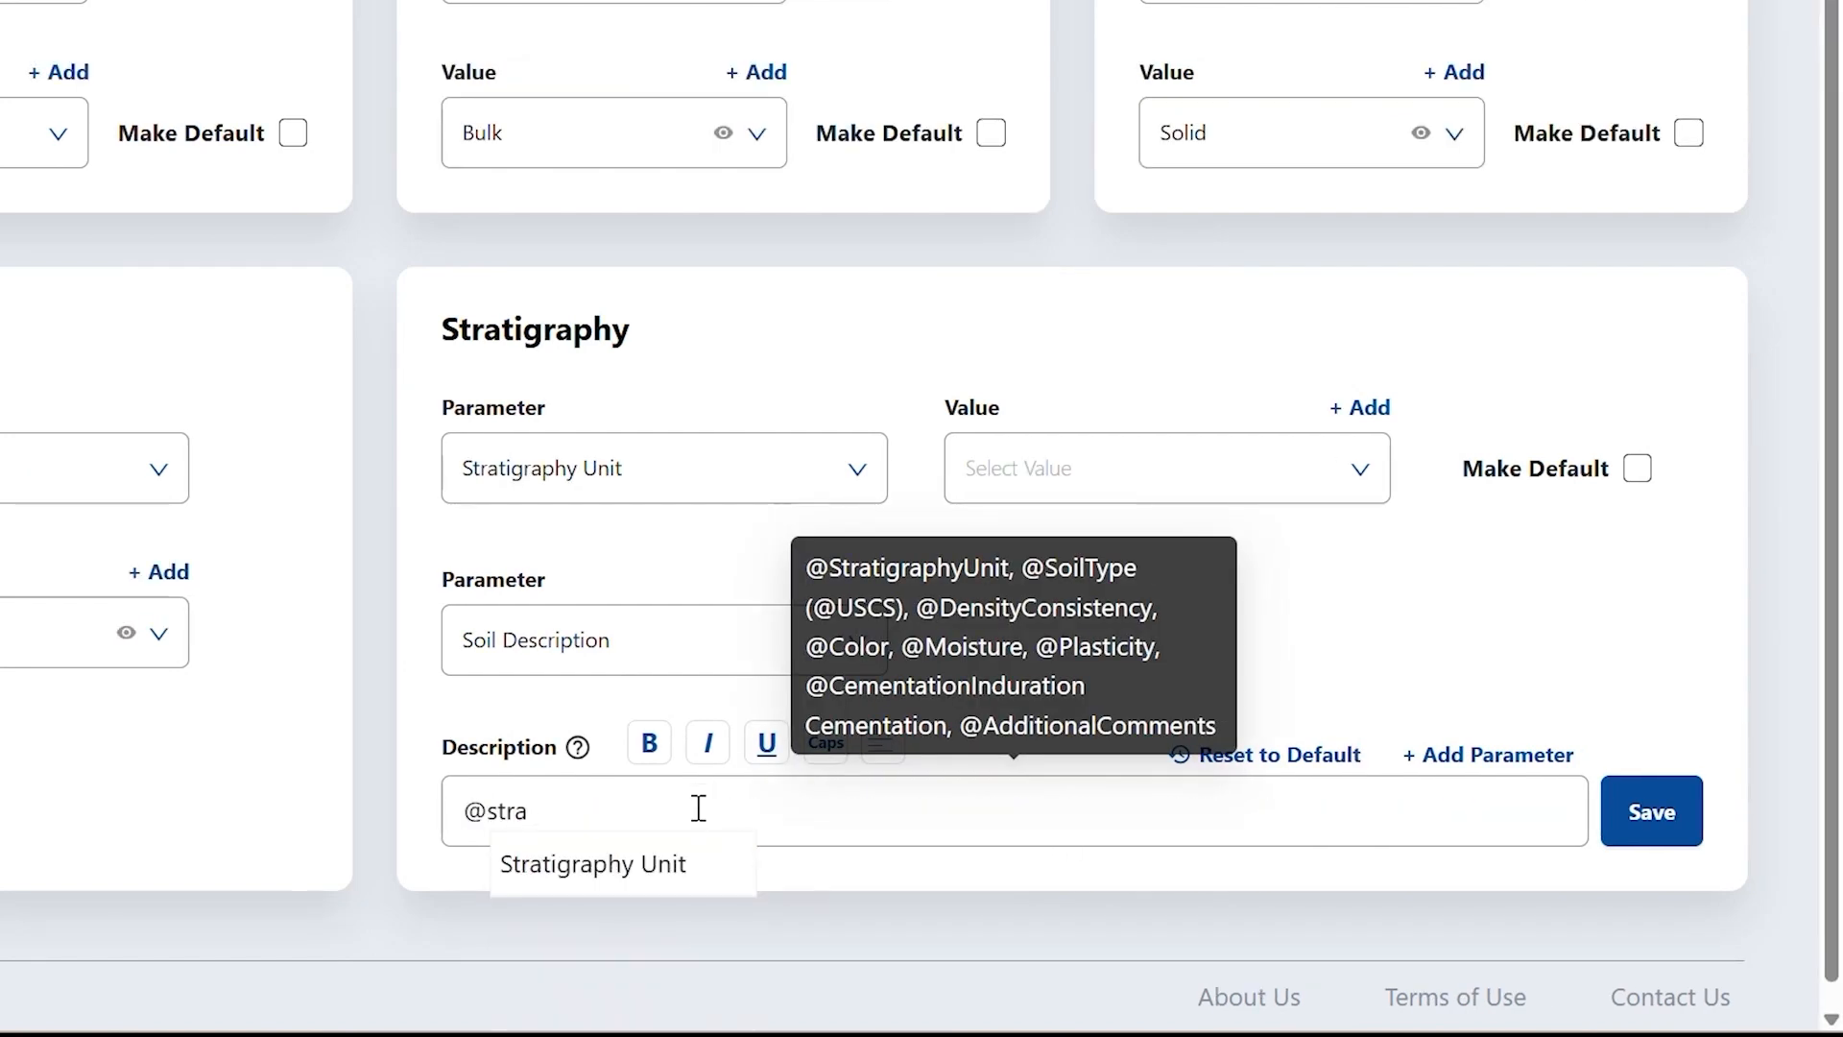
{"action": "key", "text": "Return"}
{"action": "type", "text": ": @soil"}
{"action": "key", "text": "Return"}
{"action": "type", "text": "("}
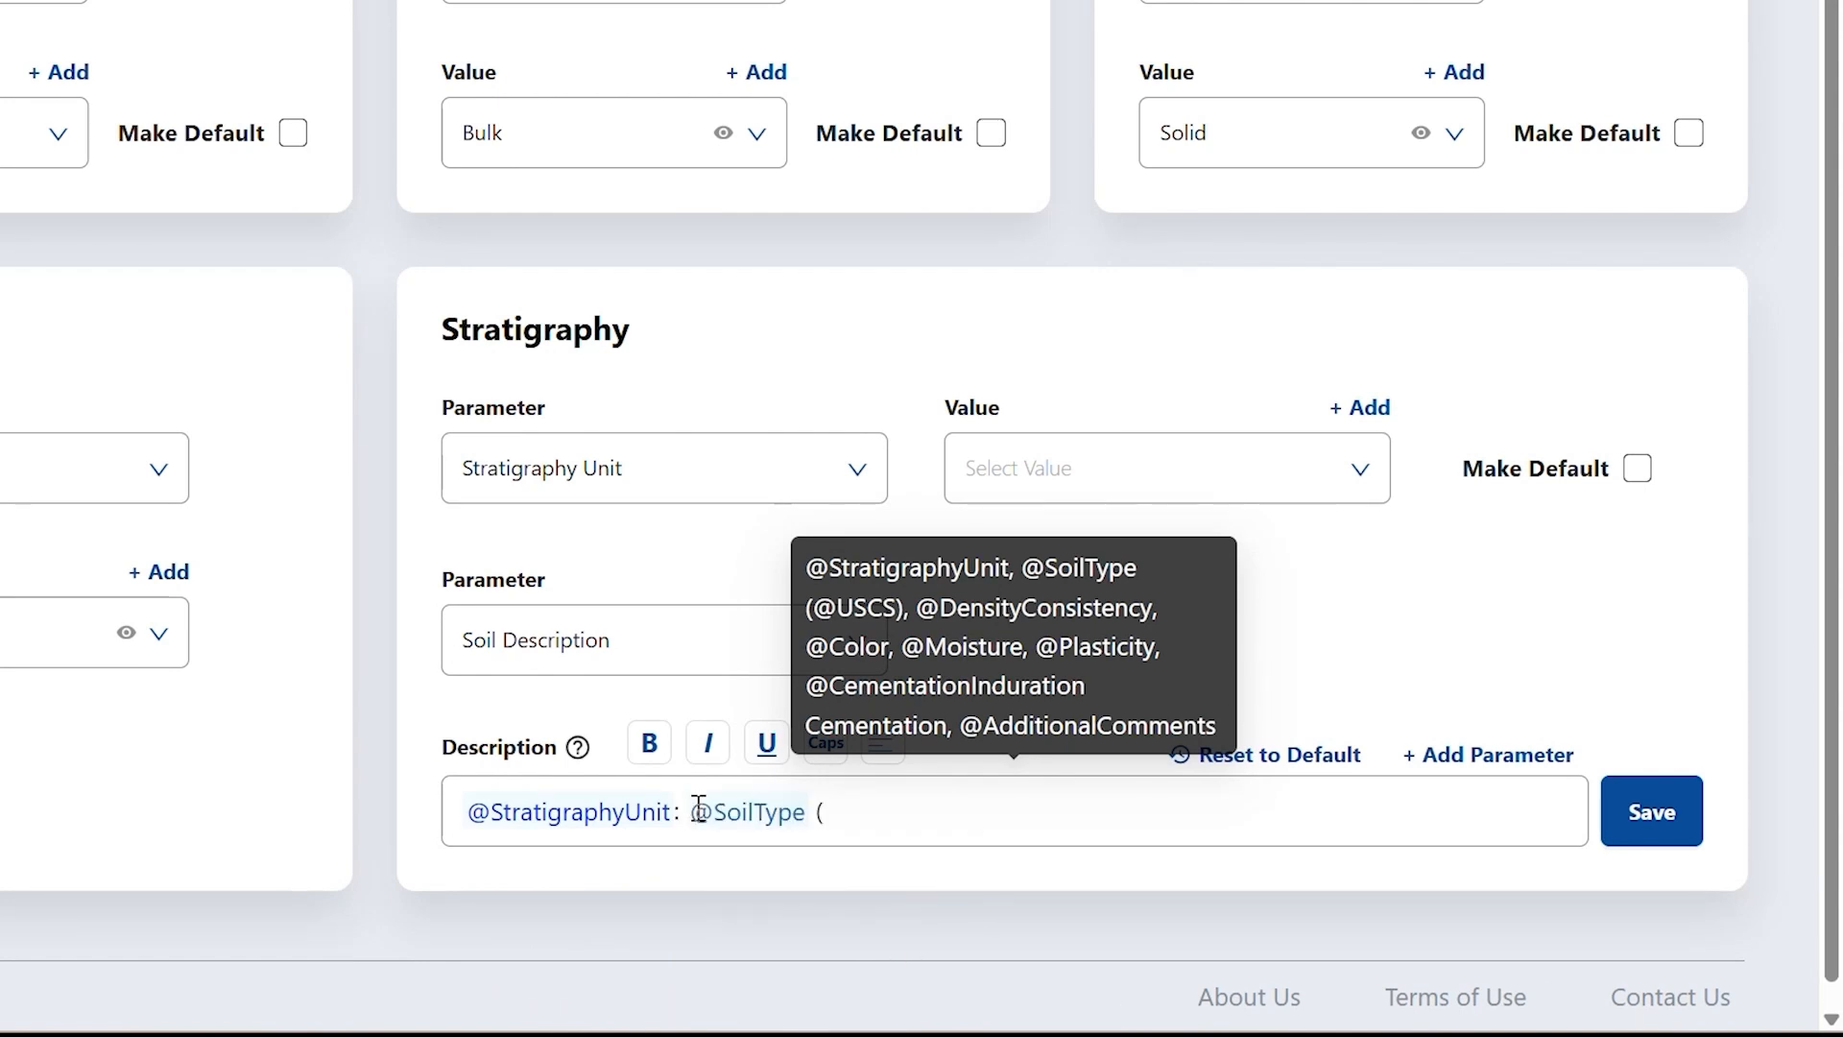
{"action": "type", "text": " @uscs"}
{"action": "key", "text": "Return"}
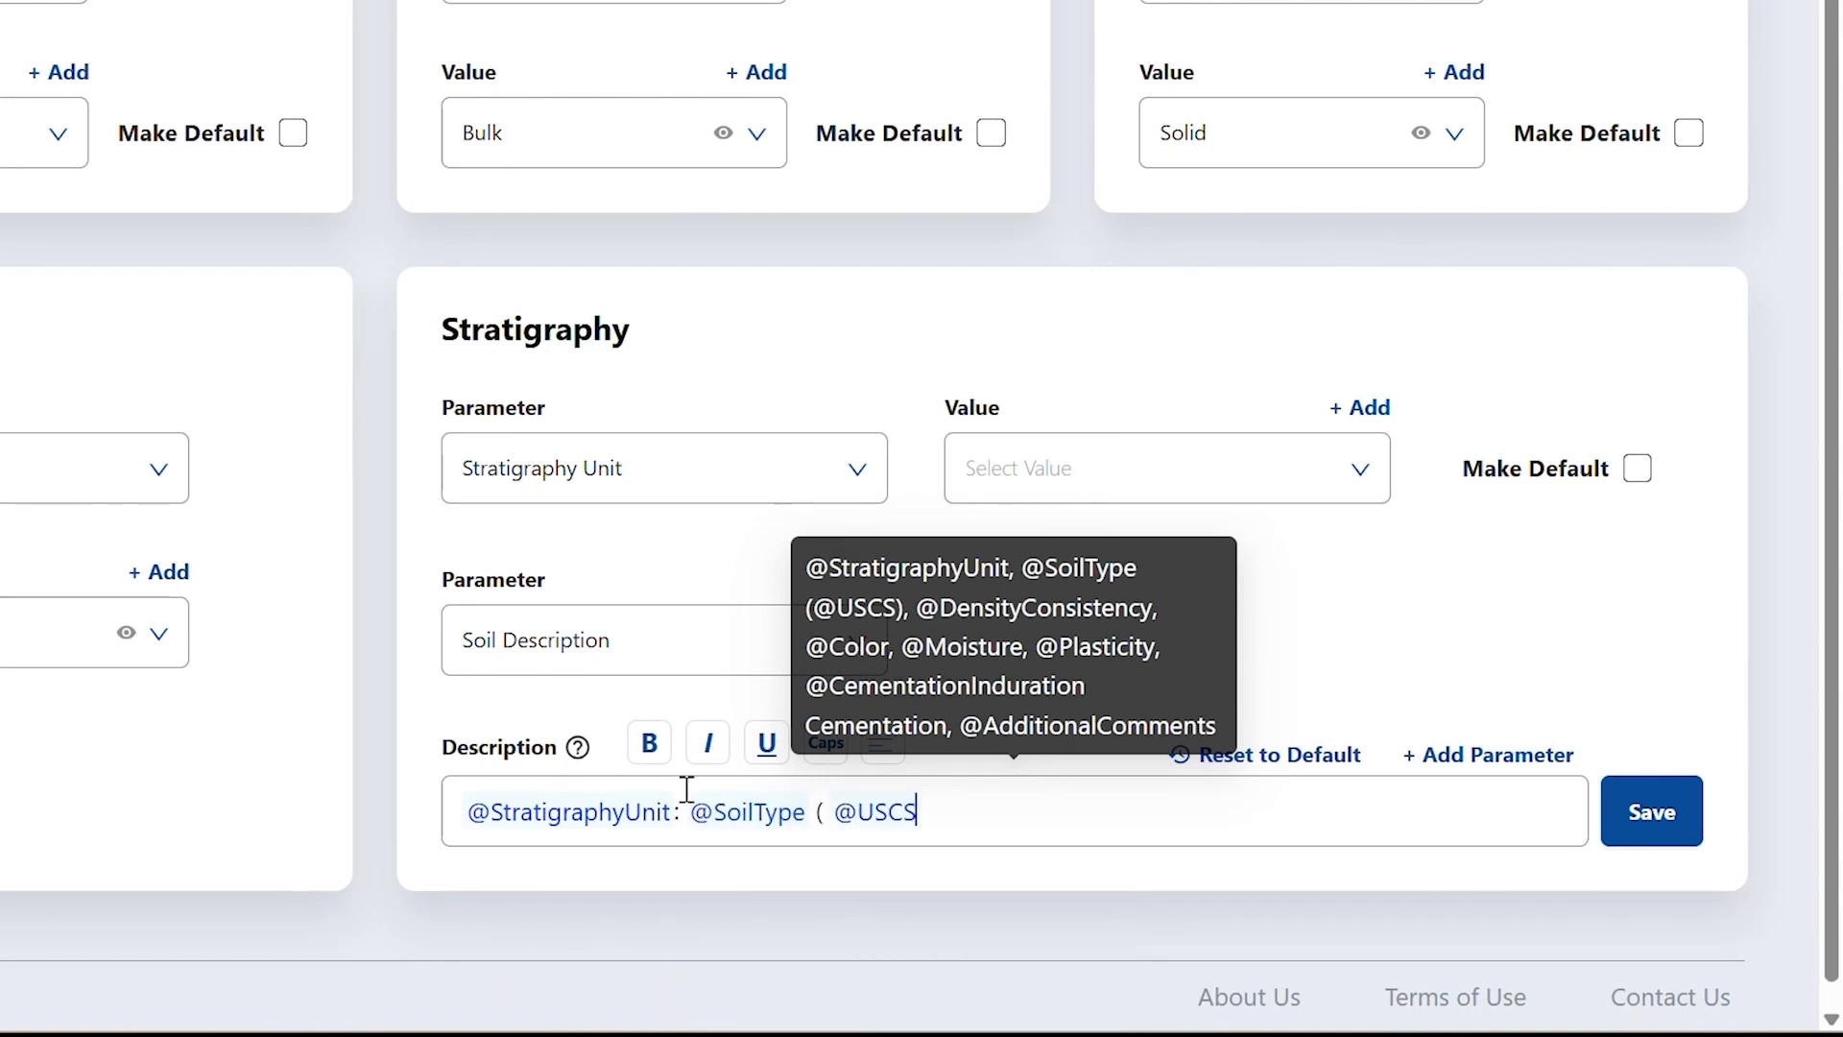
{"action": "key", "text": "BackSpace"}
{"action": "key", "text": "Right"}
{"action": "key", "text": "Right"}
{"action": "key", "text": "Right"}
{"action": "key", "text": "Right"}
{"action": "type", "text": ", @fe"}
{"action": "key", "text": "BackSpace"}
{"action": "key", "text": "BackSpace"}
{"action": "type", "text": "densit"}
{"action": "key", "text": "Return"}
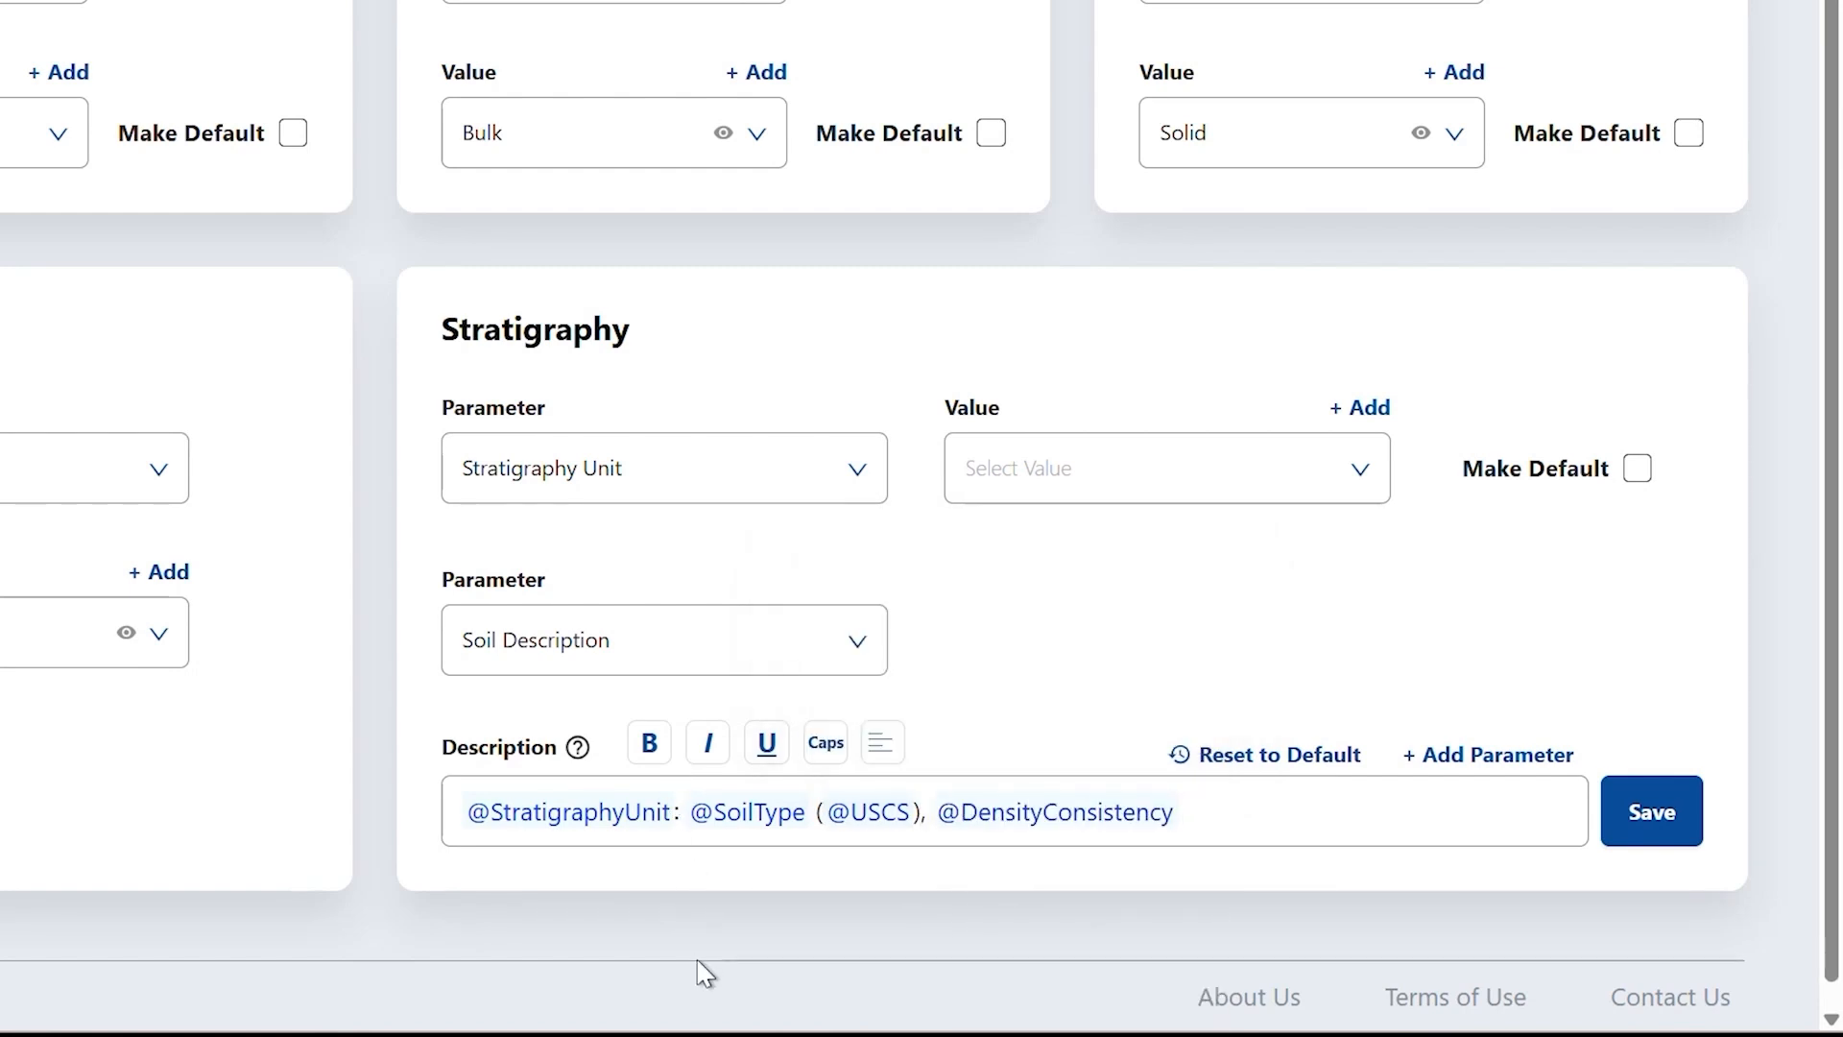
{"action": "type", "text": "@col"}
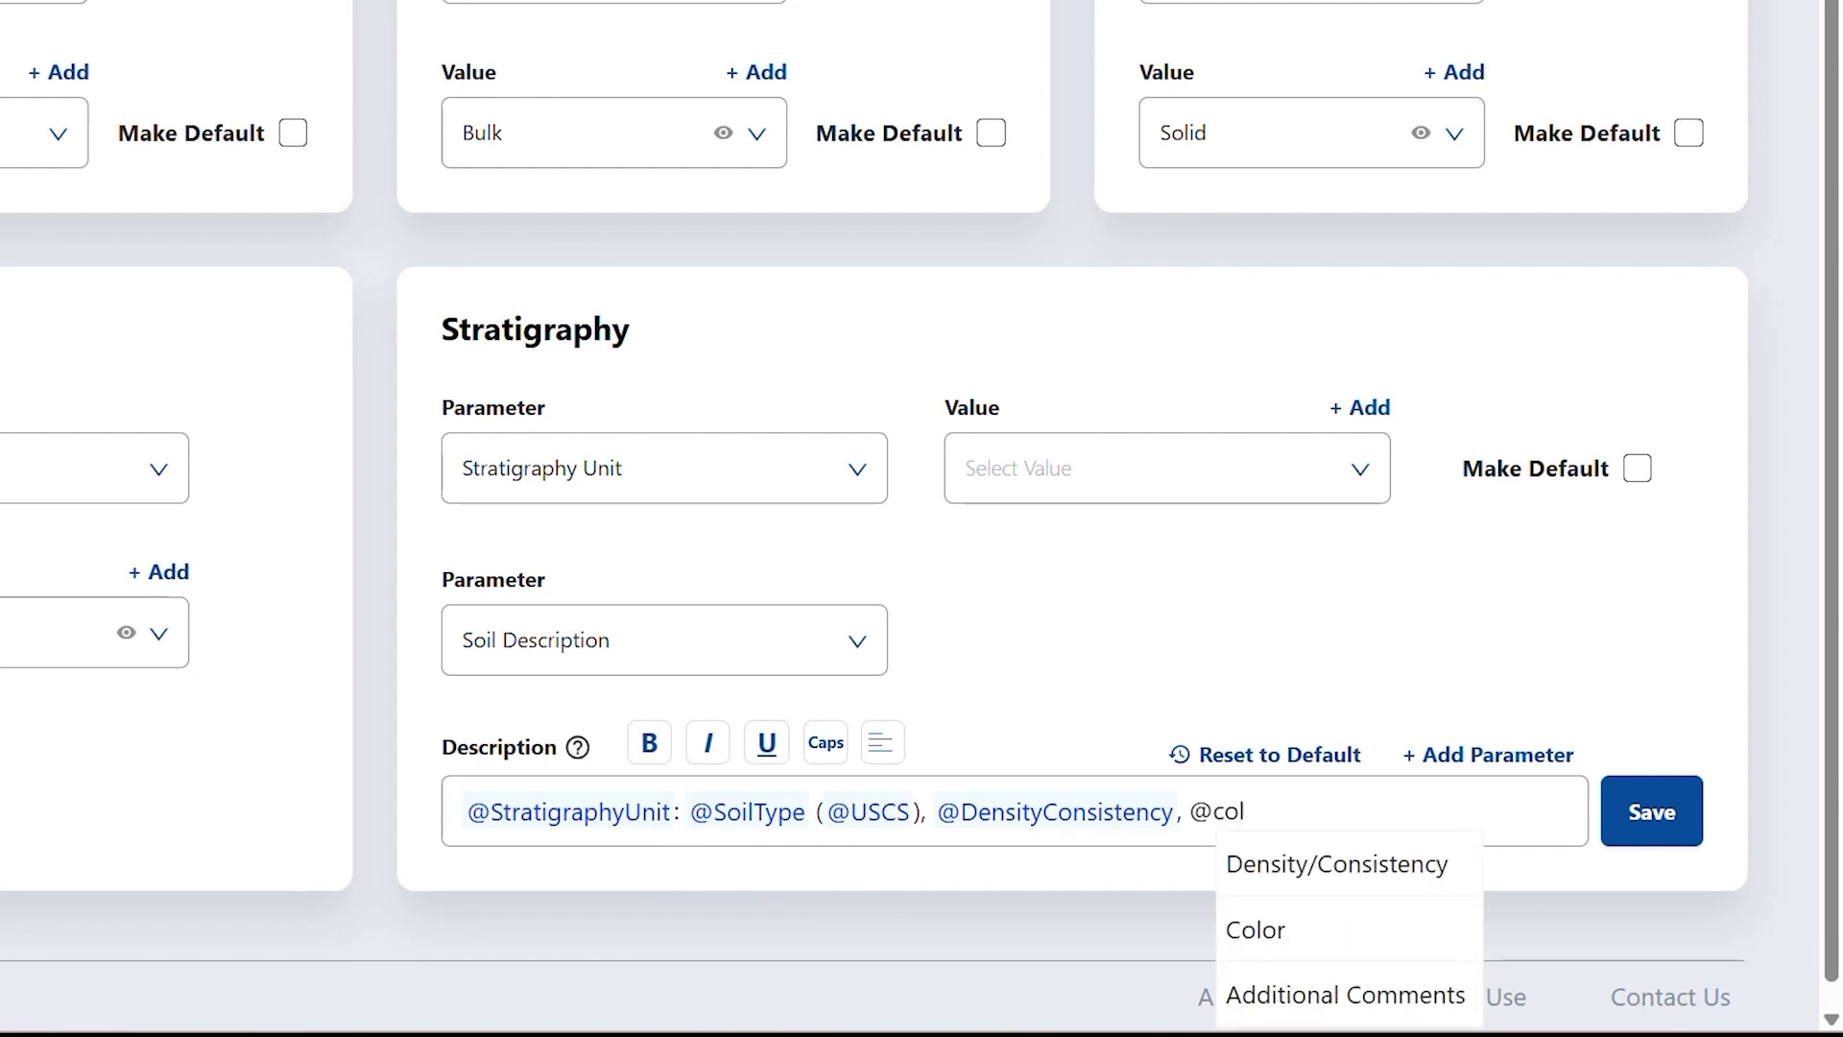
{"action": "key", "text": "Down"}
{"action": "key", "text": "Return"}
{"action": "type", "text": ", @mo"}
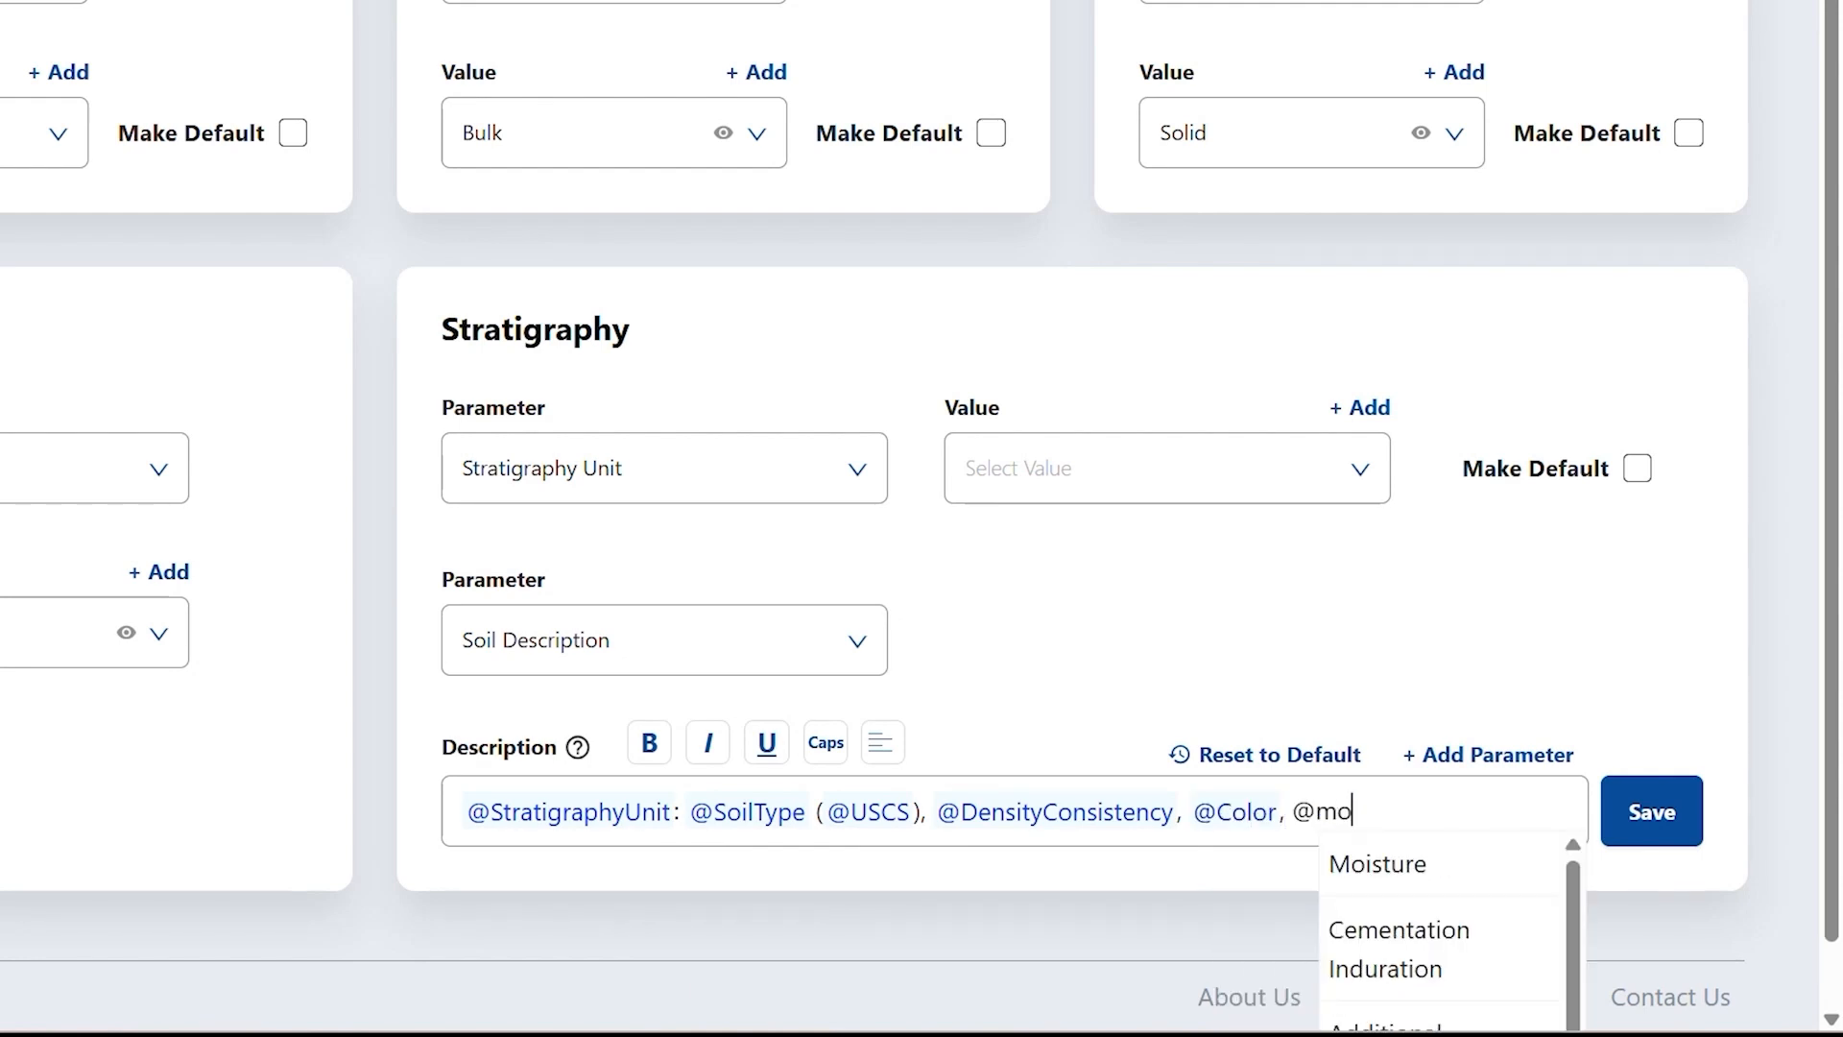
{"action": "type", "text": "ist"}
{"action": "key", "text": "Return"}
{"action": "type", "text": ", @addi"}
{"action": "key", "text": "Return"}
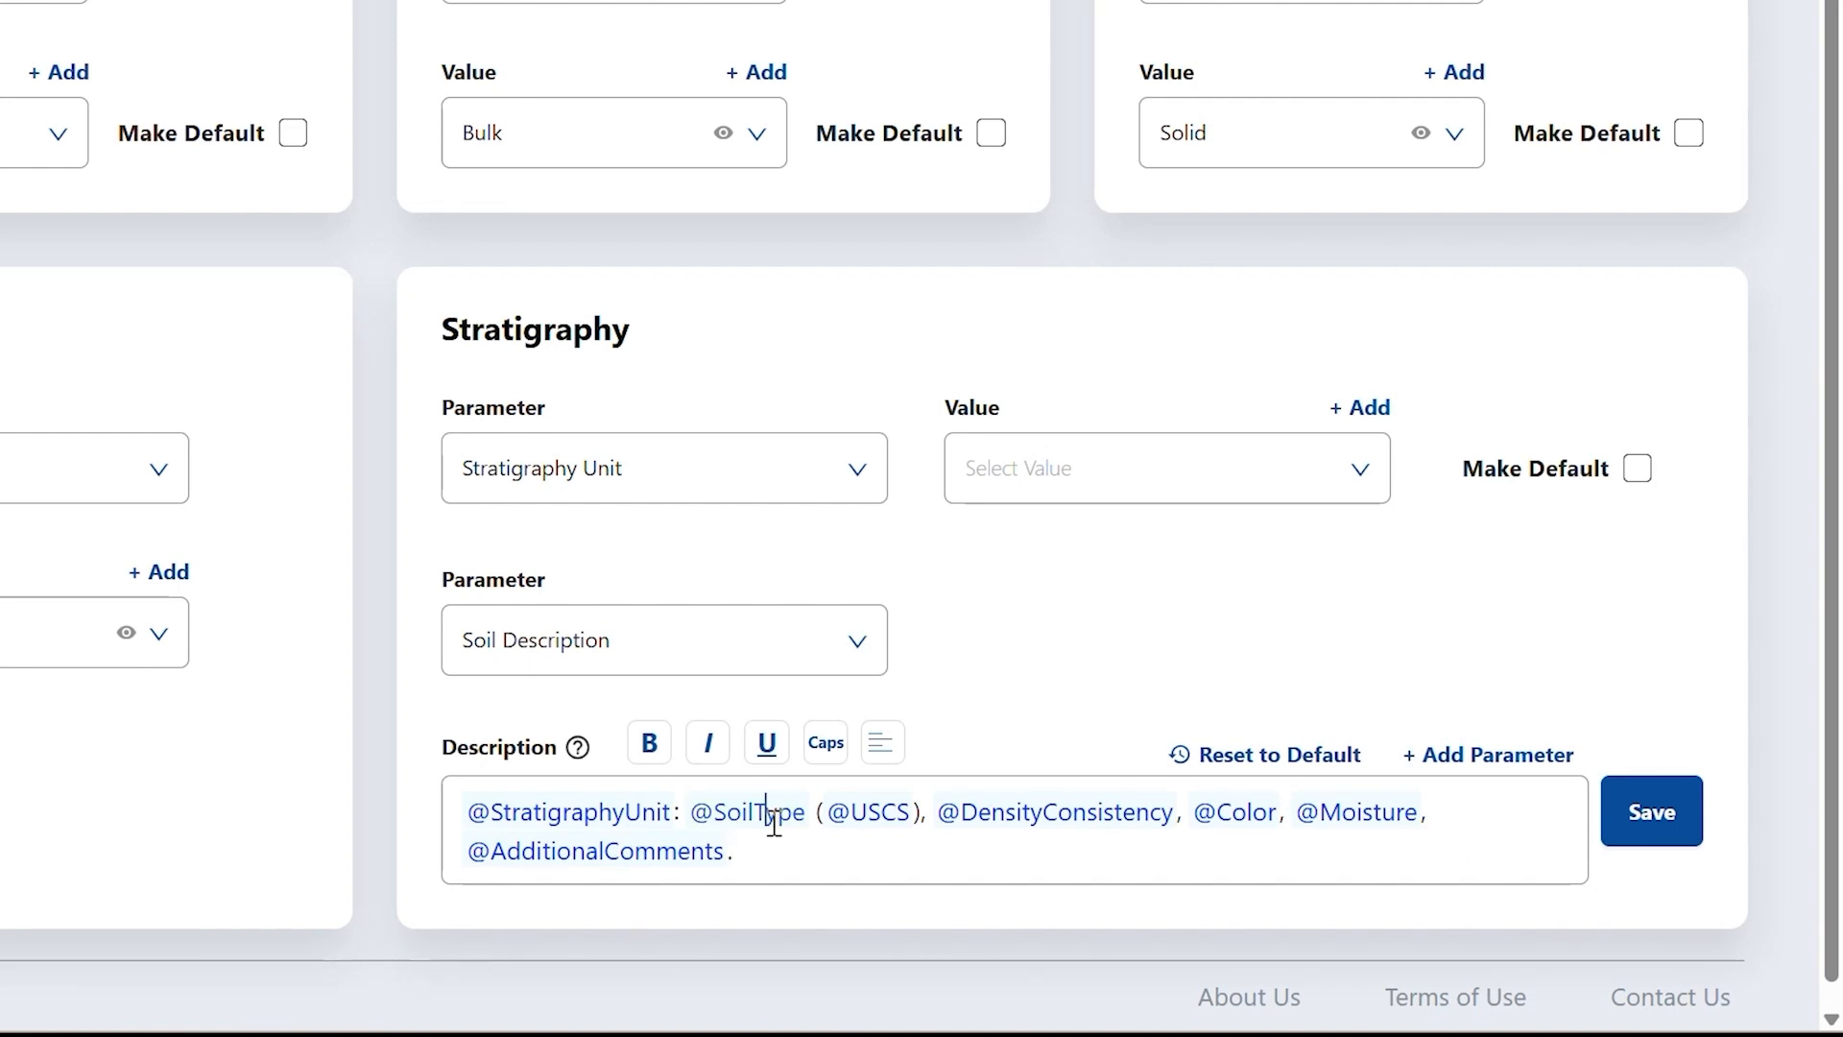
{"action": "double_click", "coordinate": [553, 814]}
{"action": "left_click_drag", "start_coordinate": [468, 815], "coordinate": [674, 812]}
{"action": "left_click", "coordinate": [651, 745]}
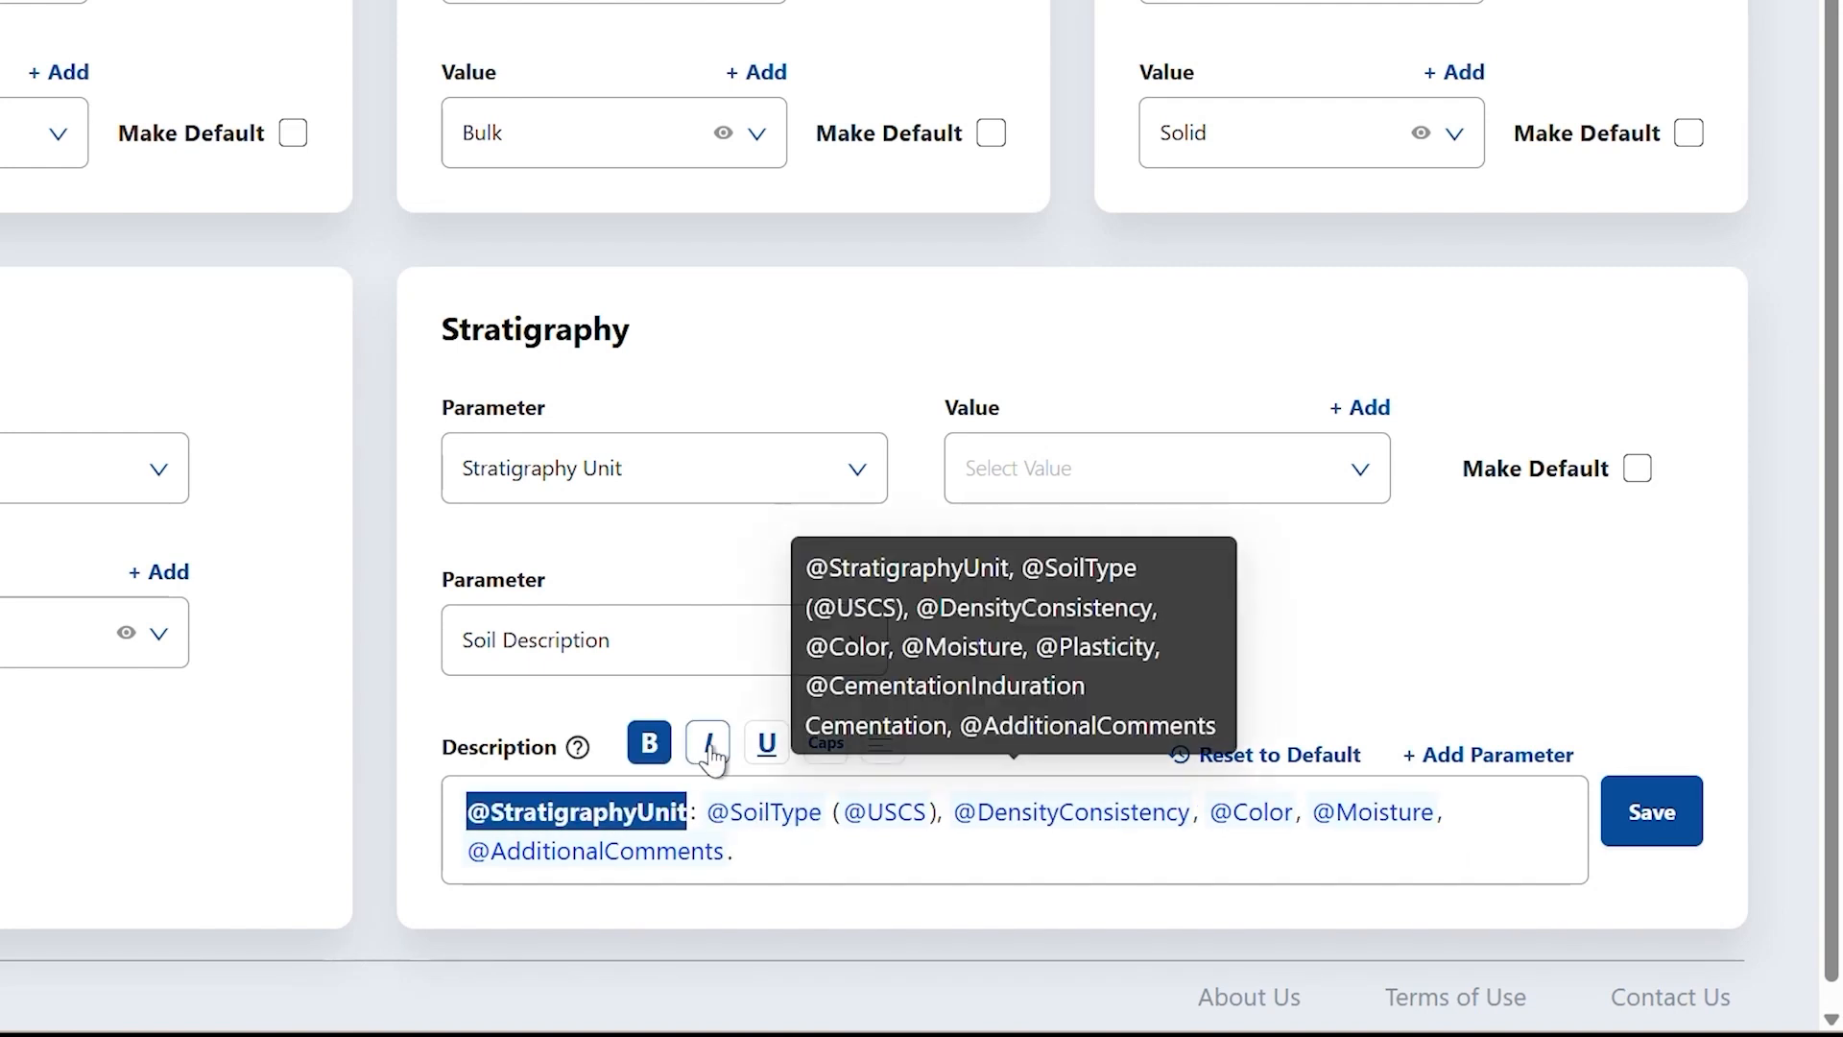
{"action": "left_click", "coordinate": [708, 745]}
{"action": "left_click", "coordinate": [708, 745]}
{"action": "left_click", "coordinate": [766, 743]}
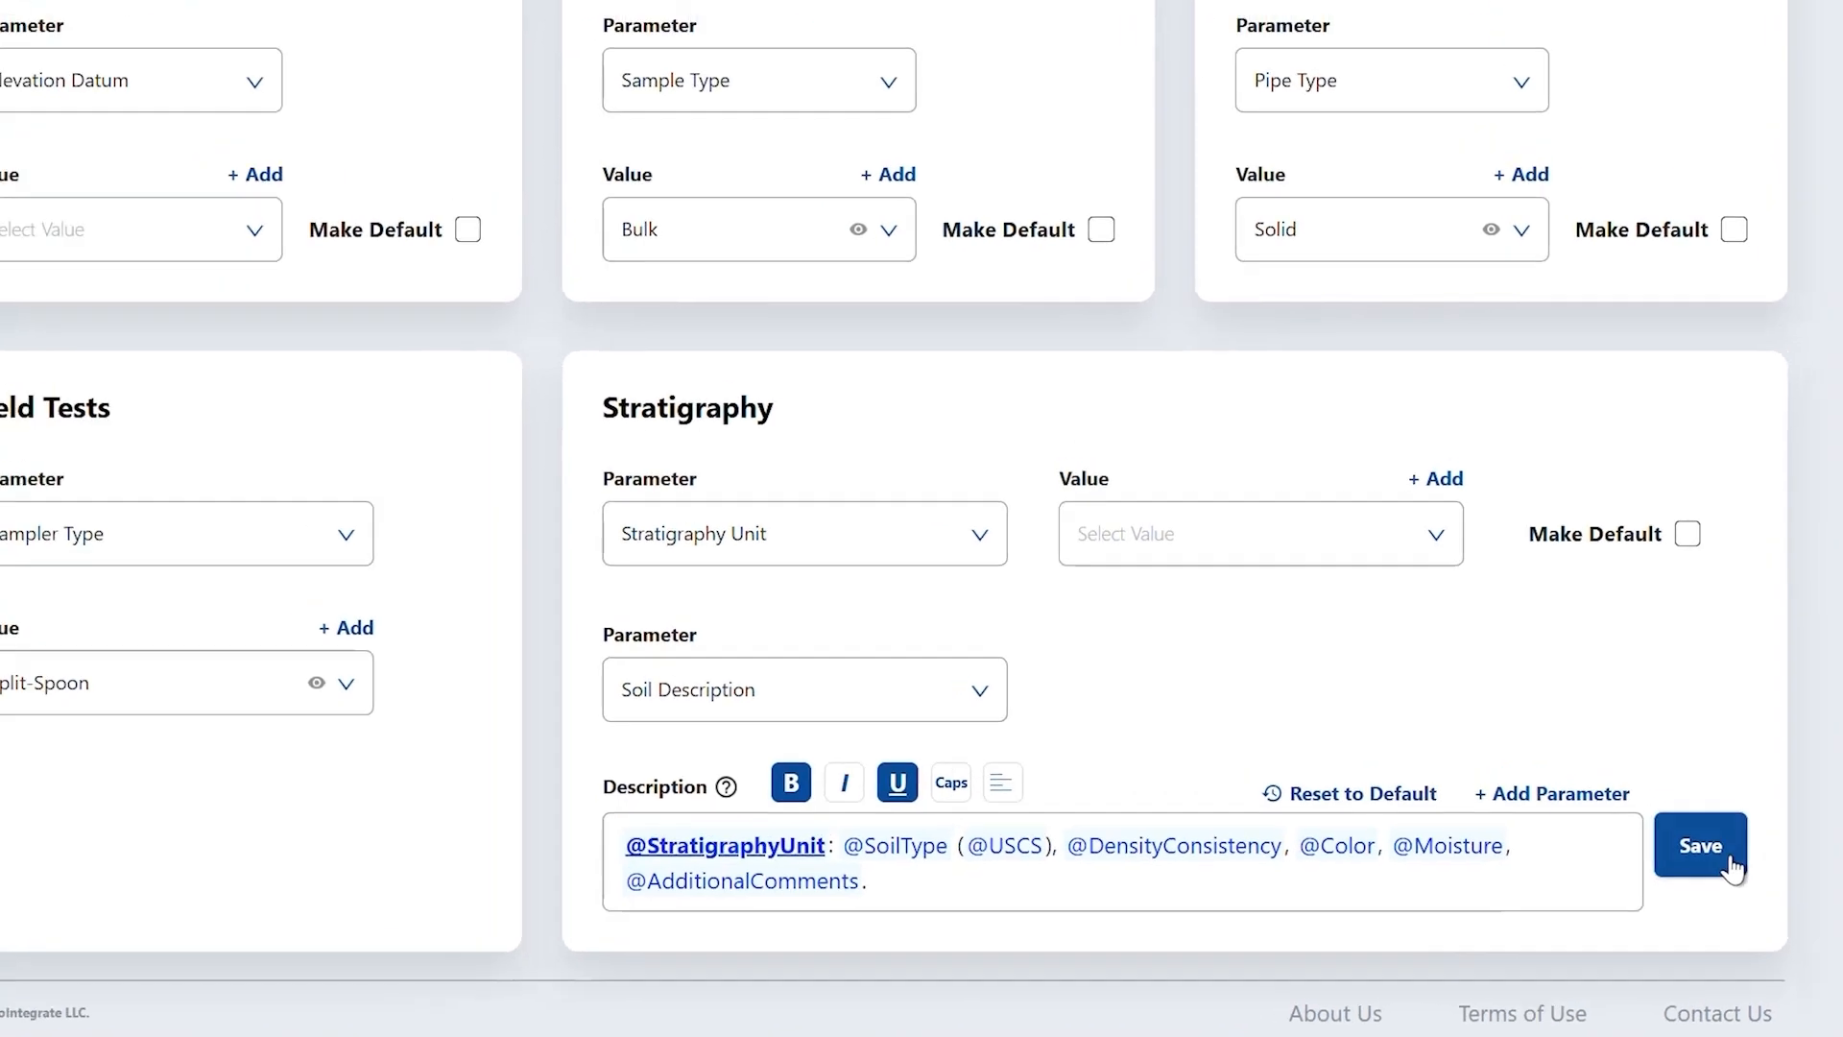
{"action": "left_click", "coordinate": [1718, 859]}
{"action": "left_click", "coordinate": [91, 158]}
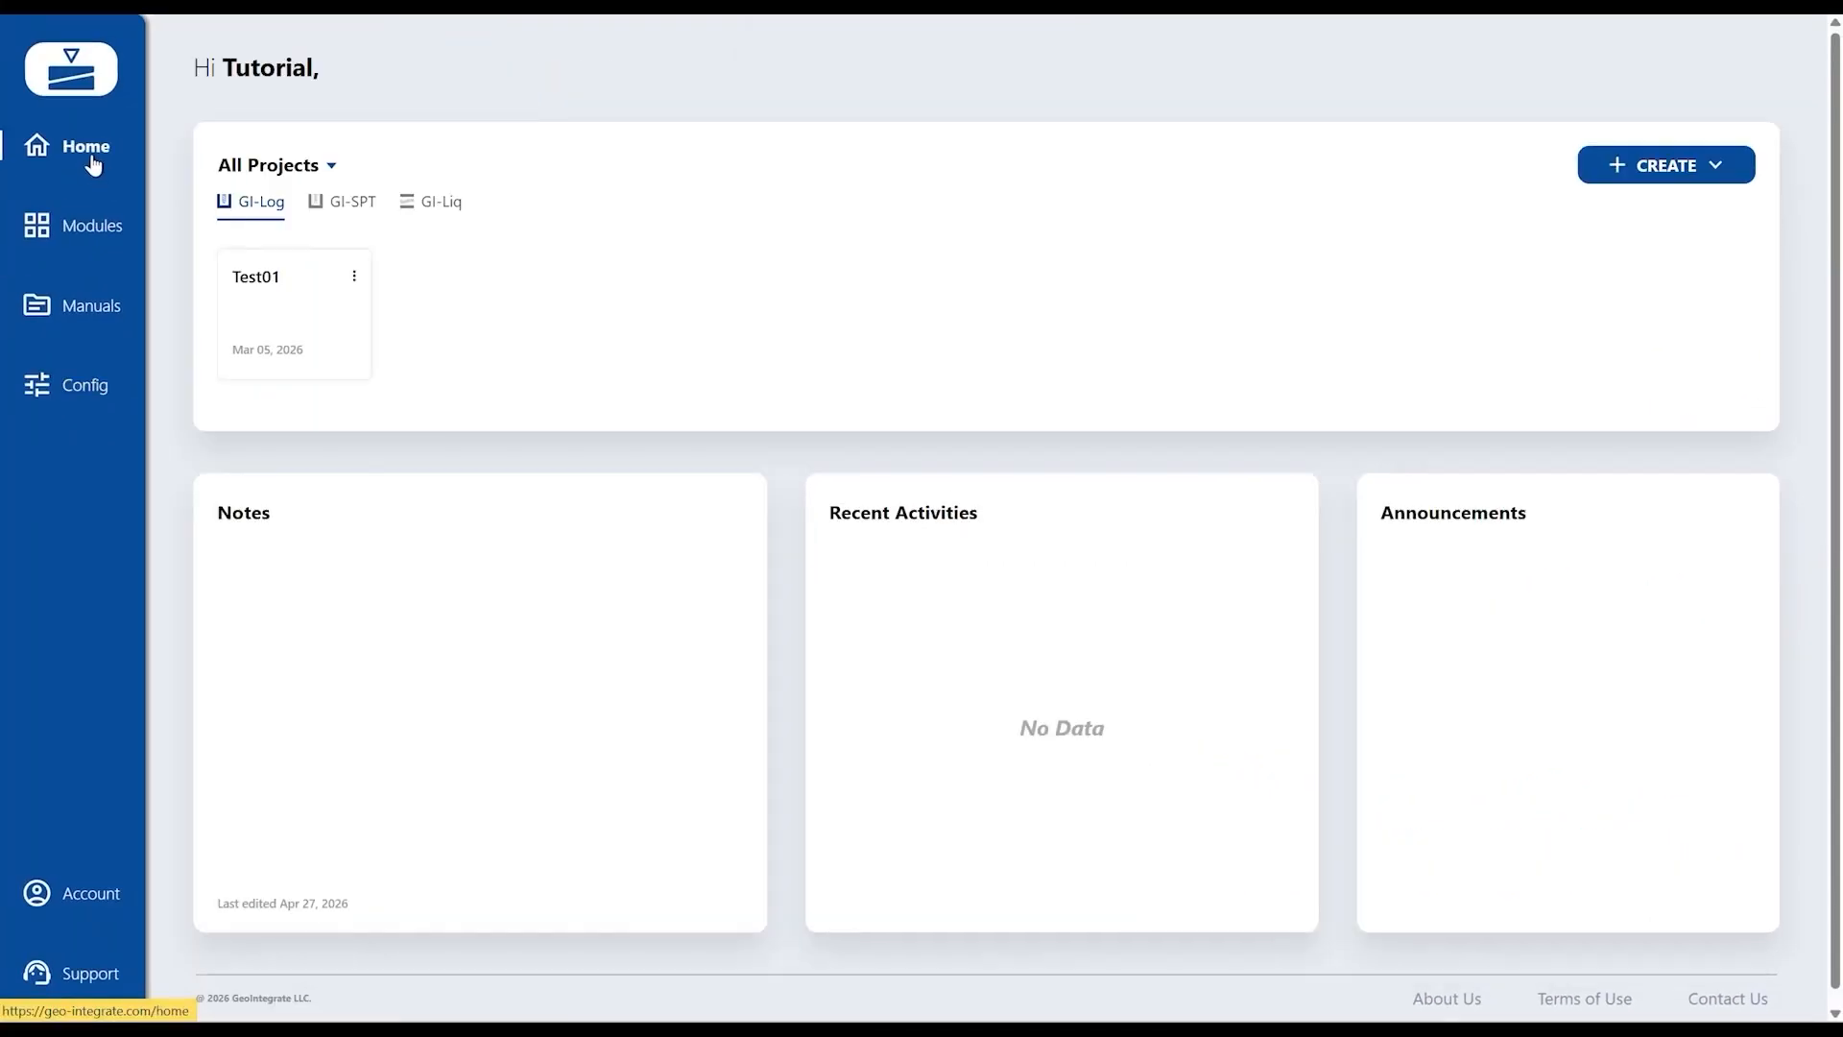
- Re-save the Test01 stratigraphy row and preview the boring log's new description format
{"action": "left_click", "coordinate": [257, 293]}
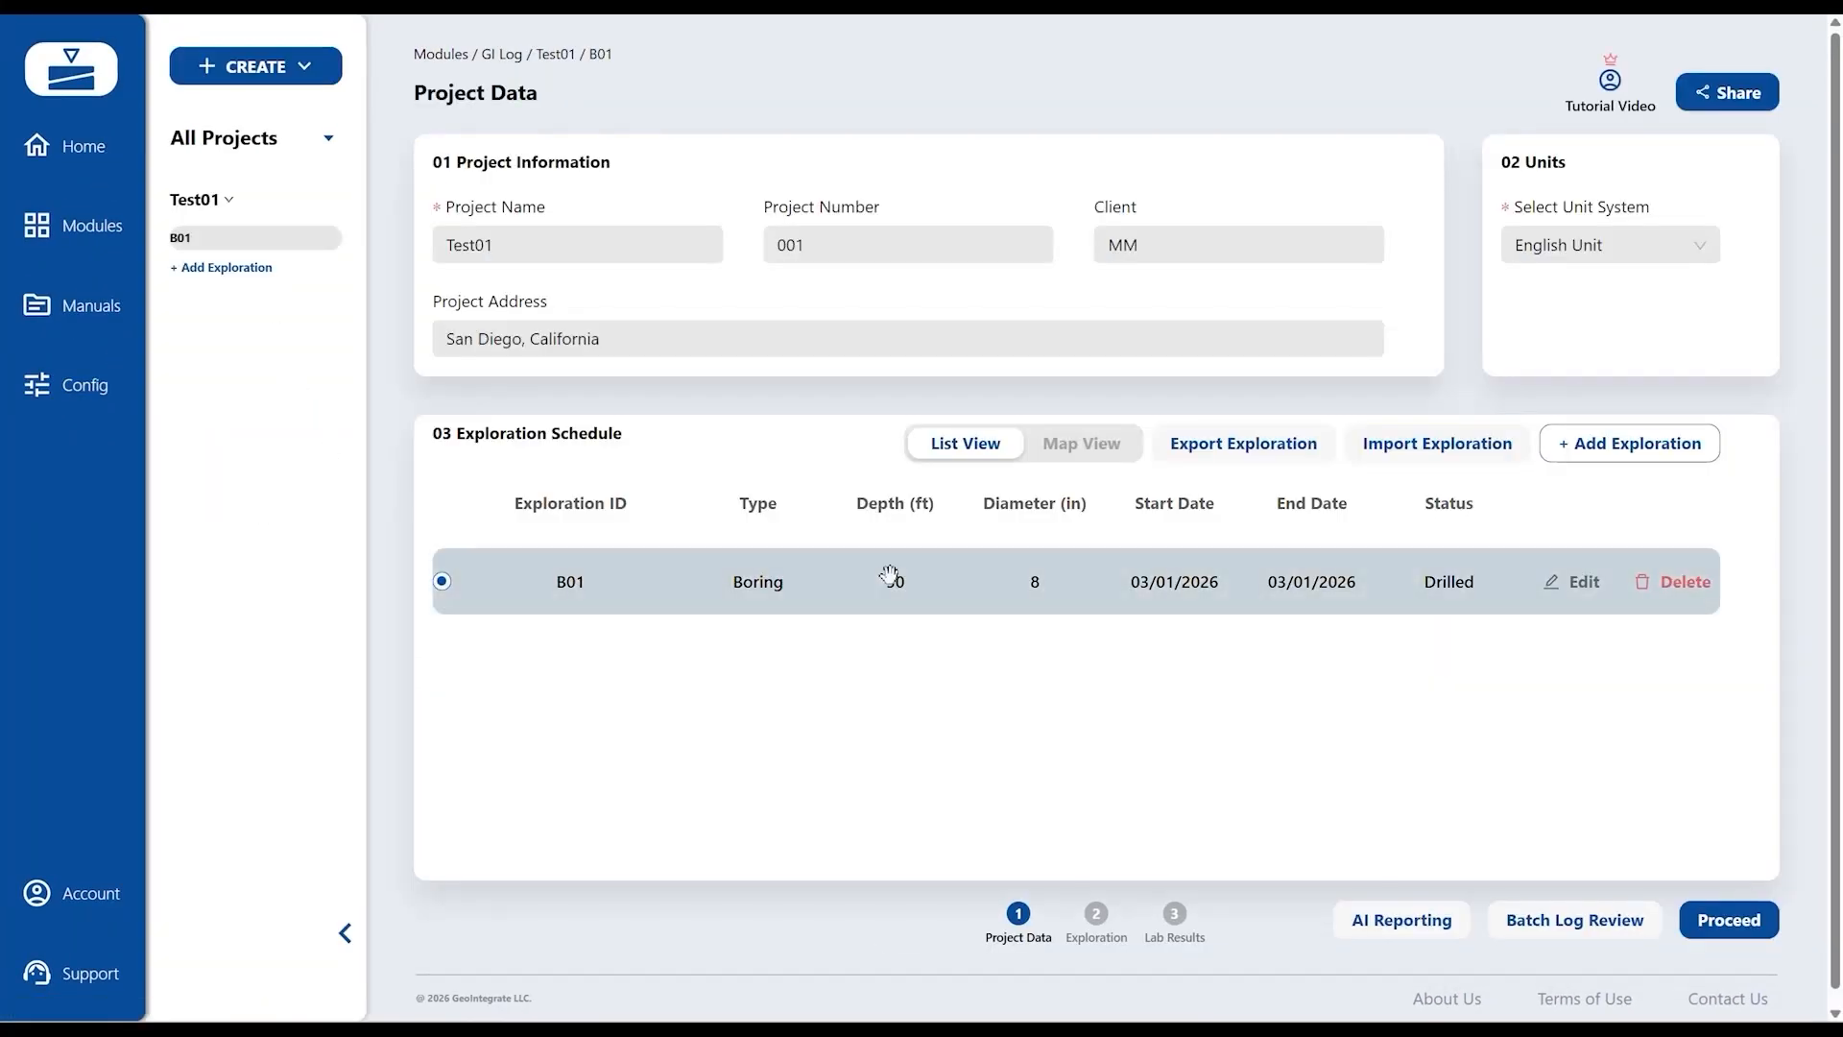
{"action": "left_click", "coordinate": [1728, 917]}
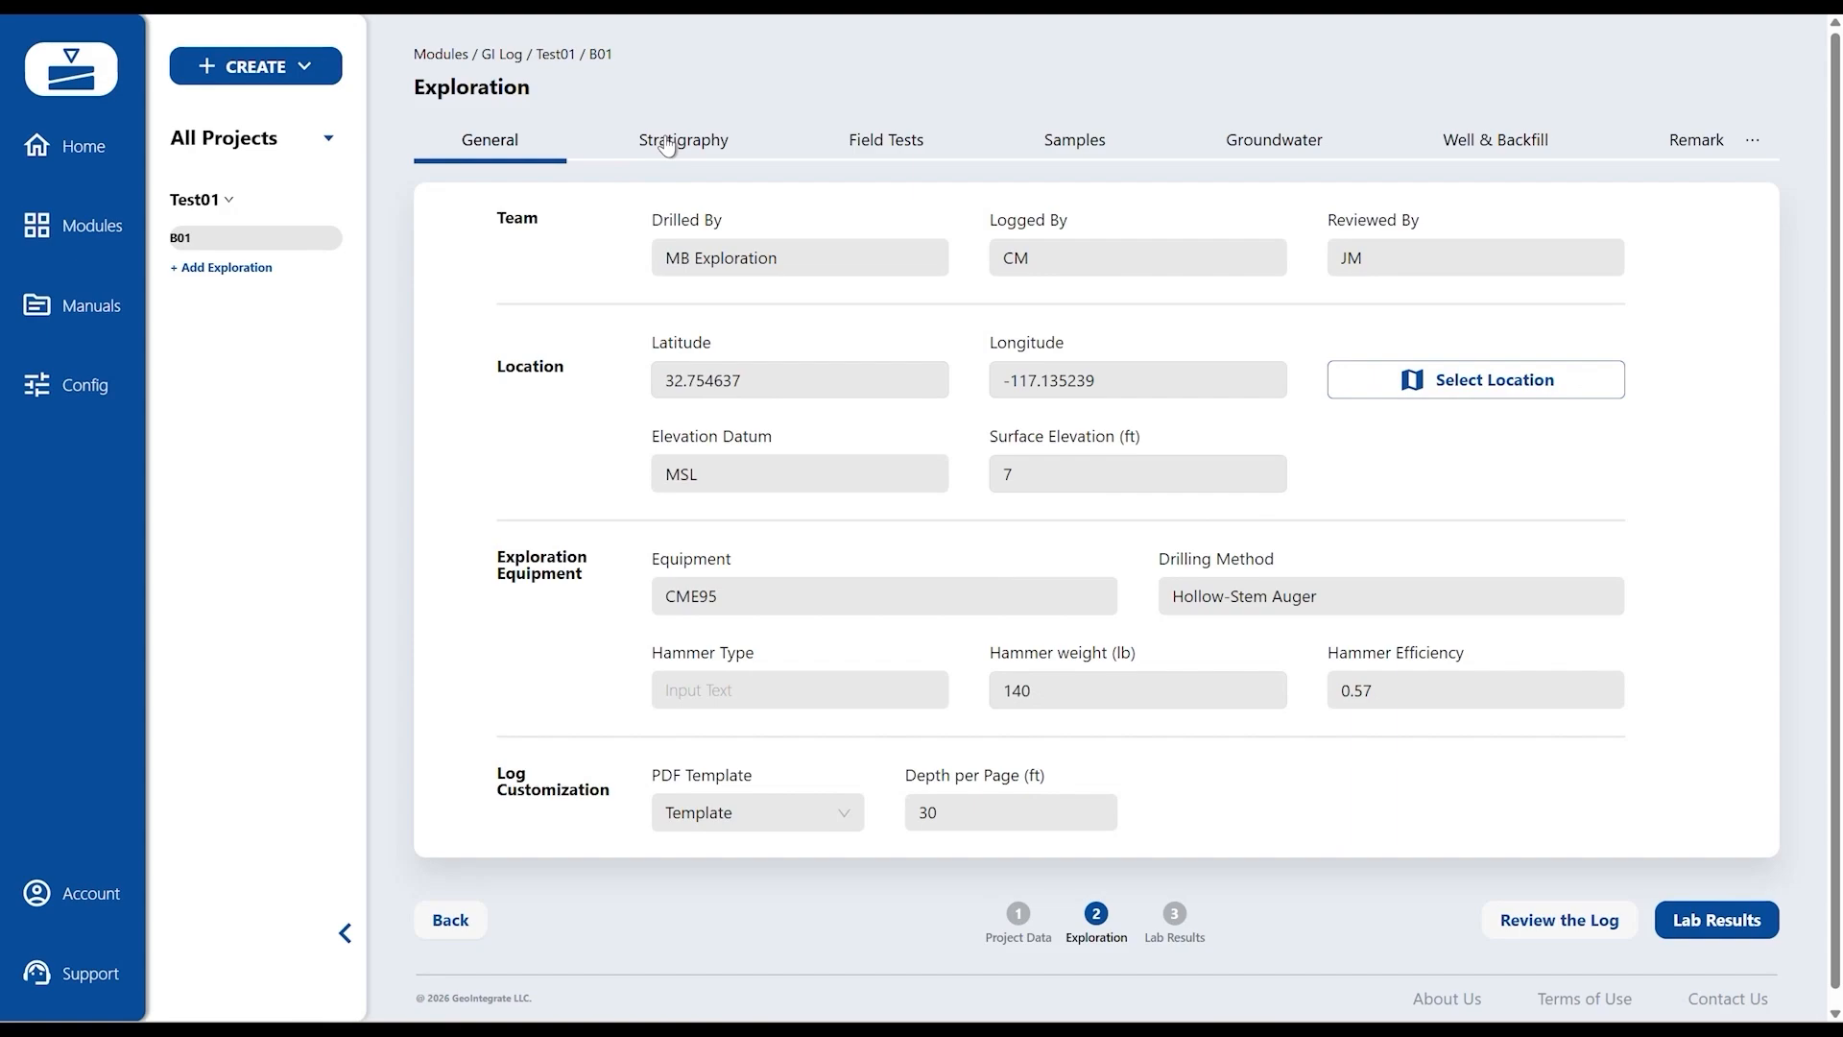
{"action": "left_click", "coordinate": [669, 144]}
{"action": "left_click", "coordinate": [738, 484]}
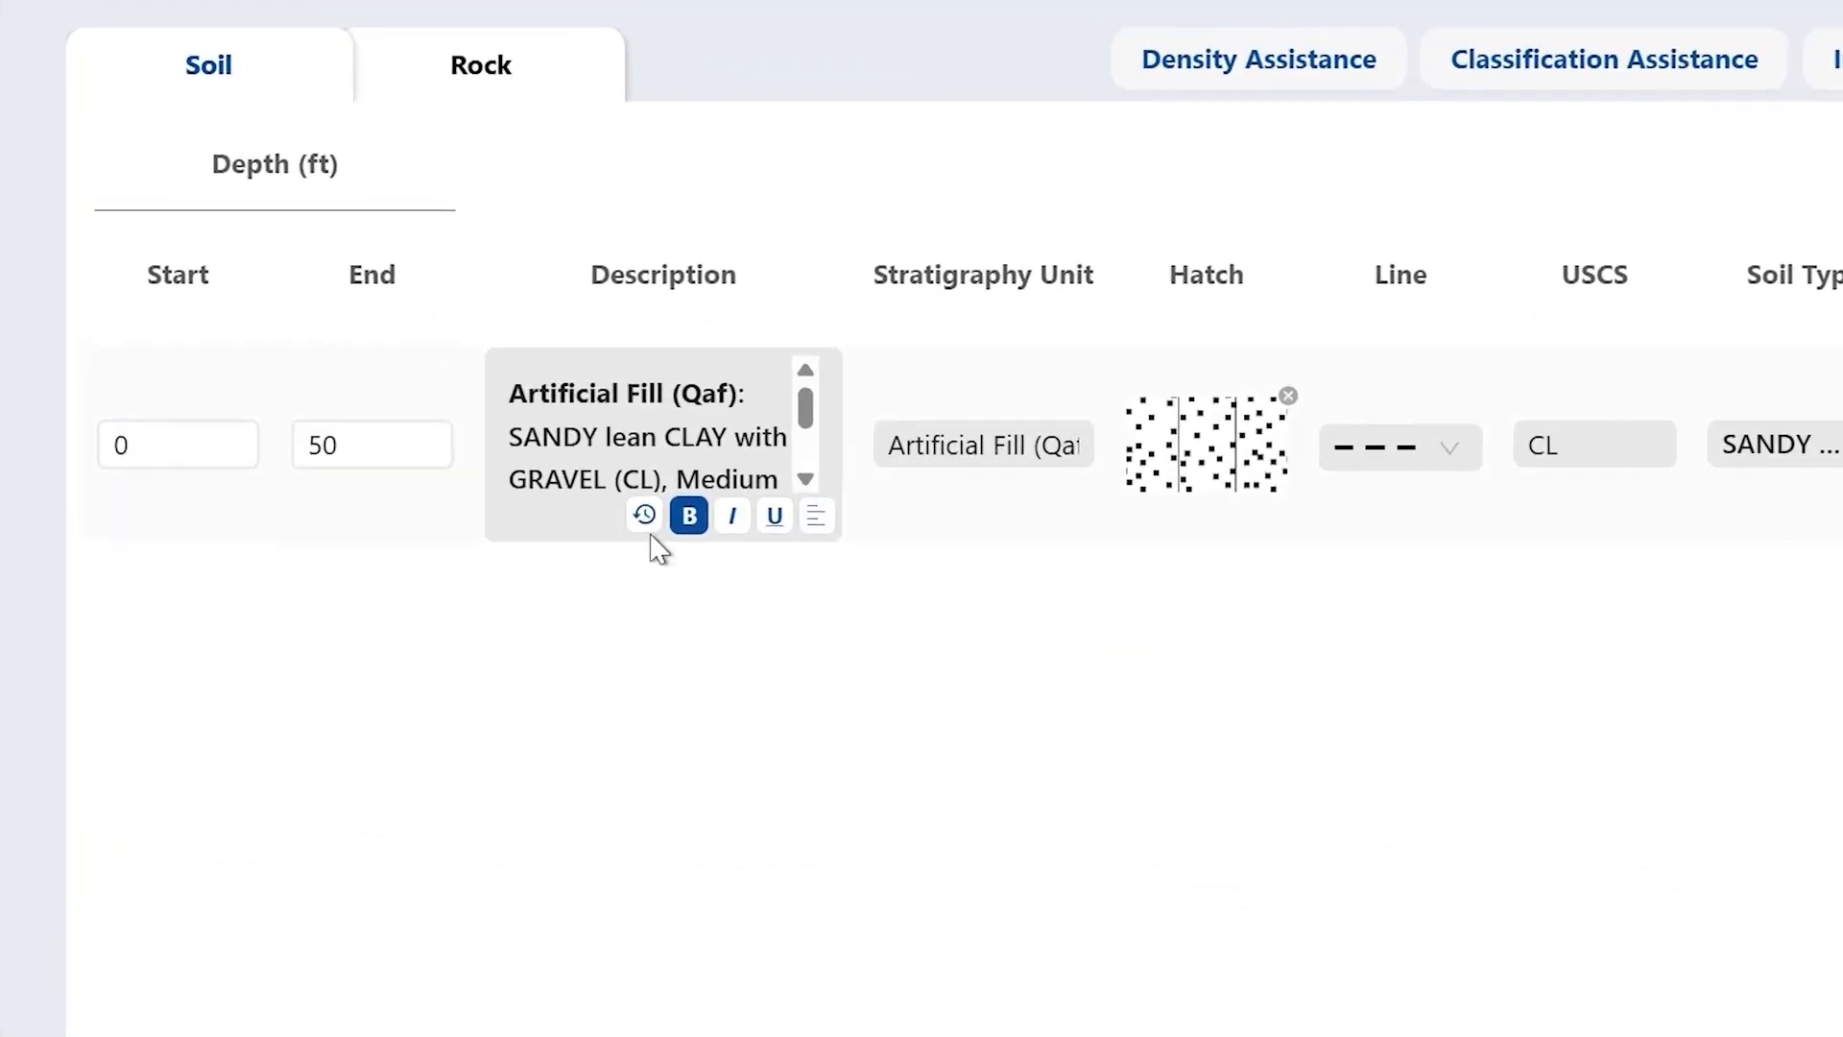
{"action": "left_click", "coordinate": [614, 503]}
{"action": "left_click_drag", "start_coordinate": [874, 431], "coordinate": [909, 394]}
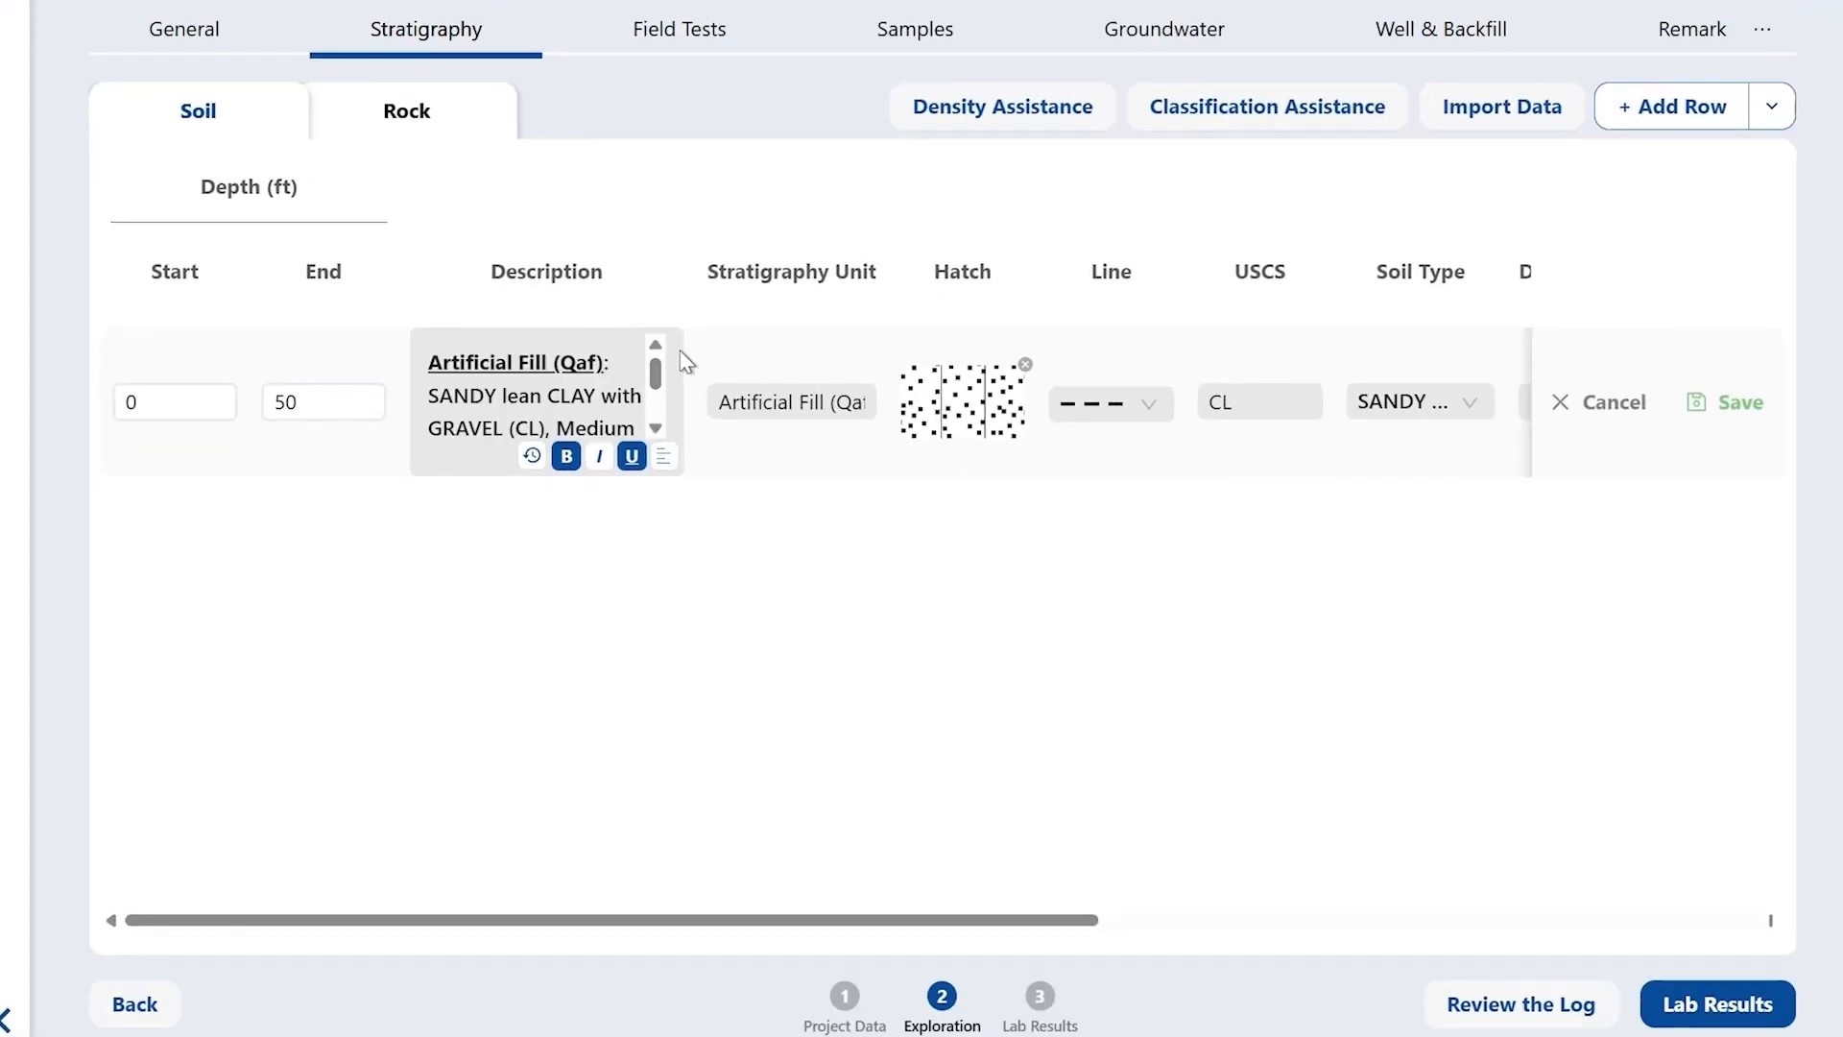
{"action": "left_click", "coordinate": [1728, 403]}
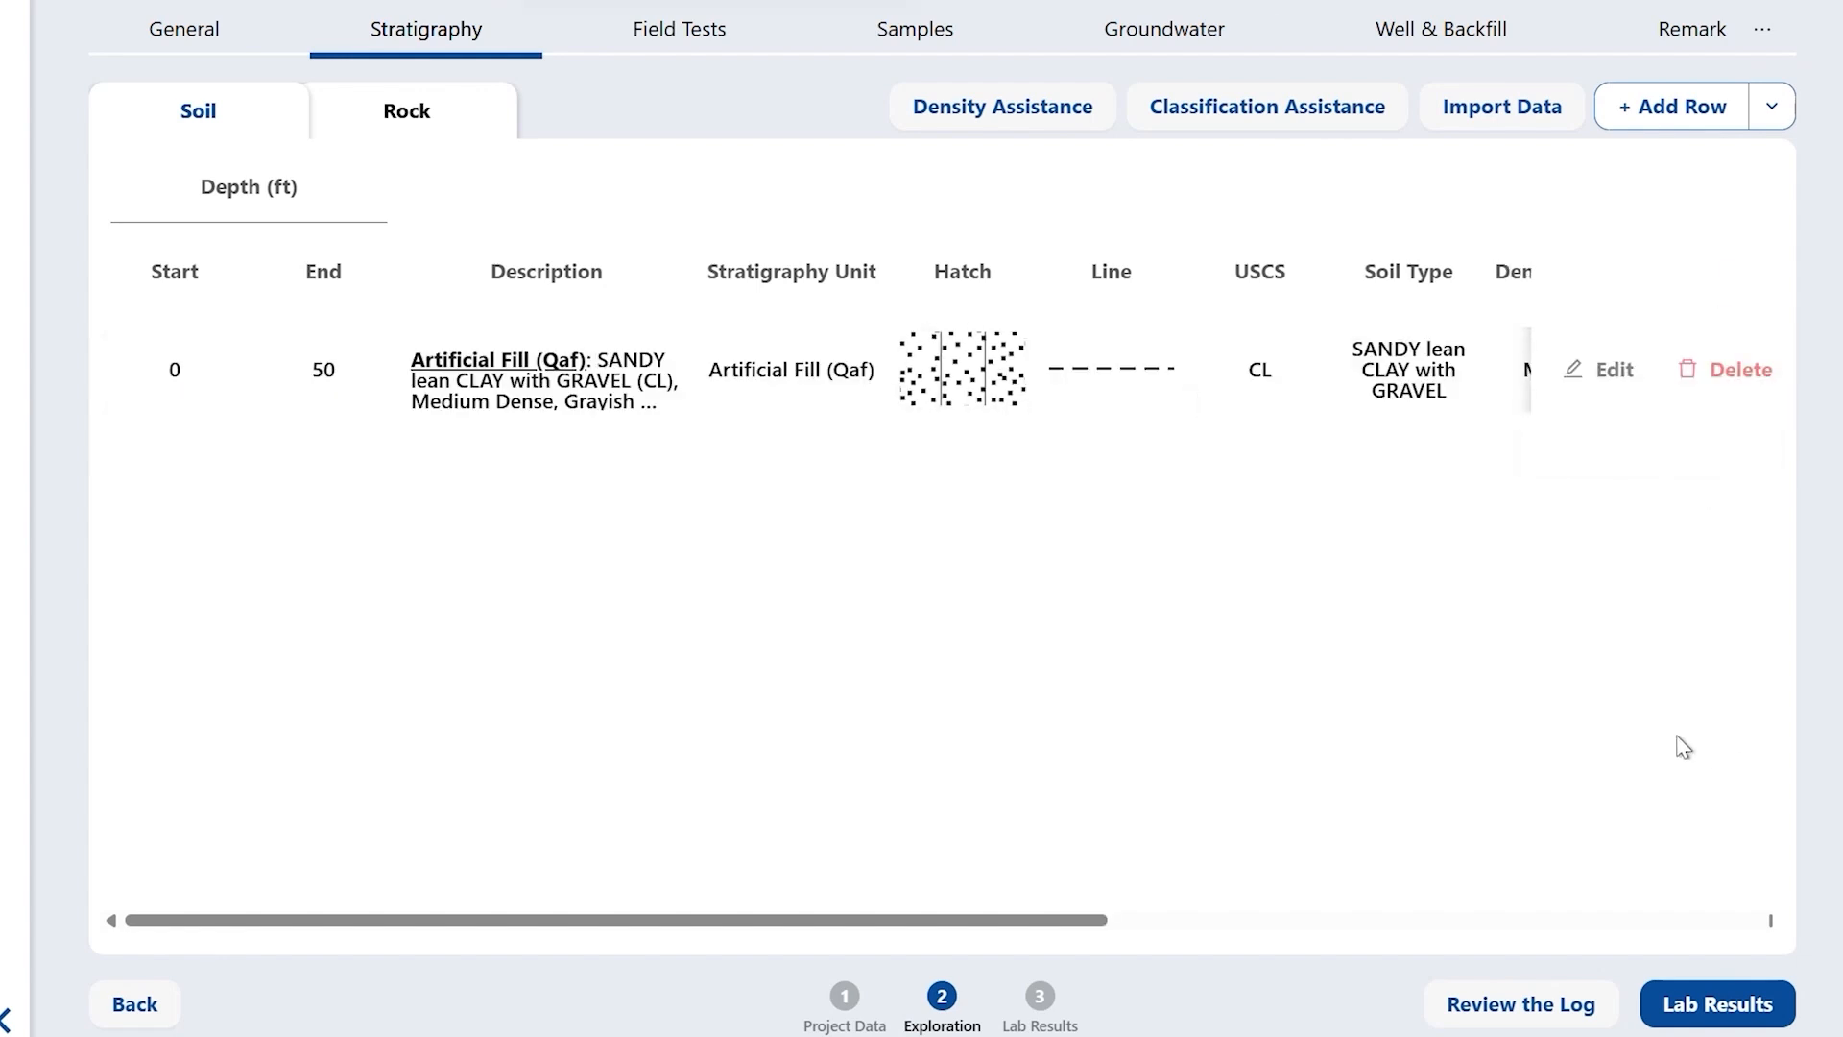
{"action": "left_click", "coordinate": [1528, 1004]}
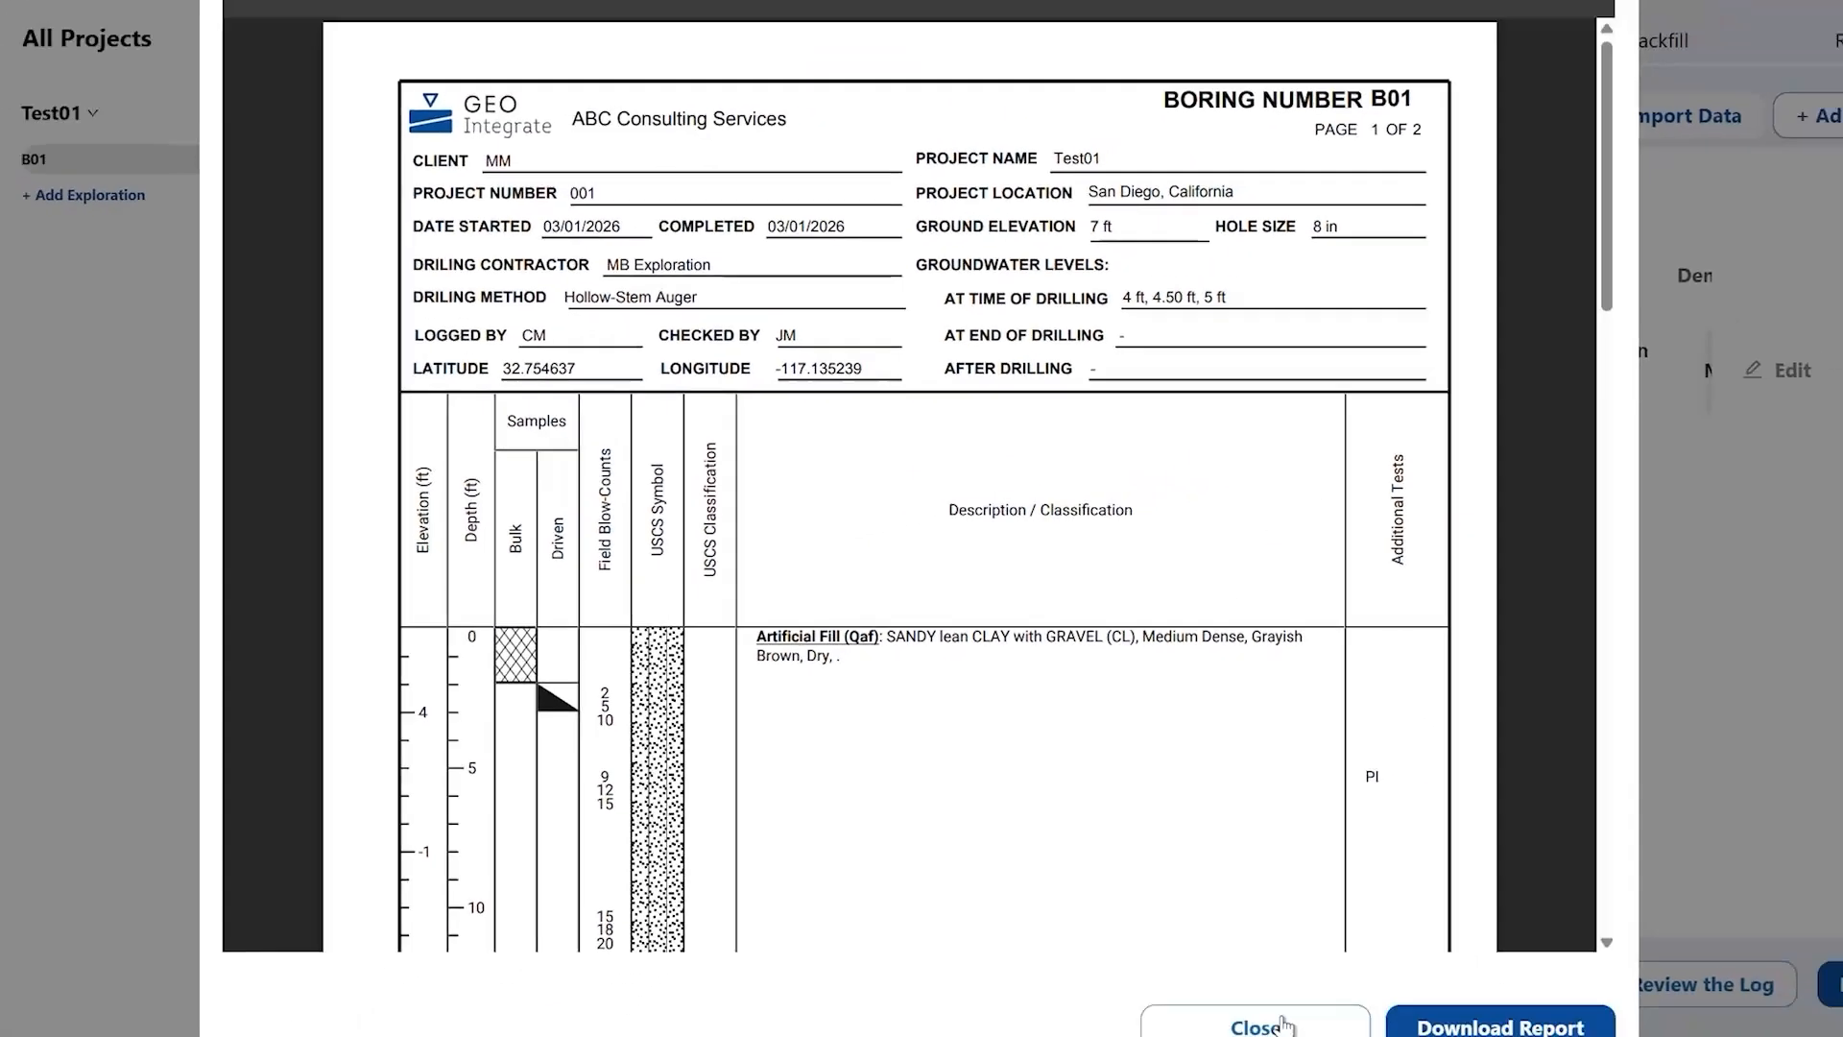
{"action": "left_click", "coordinate": [1262, 1017]}
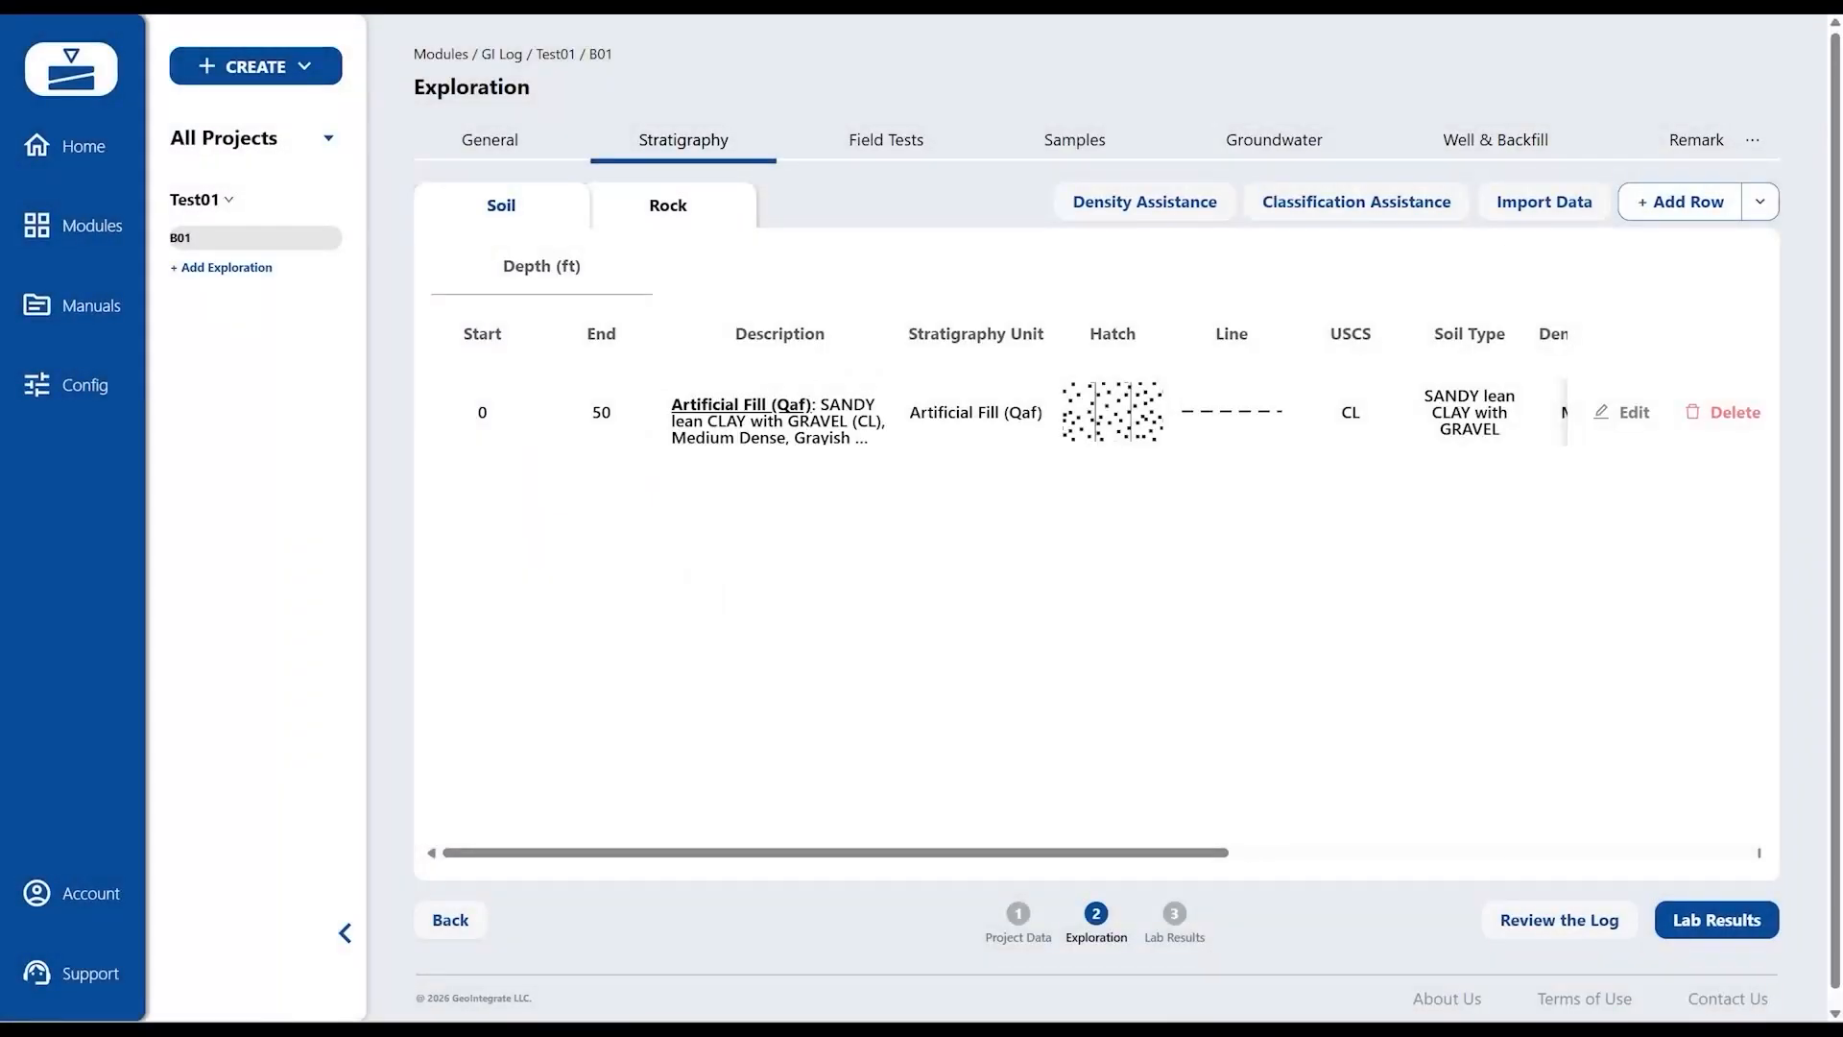
- Reset the soil description template to its default in Config and save it
{"action": "left_click", "coordinate": [117, 171]}
{"action": "left_click", "coordinate": [96, 386]}
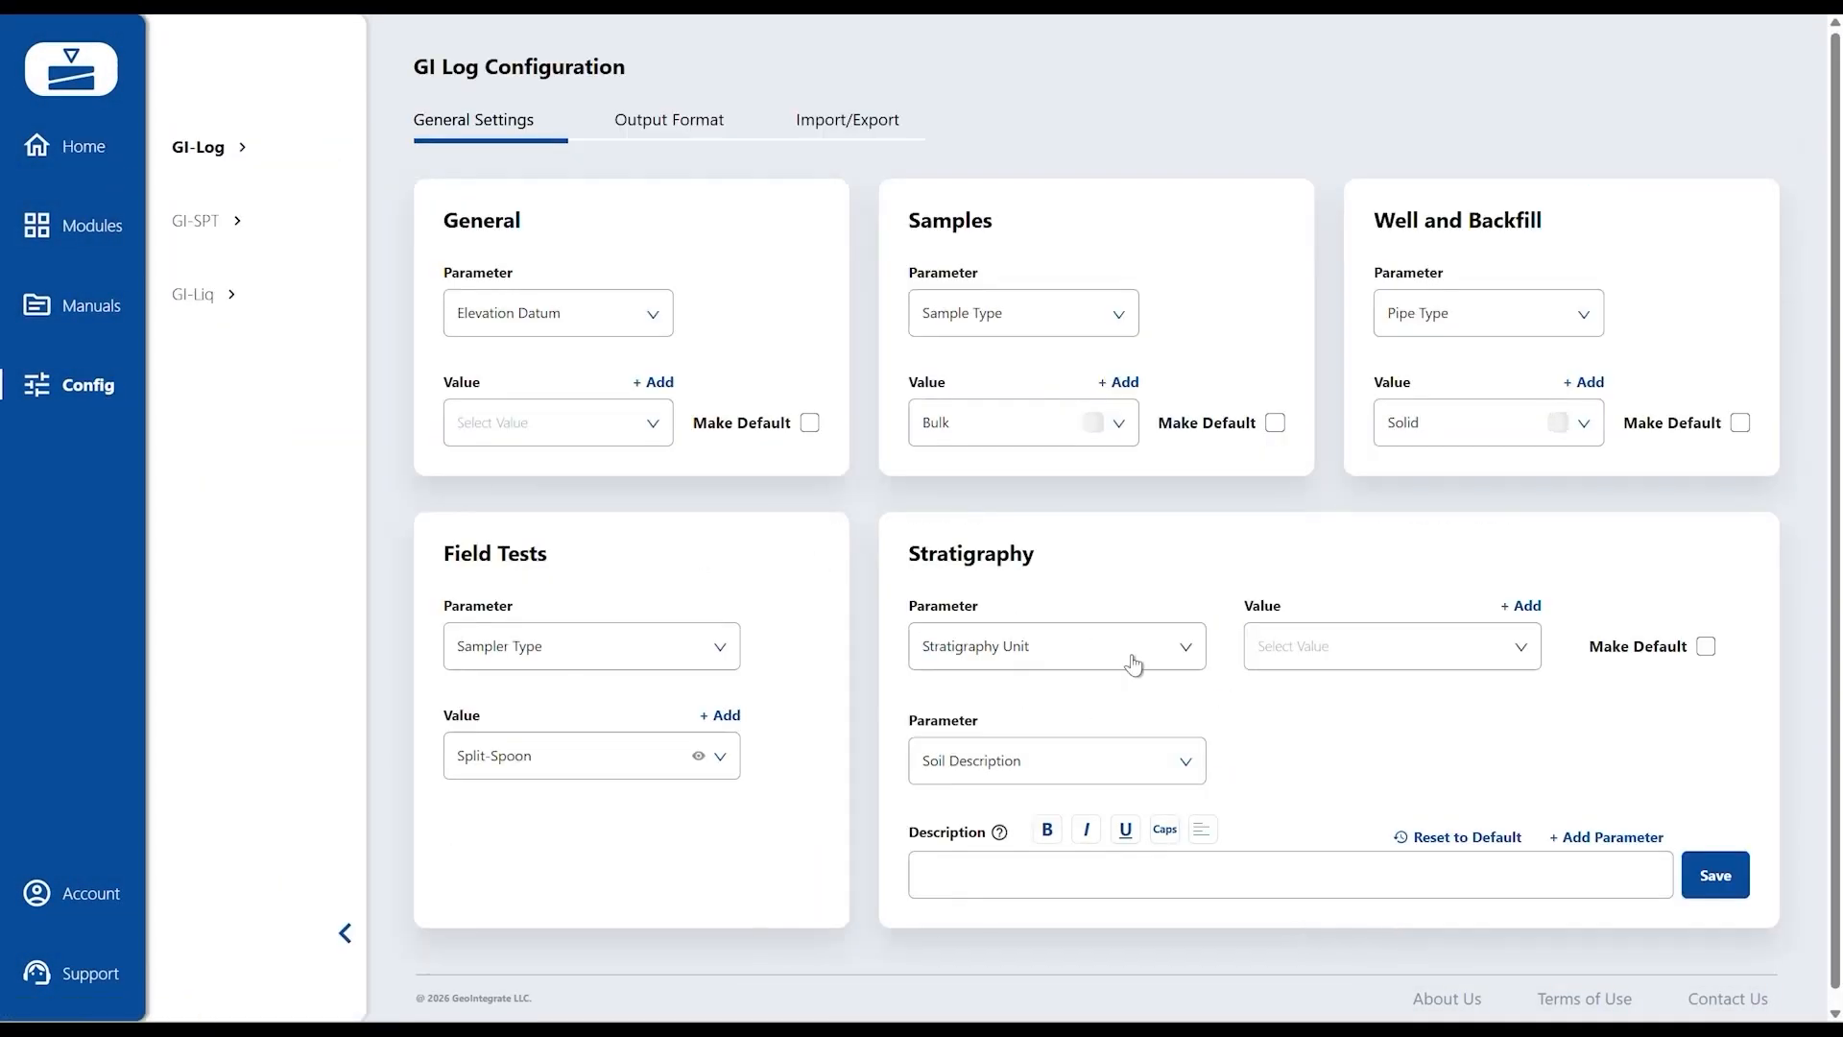
{"action": "left_click", "coordinate": [1473, 838]}
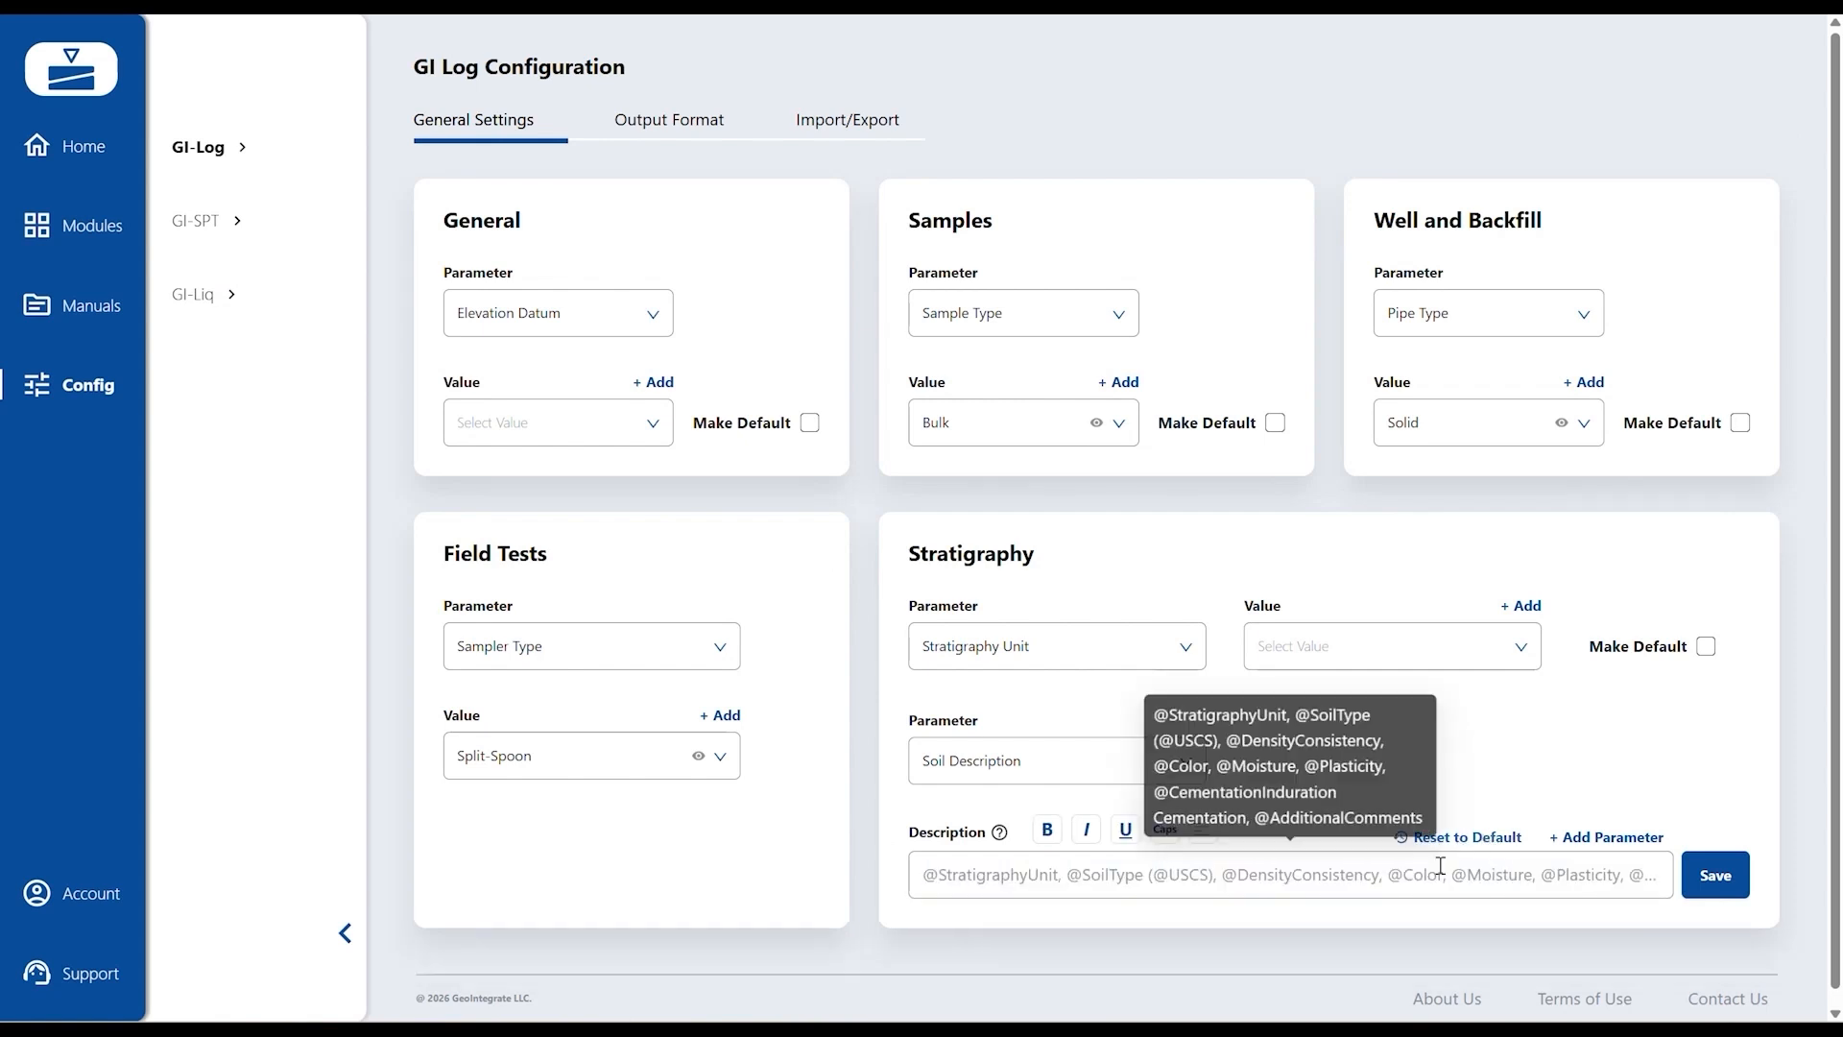
{"action": "left_click", "coordinate": [1714, 877]}
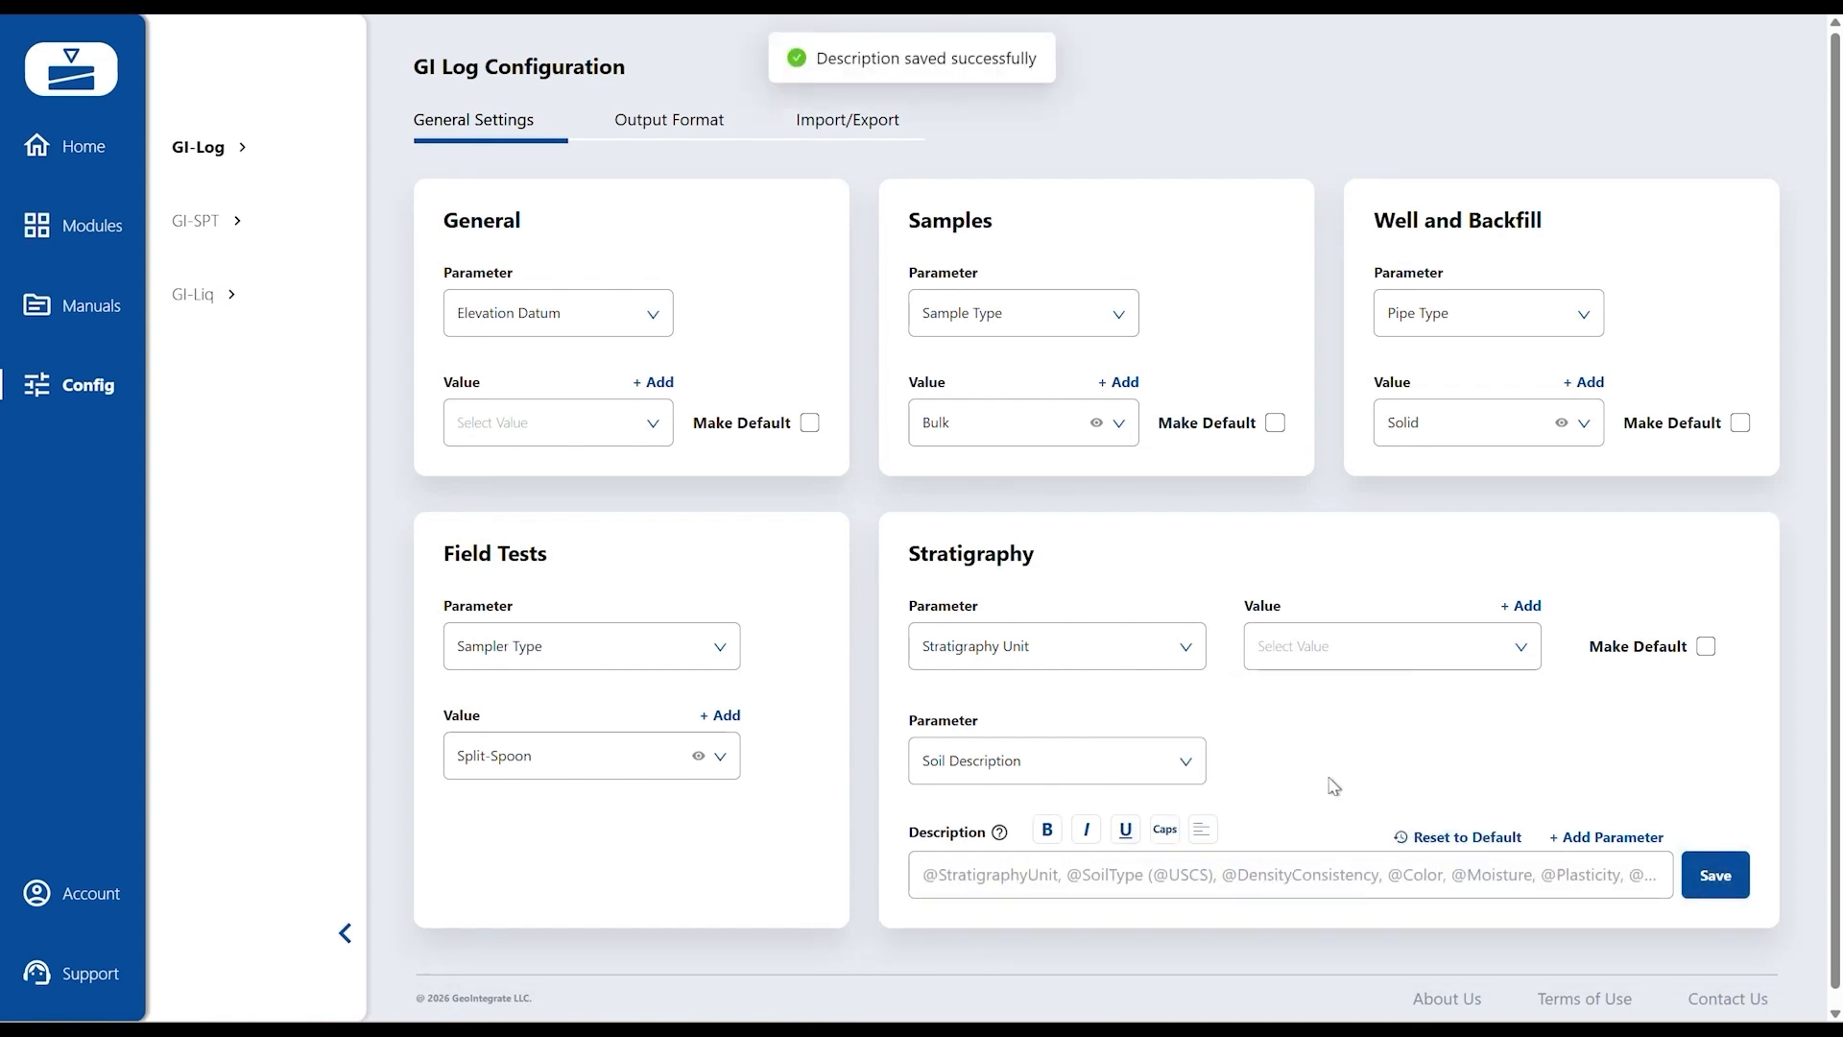